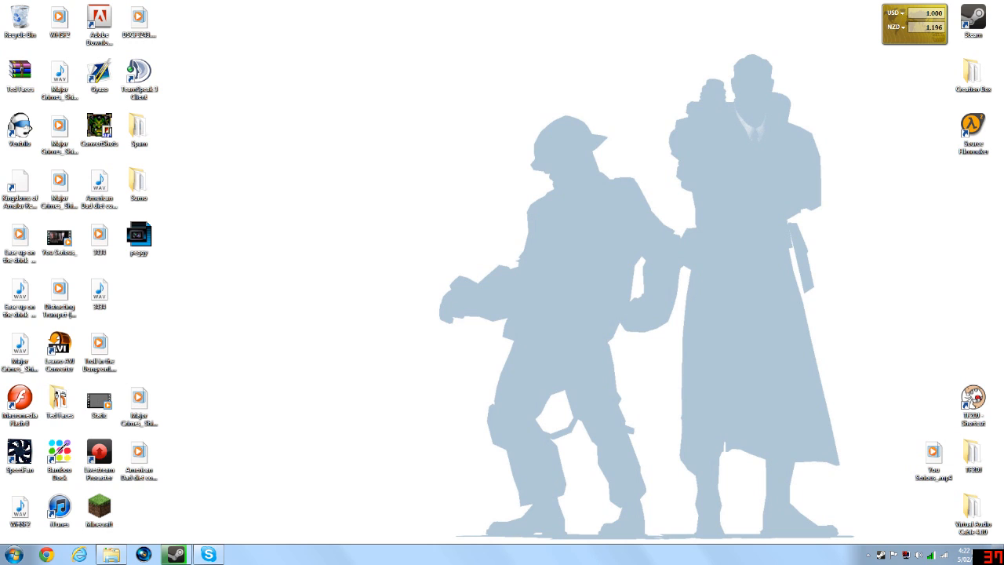
- Play the "dissapointed" WAV file from the Team Fortress 2 vo sound folder, and put the player and folder windows away
click(111, 555)
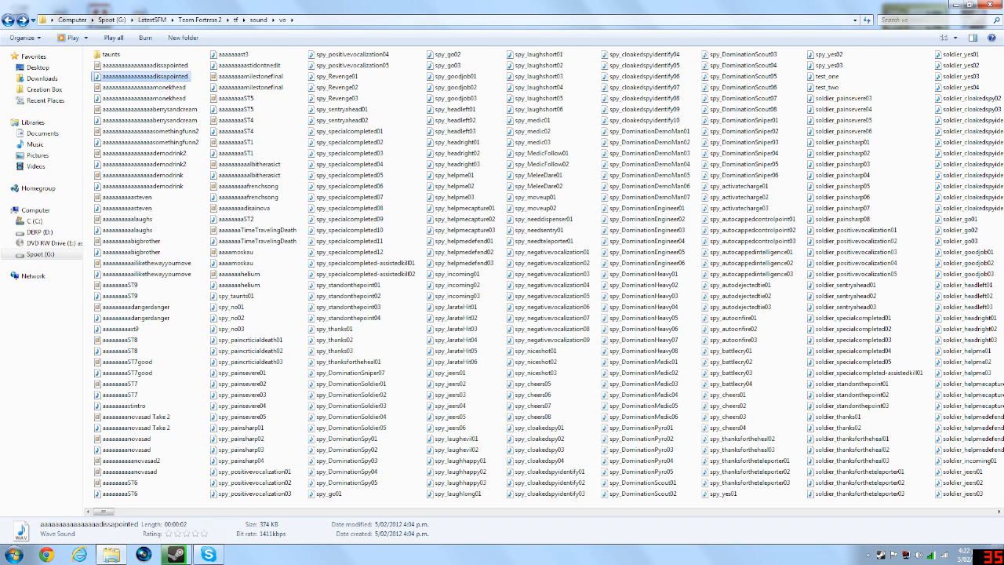
key(Return)
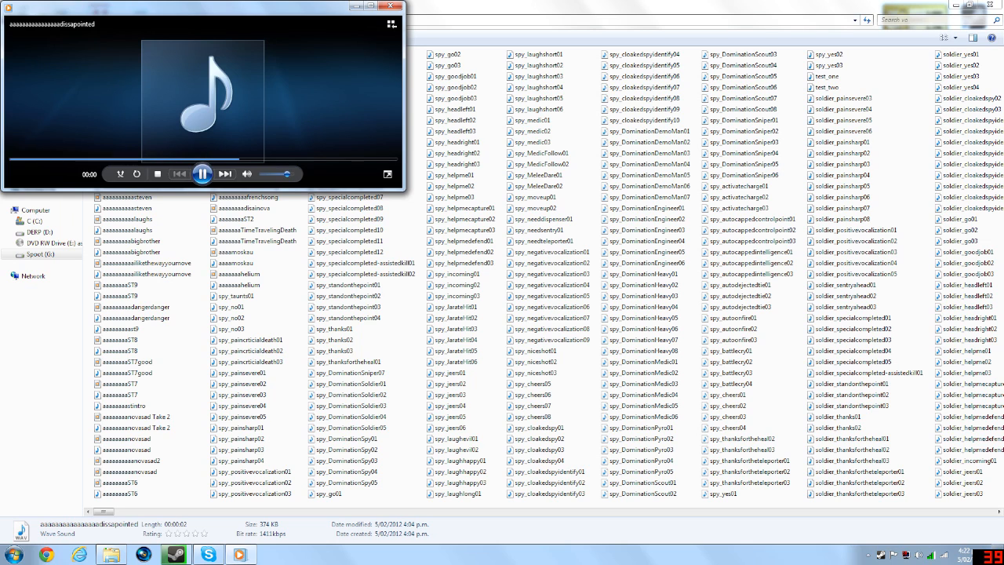
click(391, 6)
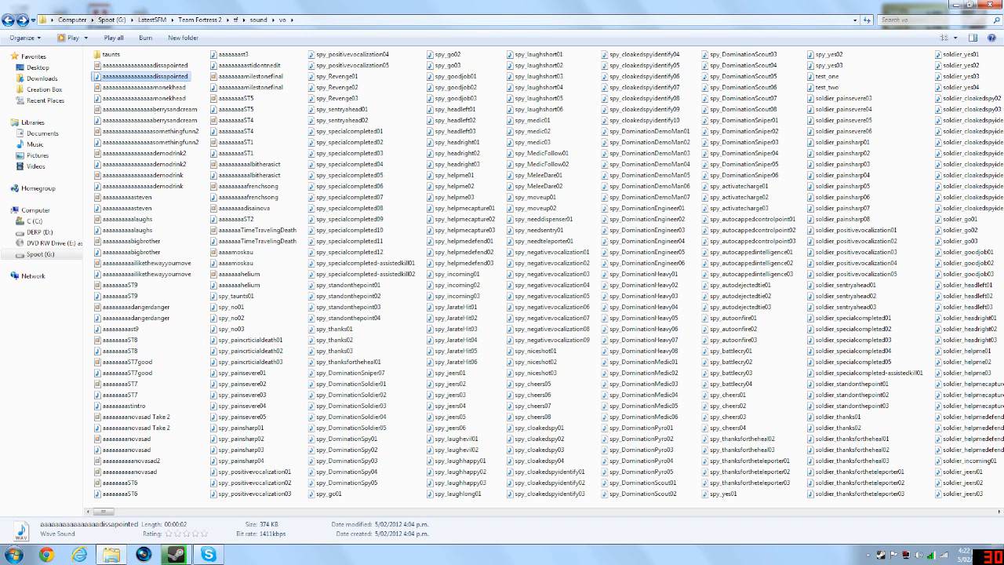
click(955, 5)
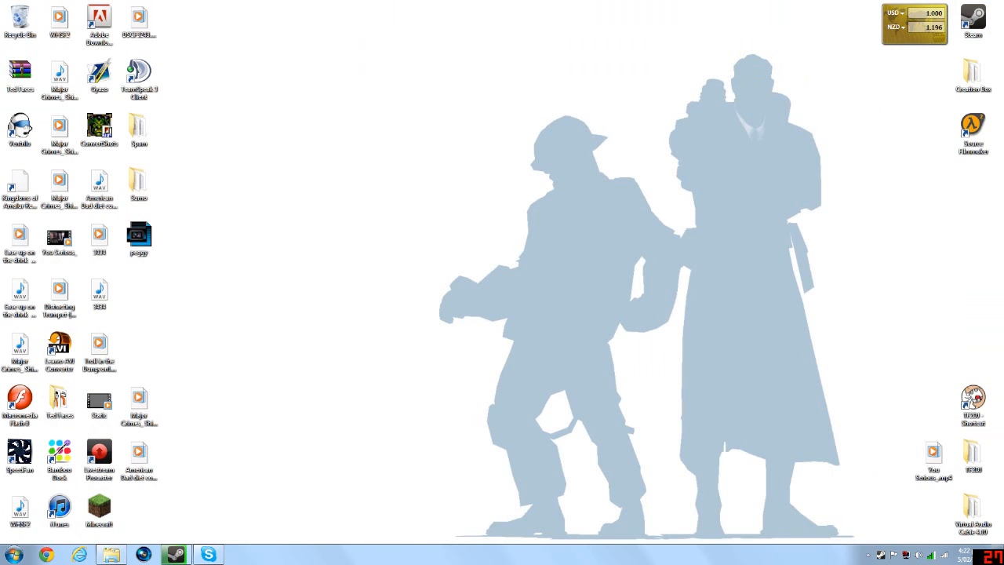
- Launch Source Filmmaker and run the console commands sv_cheats 1, mp_usehwmmodels 1 and mp_usehwmvcds 1
click(972, 134)
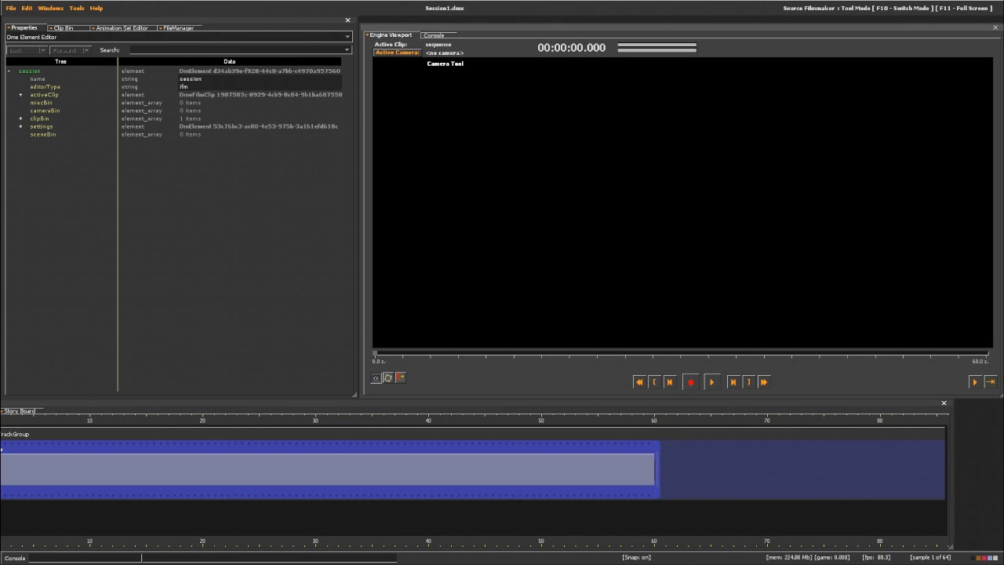
key(grave)
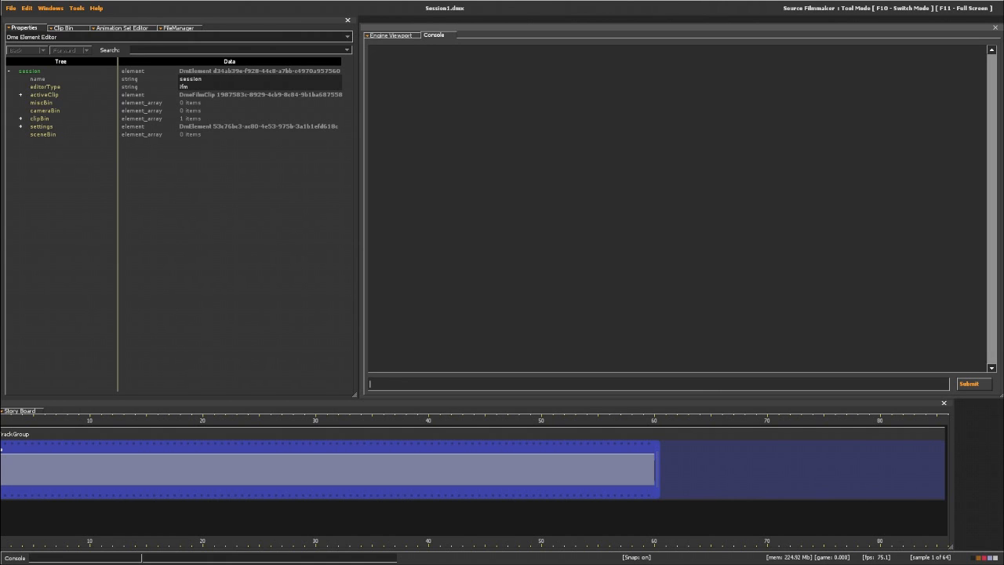
text(sv_cheats 1)
key(Return)
text(mp_use)
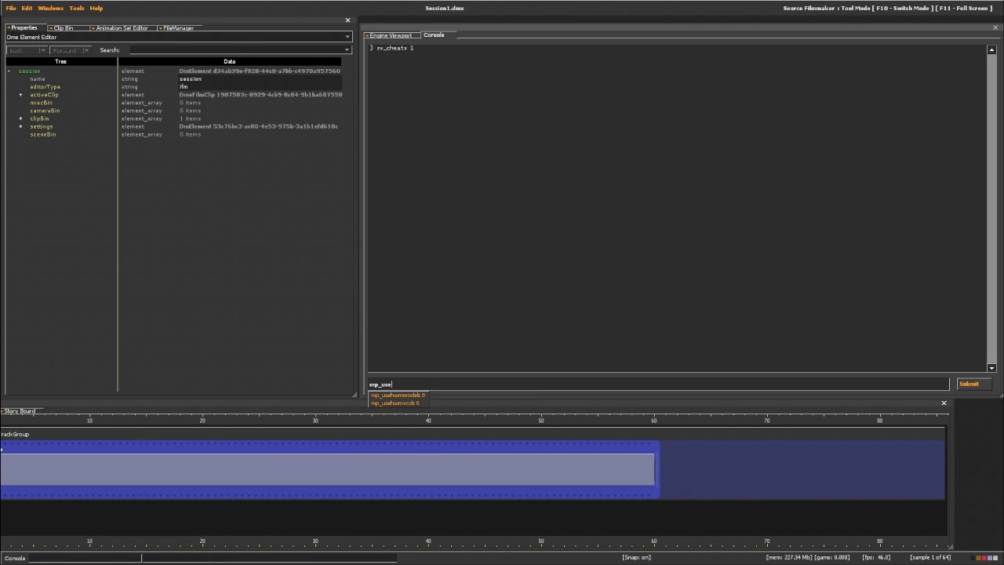
key(Tab)
text(1)
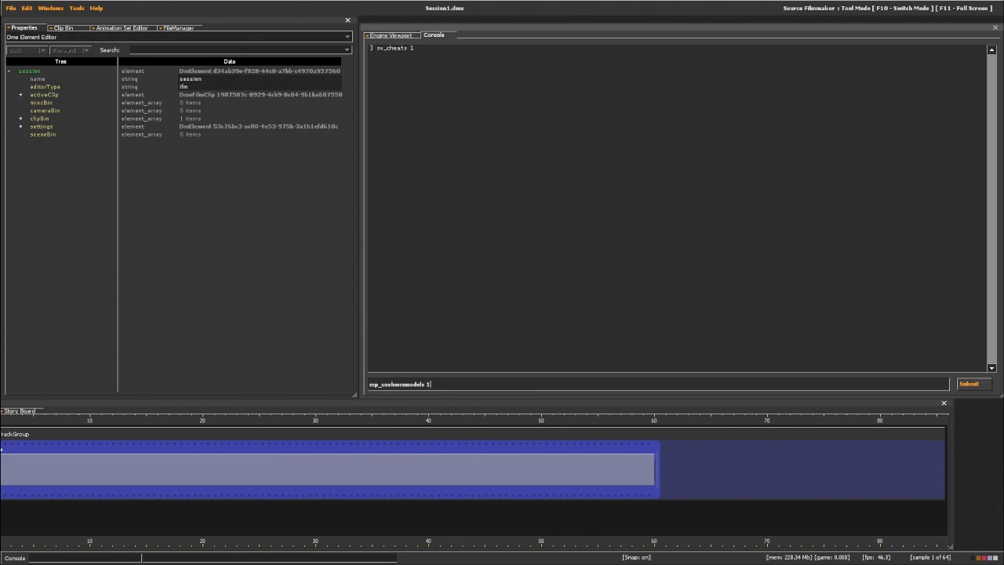
key(Return)
text(mp_usehwmvcds )
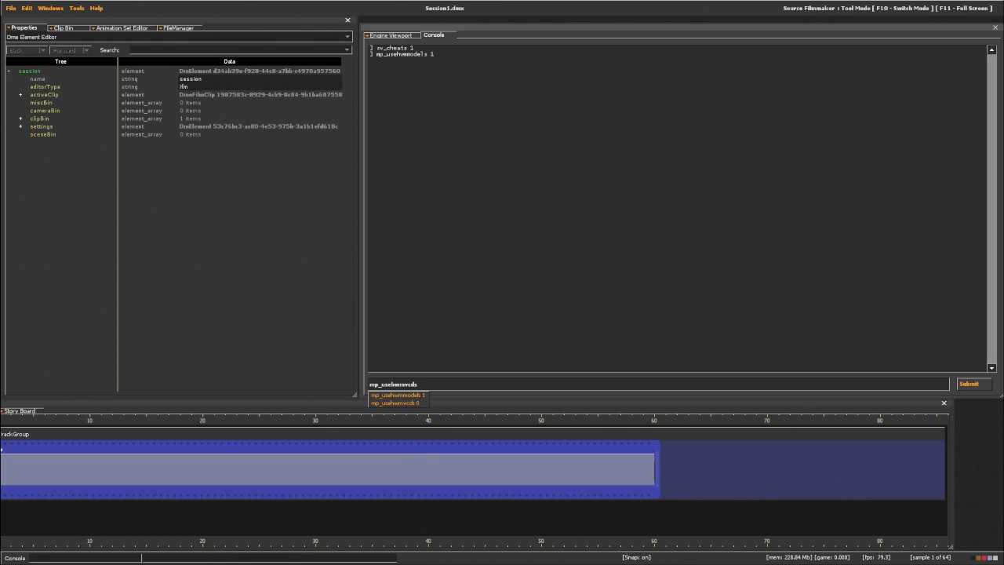
text(1)
key(Return)
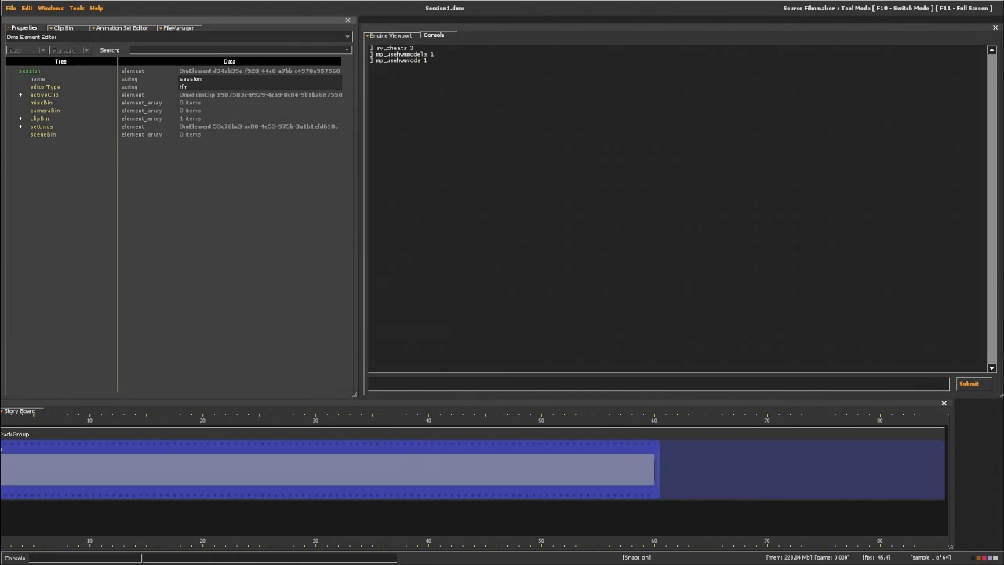
- Filter the BSP files for "2fort" and load the map ctf_2fort.bsp in the engine viewport
click(390, 35)
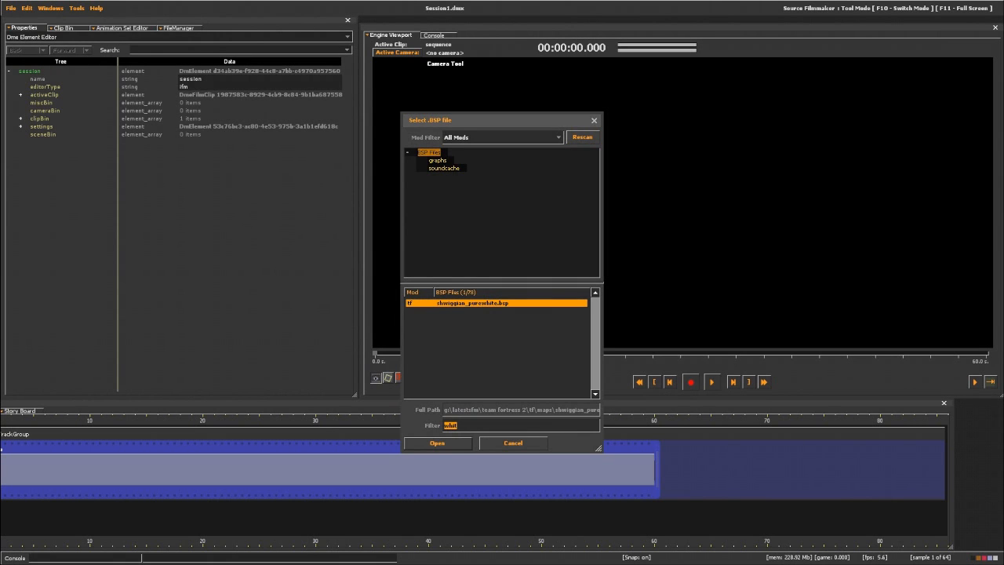
key(BackSpace)
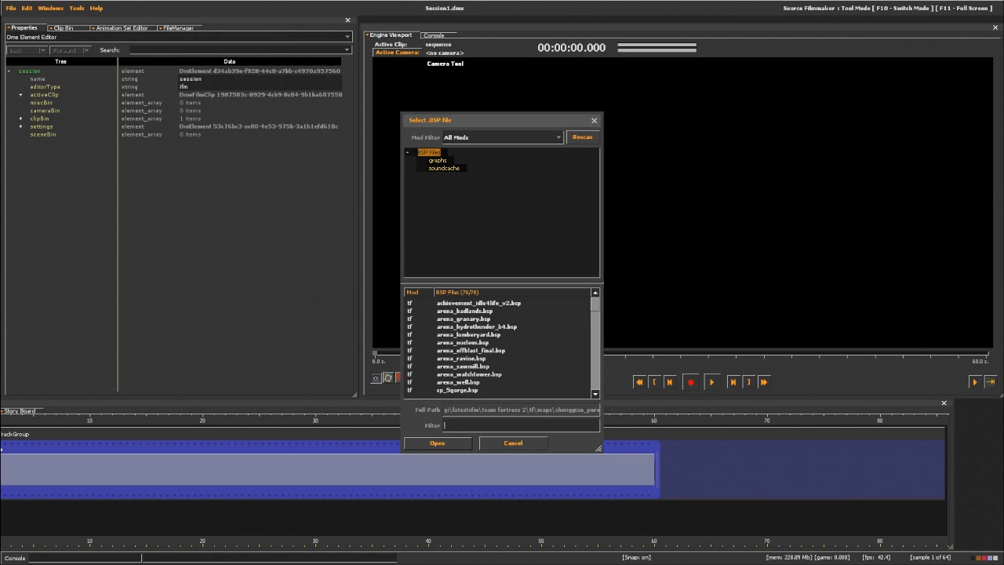
text(2fort)
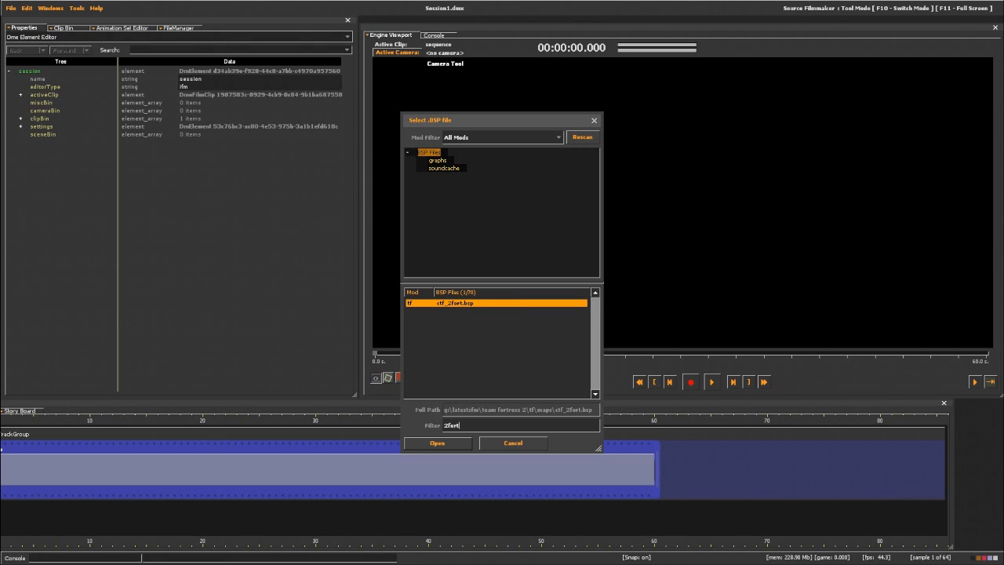
key(Return)
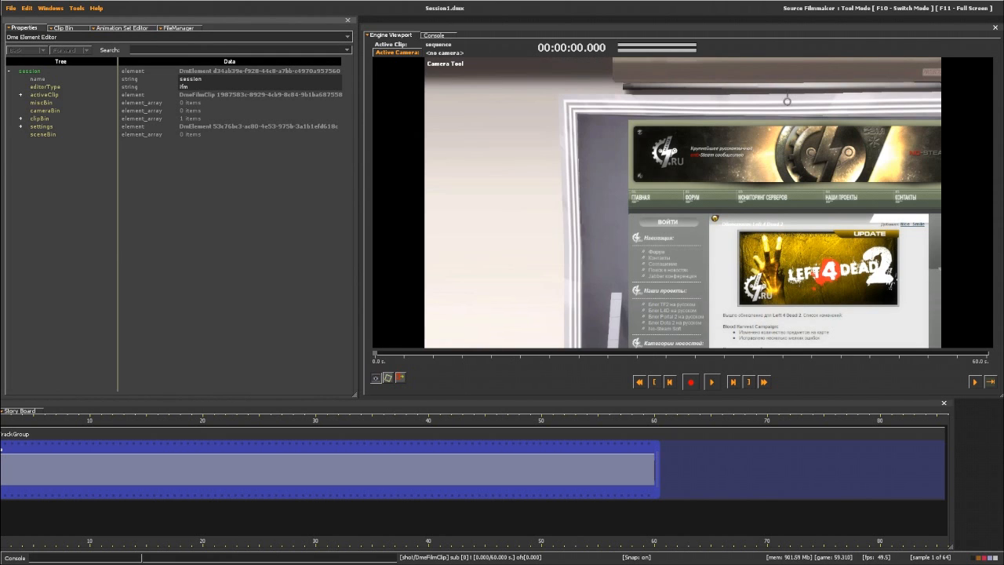
- Switch to game mode, dismiss the welcome screens and join the Red team as the Heavy
key(F10)
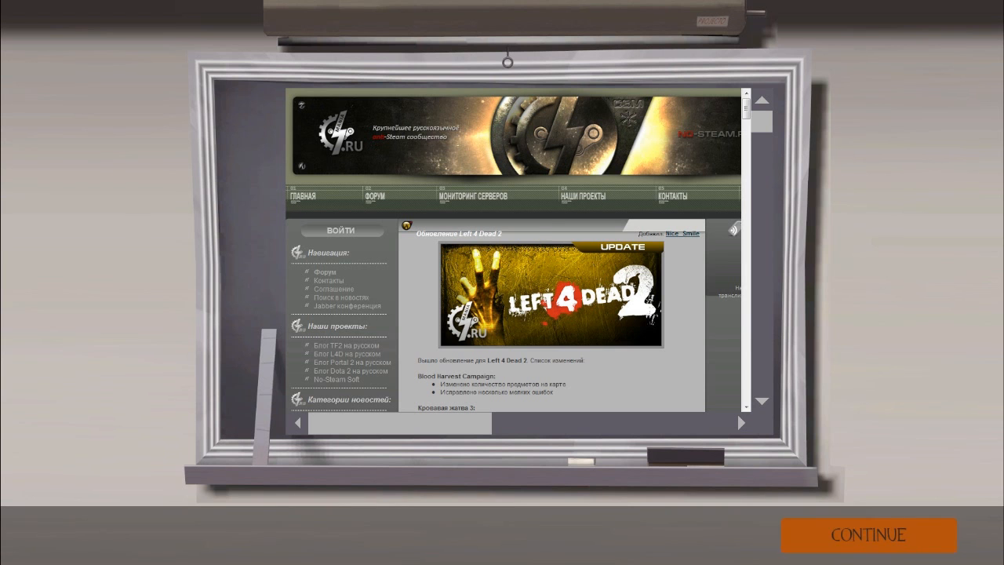
key(Return)
key(Return)
click(759, 299)
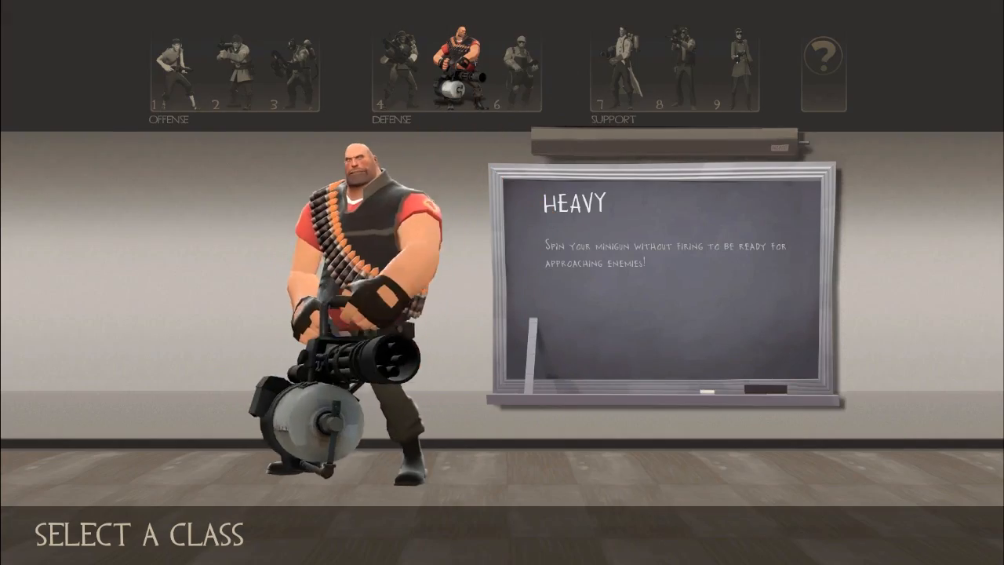
key(Return)
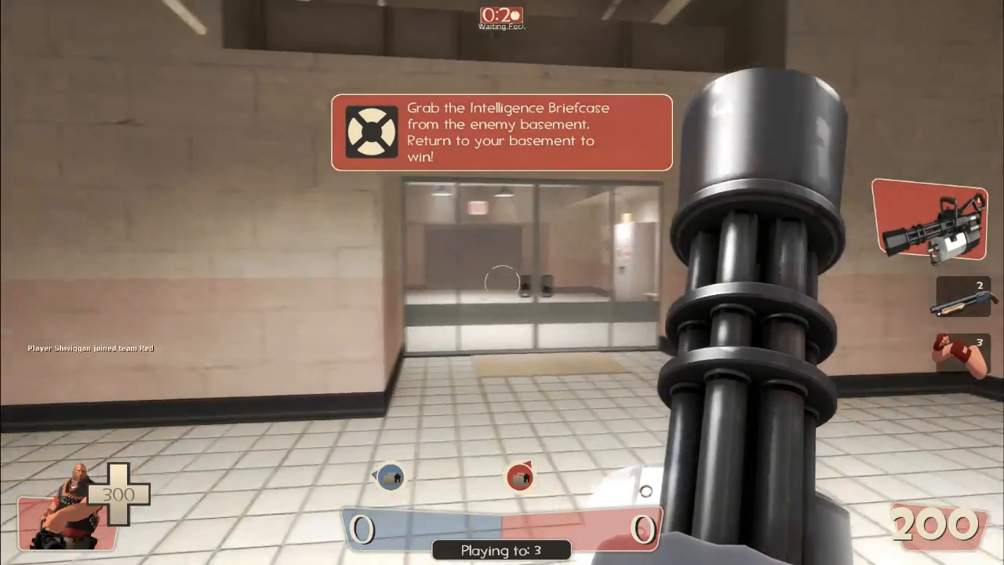
- Record a gameplay take of the Heavy with his fists equipped in the fenced yard, and view him with the work camera
key(F10)
key(F11)
drag(683, 203, 718, 271)
click(690, 382)
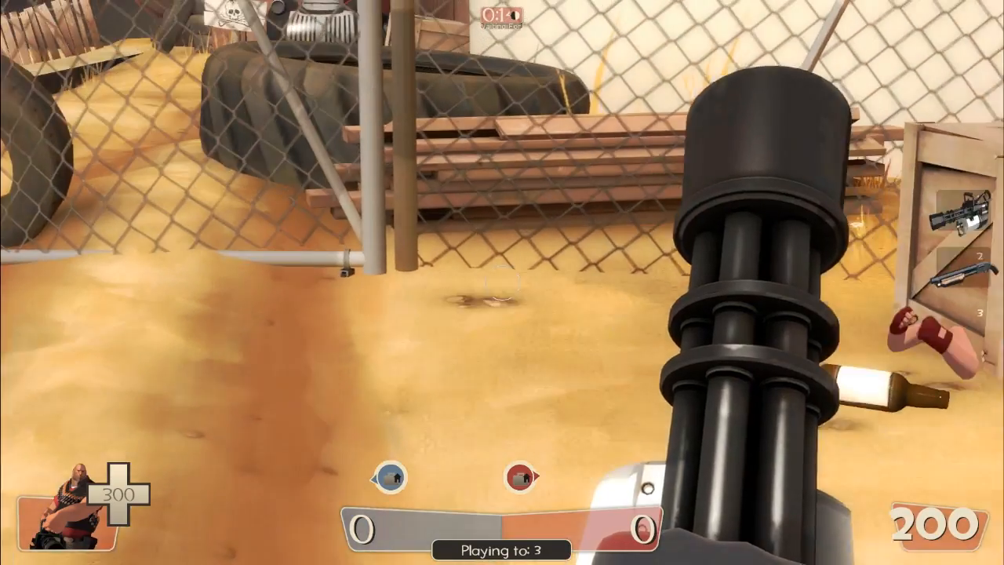
key(3)
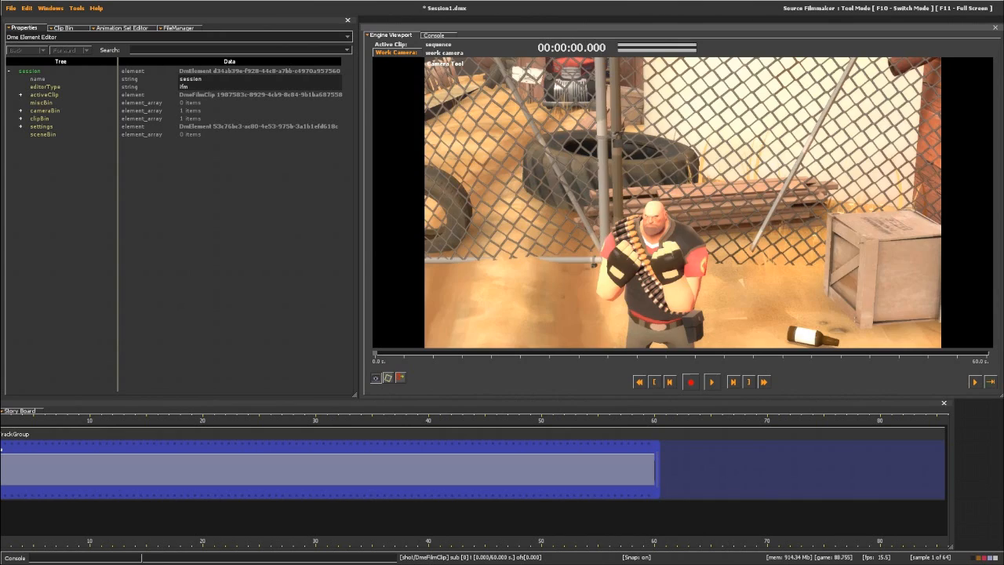
key(w)
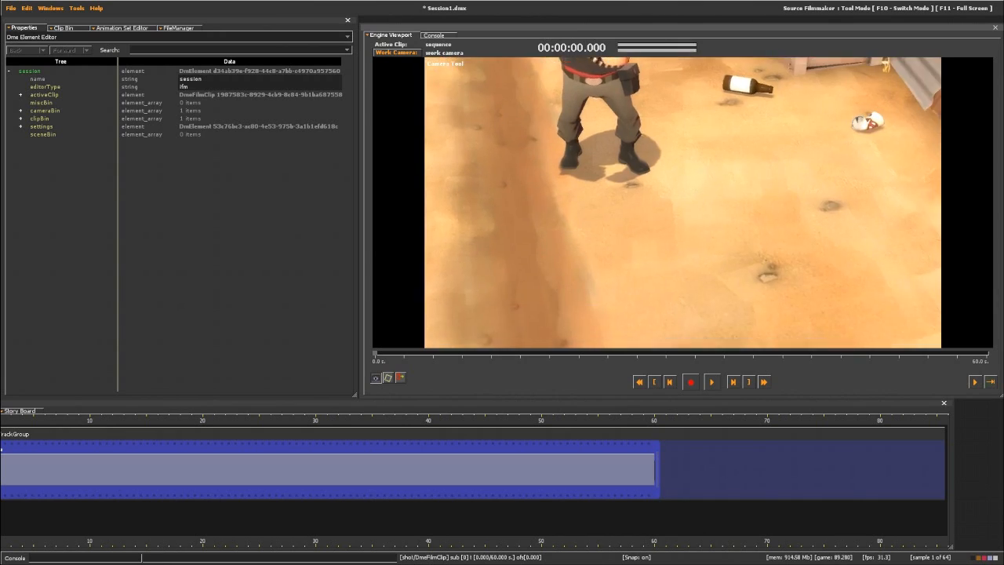
key(s)
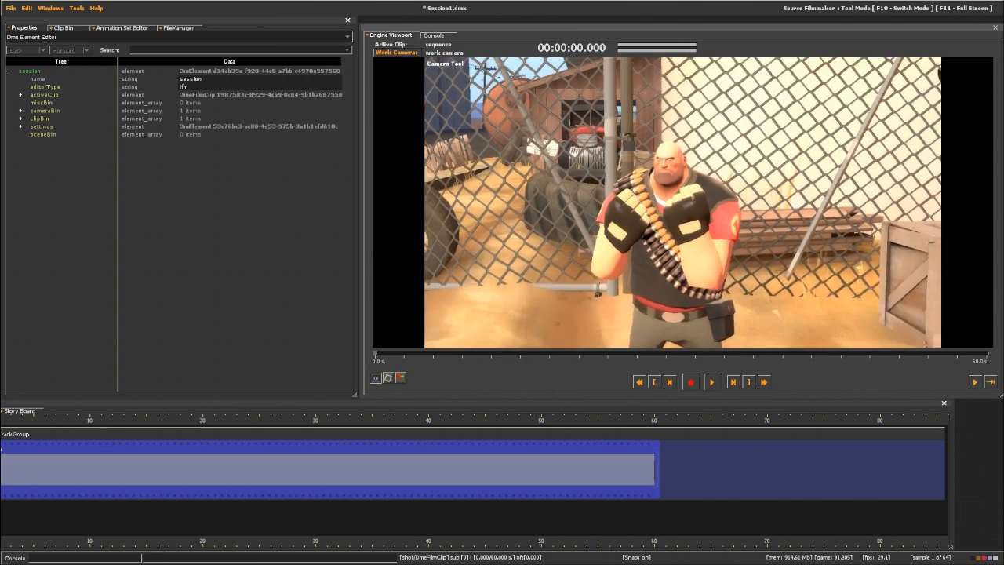
- Open the recorded clip's tracks in the story board and insert a new track named "track"
drag(471, 470, 503, 470)
double_click(348, 470)
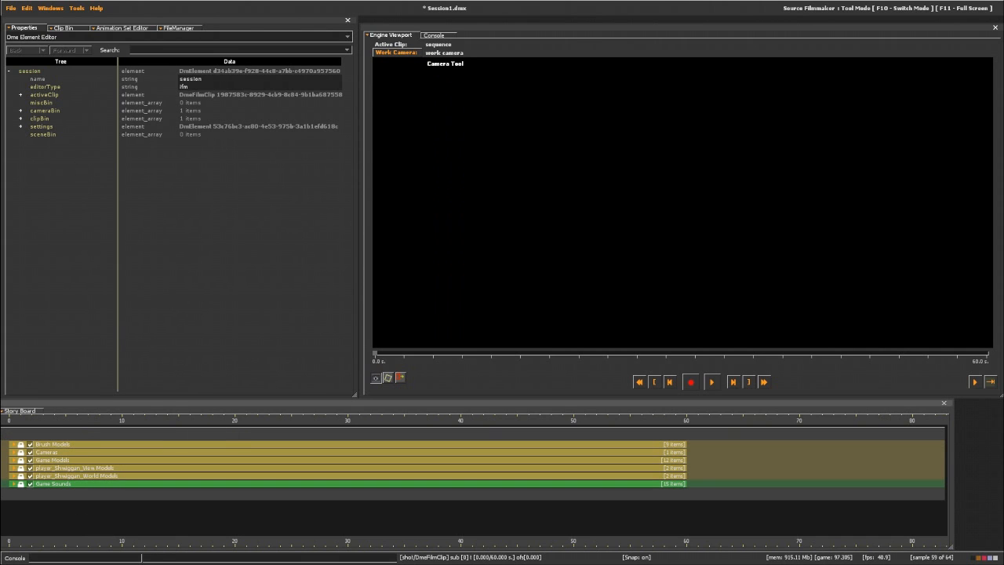
right_click(87, 458)
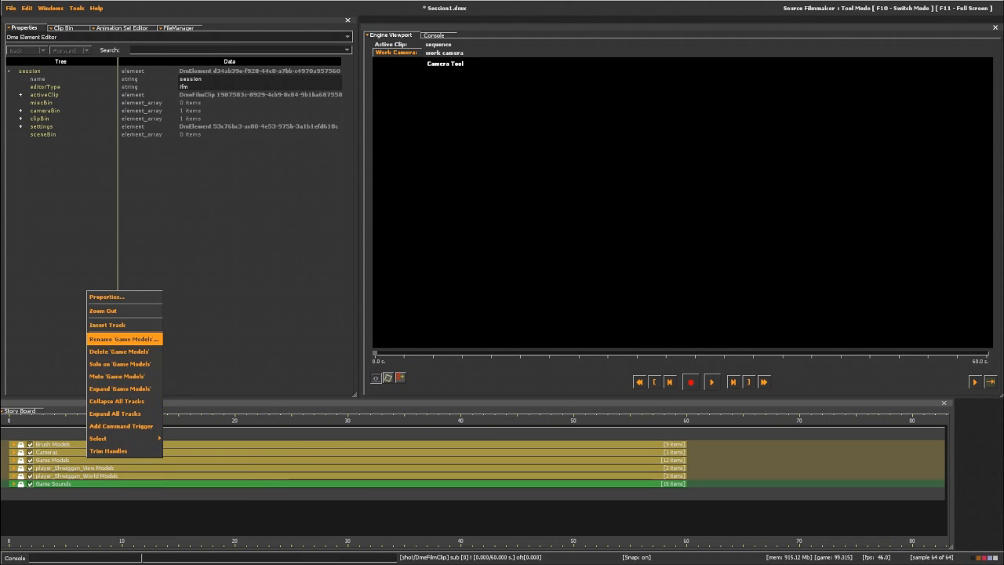
click(118, 325)
click(463, 380)
click(472, 306)
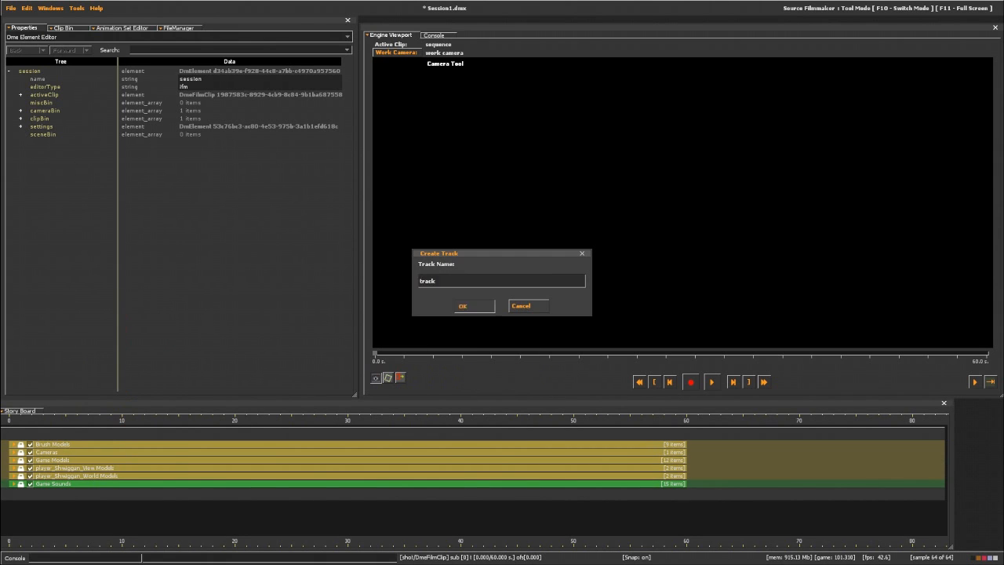
- Add the "dissapointed" WAV from the vo folder as a sound clip on the new track
right_click(52, 492)
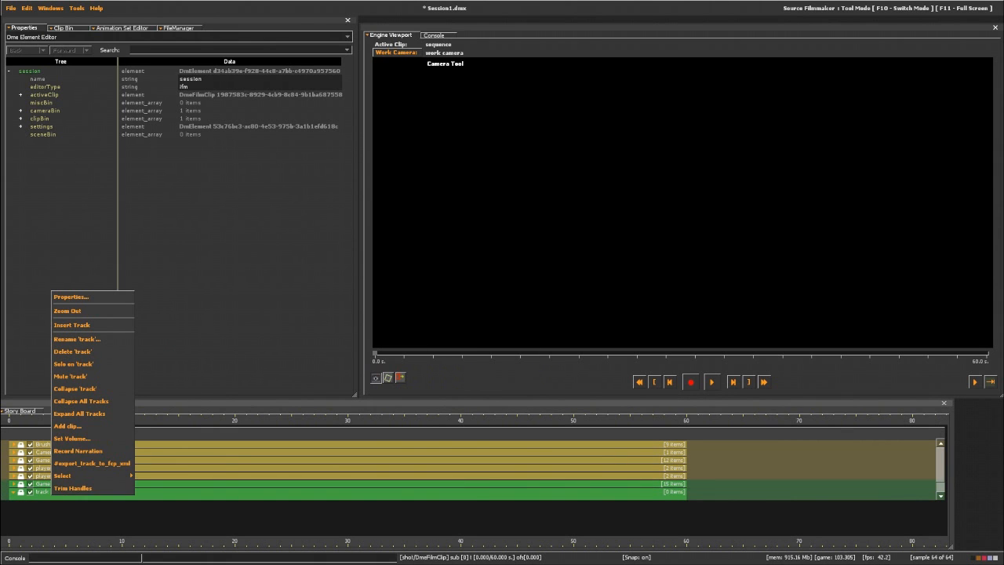
click(67, 426)
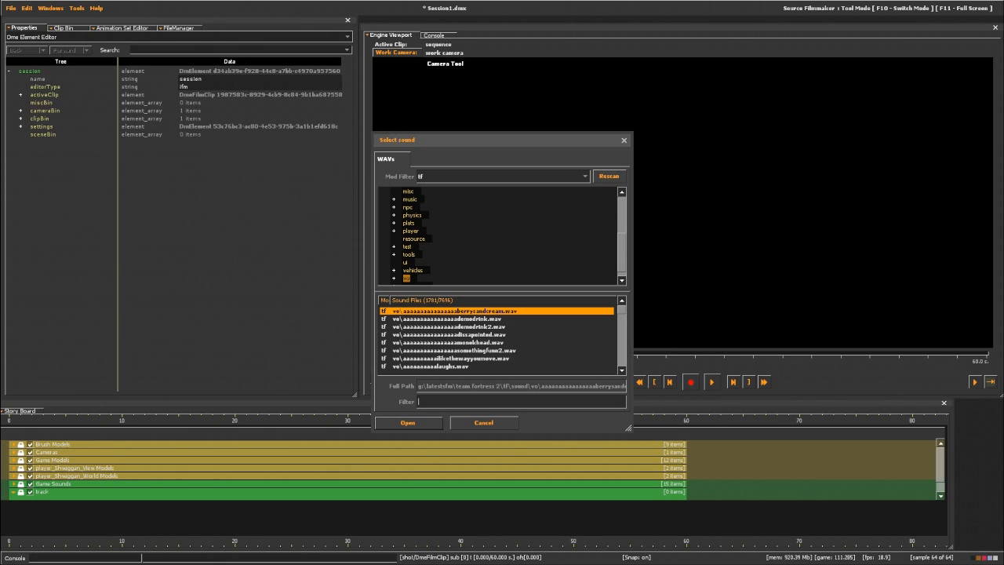
click(450, 335)
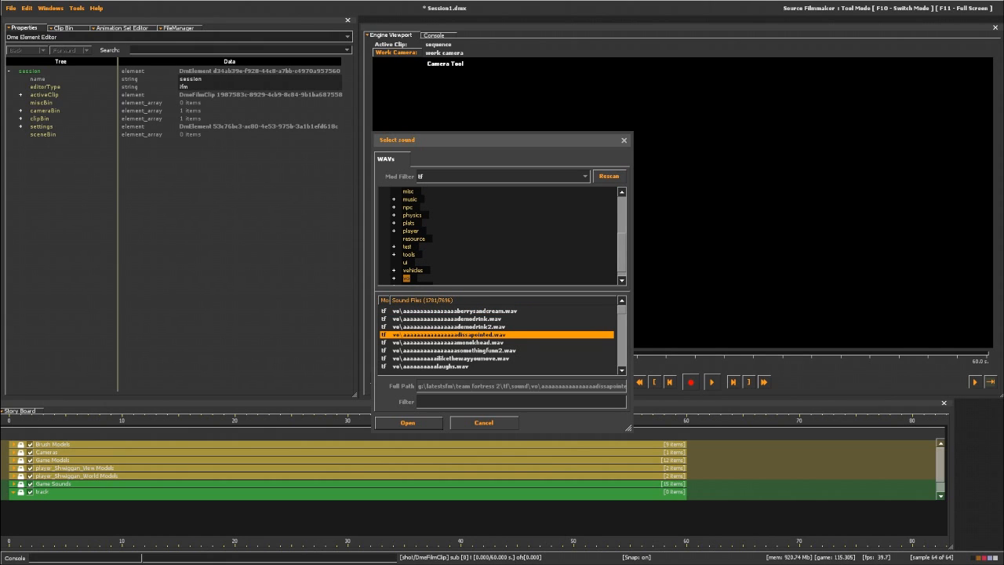
click(408, 423)
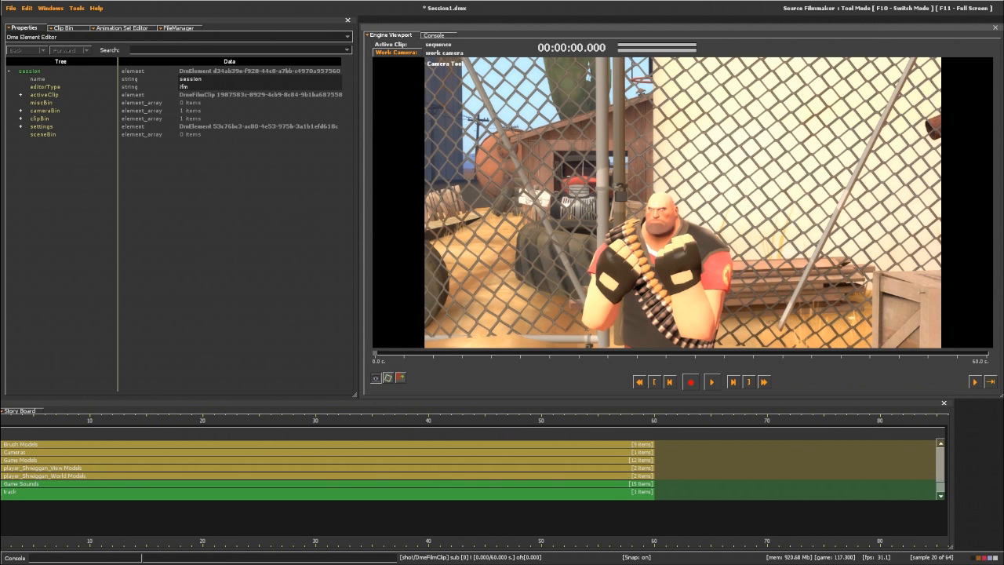
- Play the opening seconds of the shot with the added sound and return the playhead to the start
key(space)
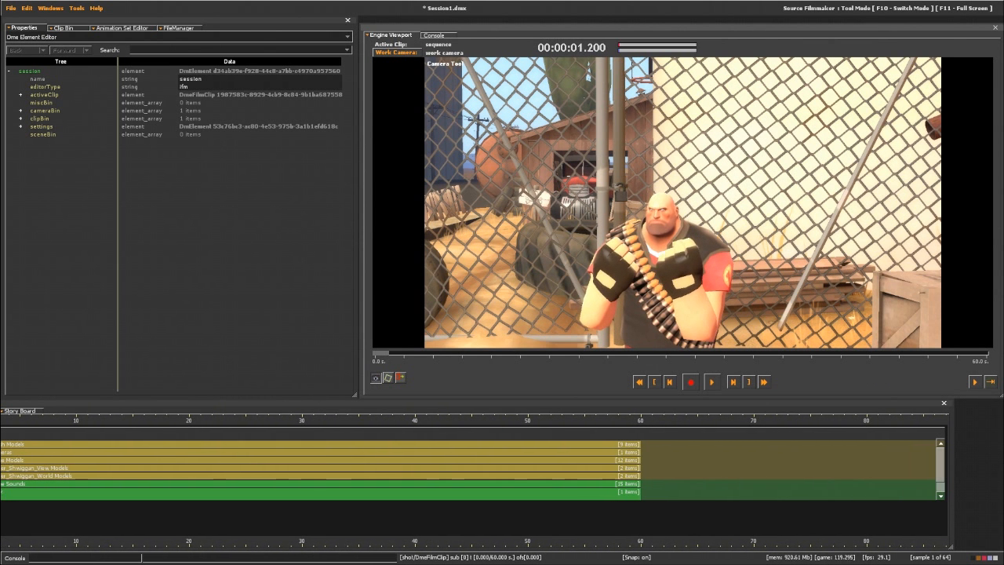
key(space)
scroll(15, 495, up, 2)
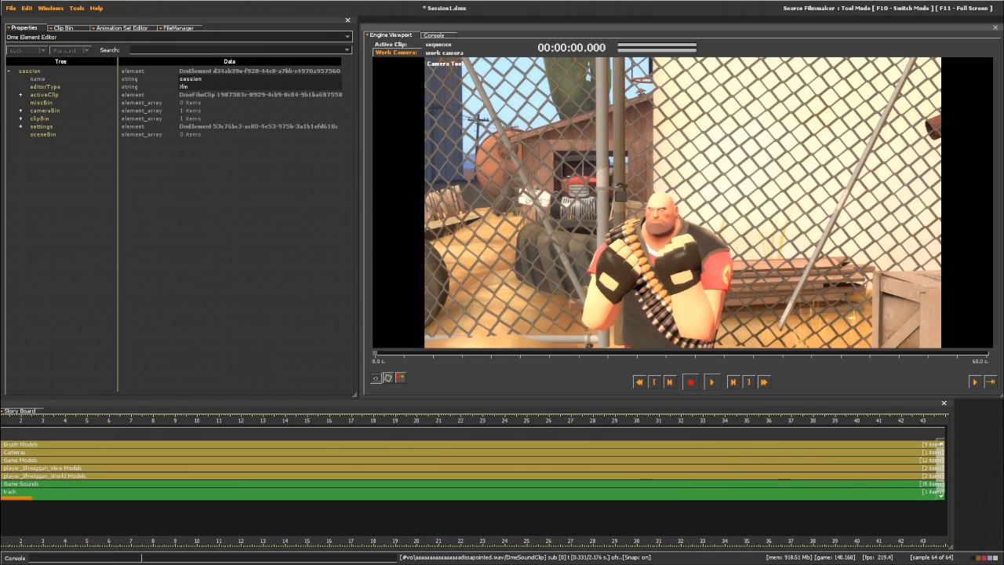
drag(682, 202, 682, 165)
key(w)
key(space)
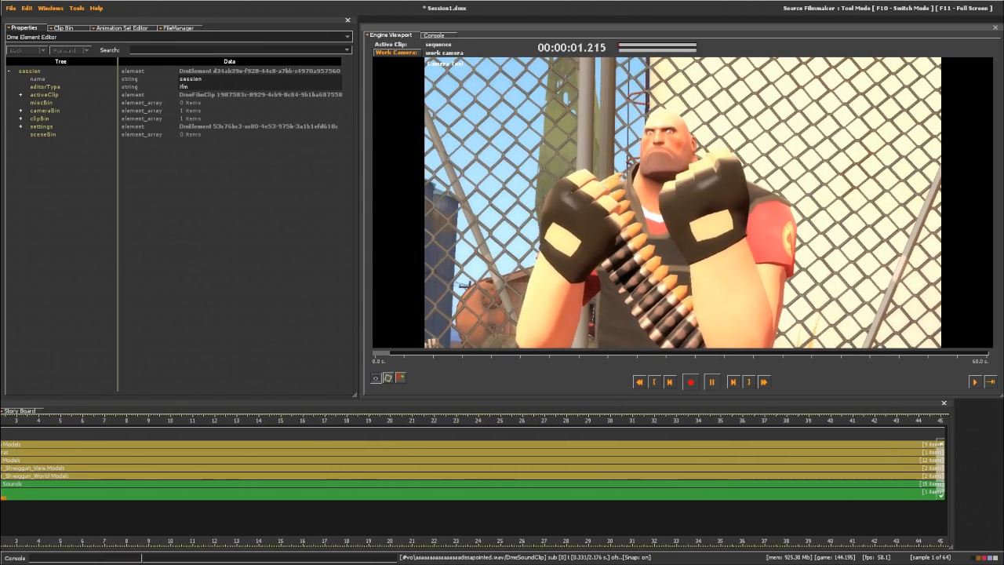
key(space)
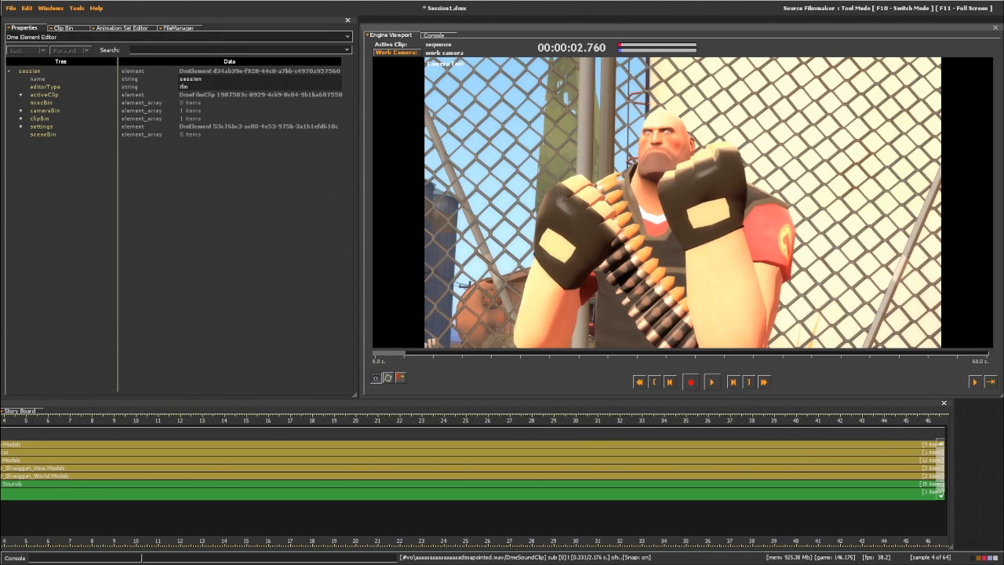
key(Home)
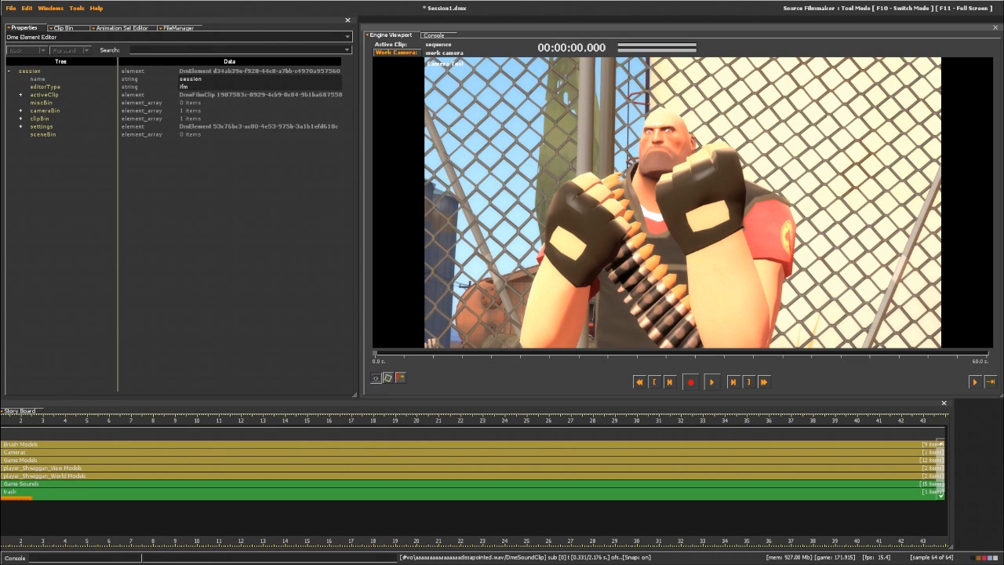
- Reframe the work camera closer on the Heavy's face and zoom the story board out to the film clip level
drag(682, 203, 678, 82)
key(s)
key(w)
right_click(145, 460)
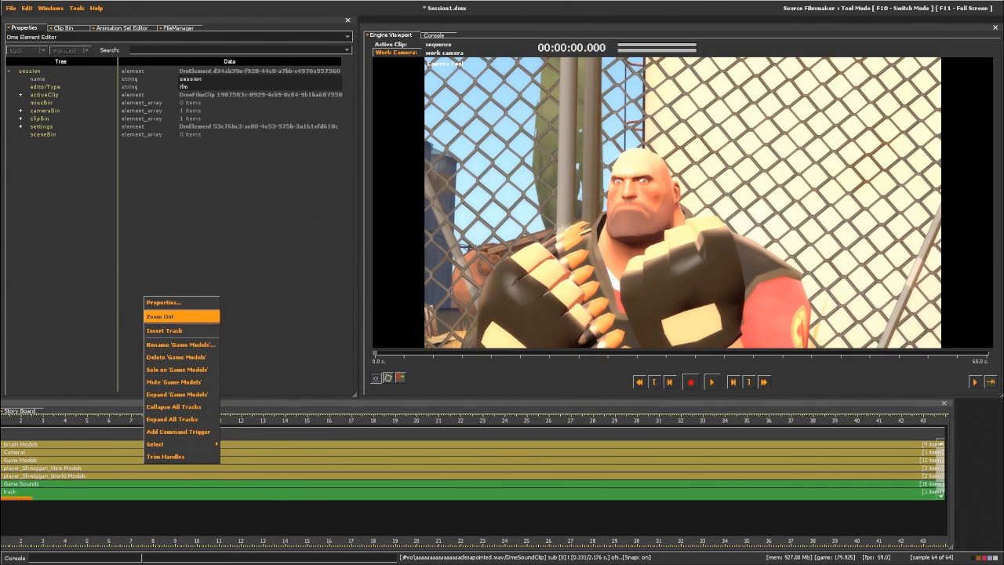
click(161, 317)
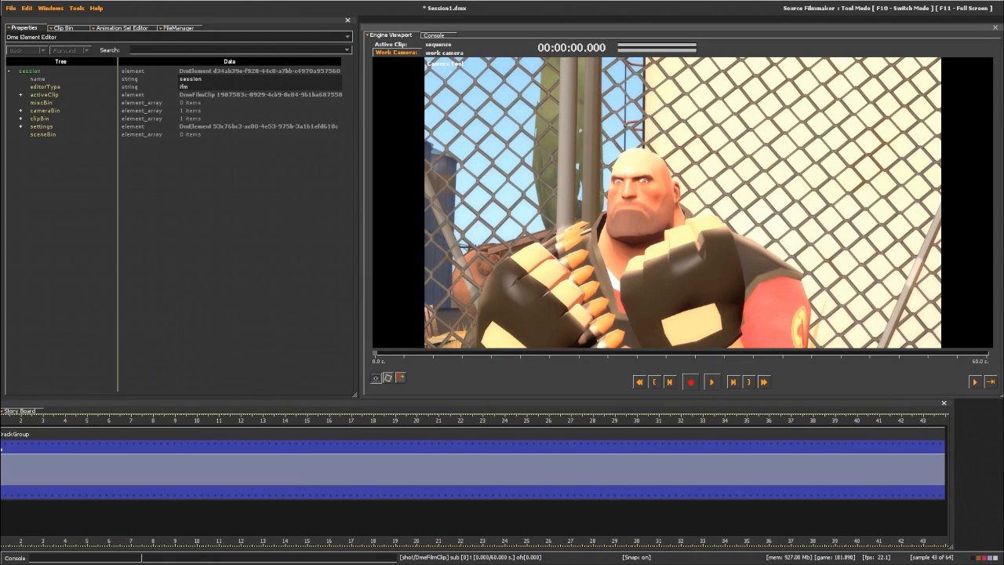
- Create a new animation set named "heavy" on the shot from the models/player/hwm/heavy.mdl model
right_click(44, 467)
click(73, 401)
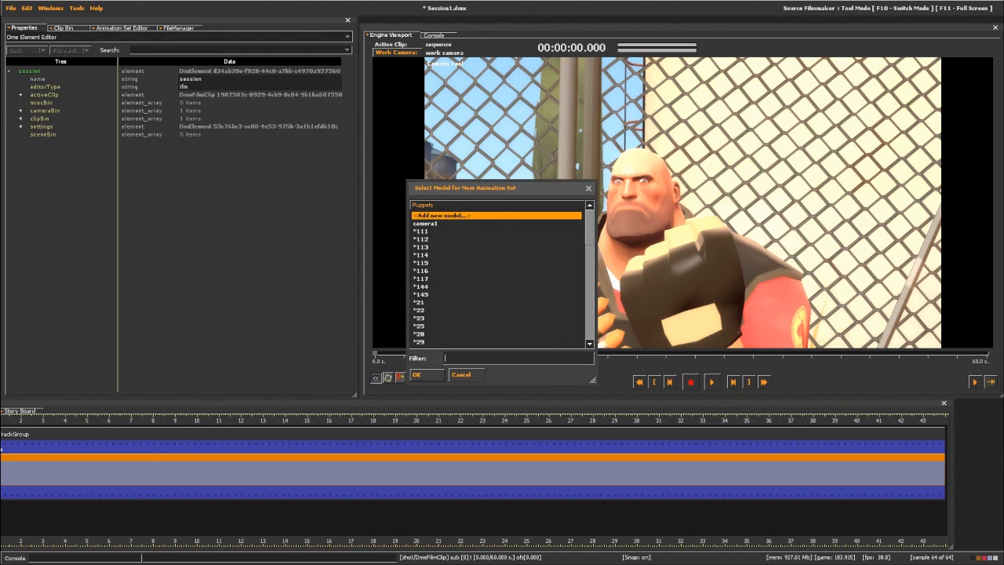
text(heavy)
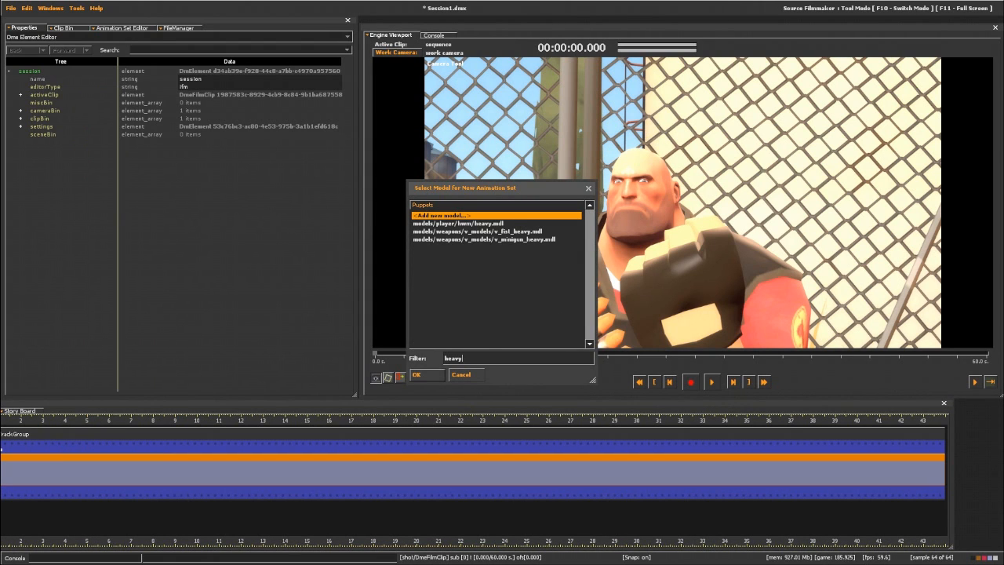
double_click(458, 223)
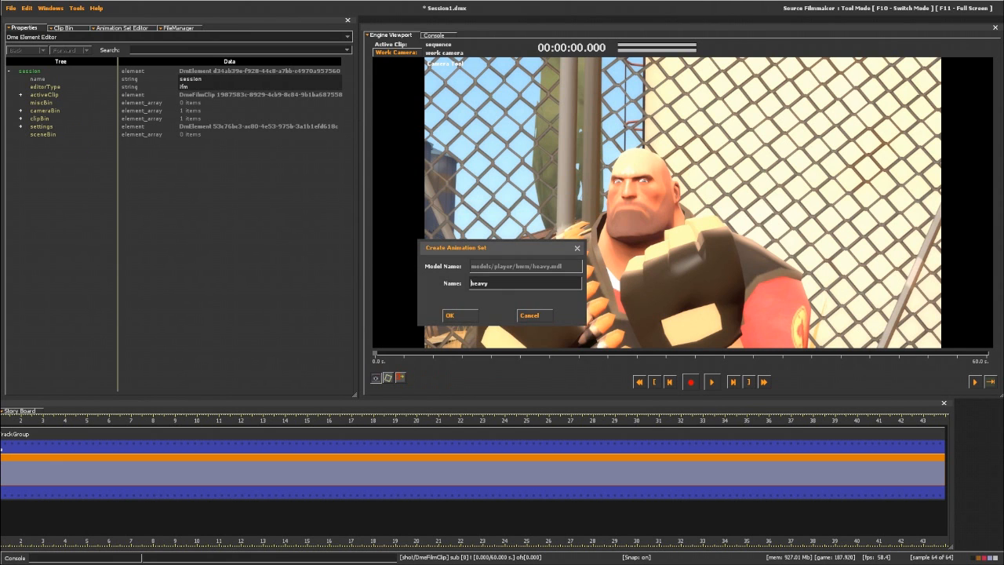
click(454, 315)
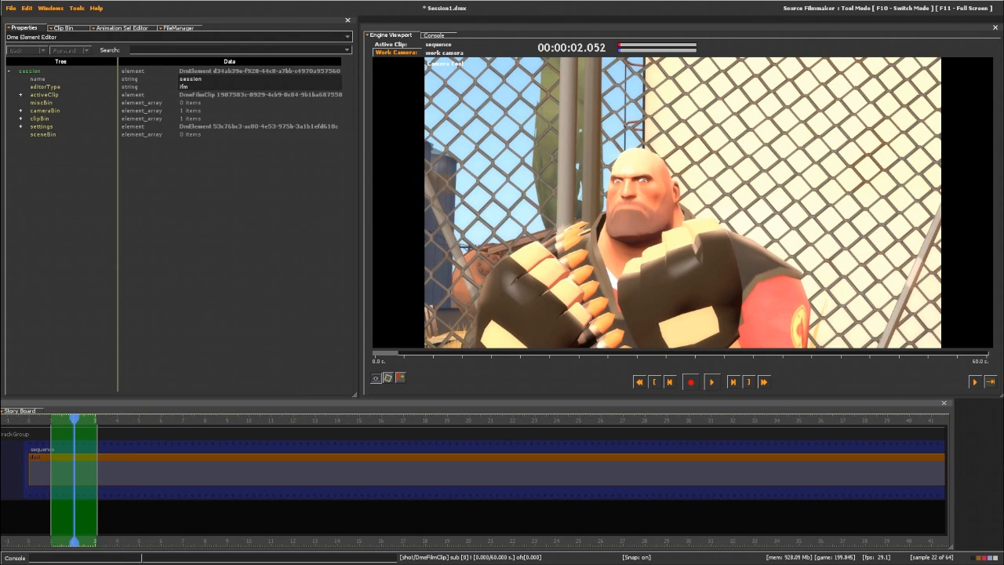
- Display the heavy set's Lower Face controls and bring the playhead and time selection to the voice line's start, at about 0.5 s
click(122, 29)
click(49, 93)
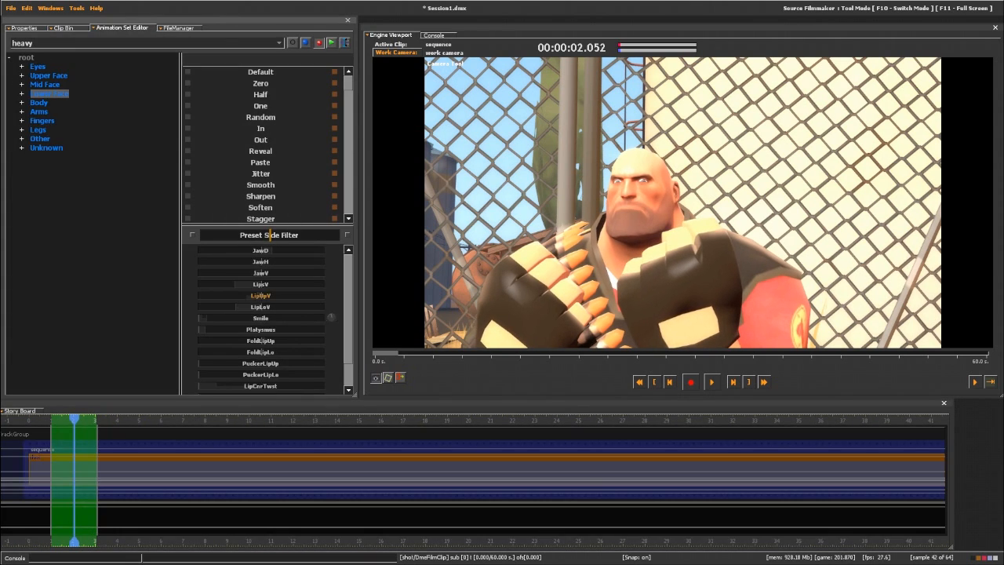
drag(51, 480, 97, 480)
drag(73, 419, 35, 418)
scroll(36, 471, up, 4)
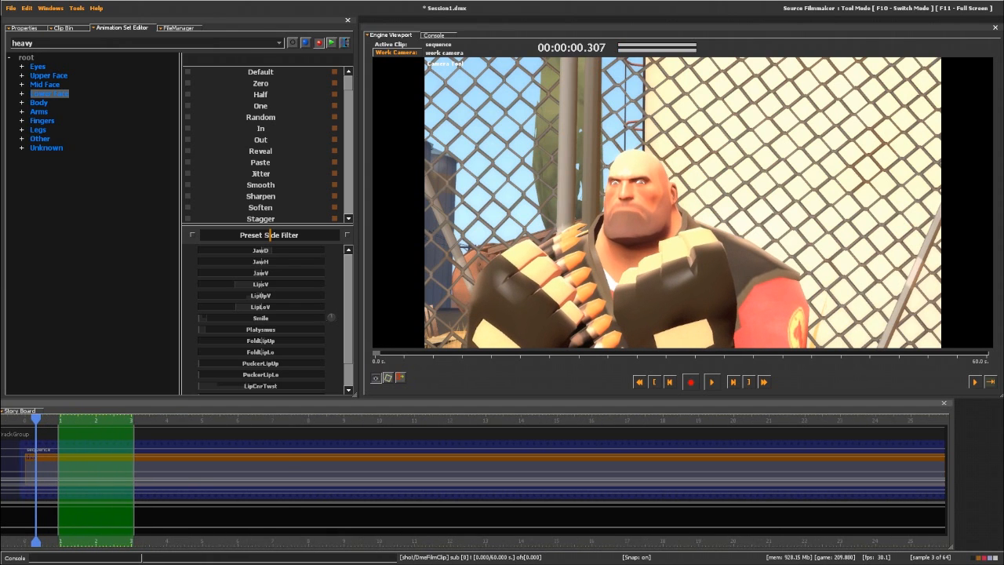
drag(239, 504, 192, 505)
scroll(192, 505, up, 4)
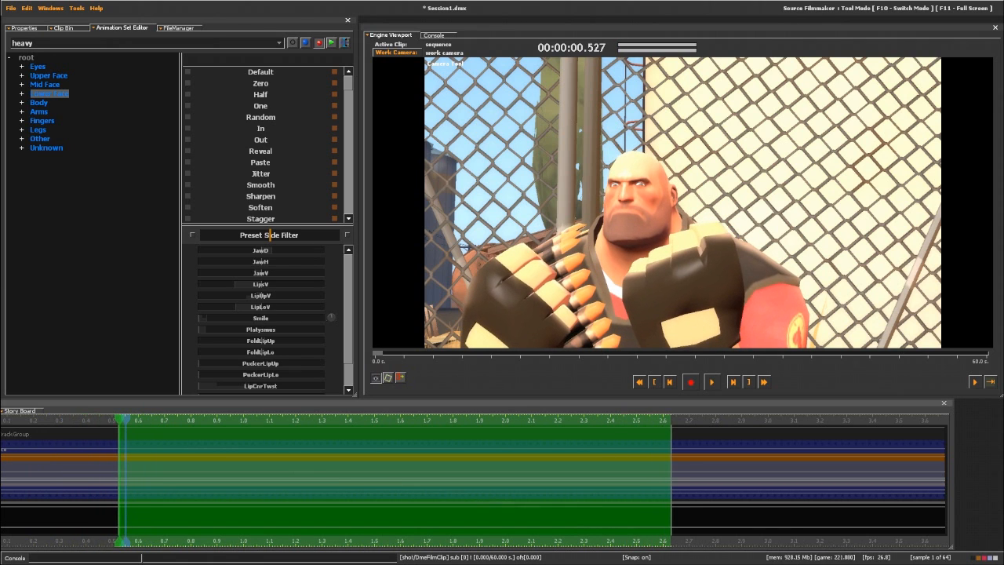
- Apply the p_d phoneme preset to the lower face over the time selection starting at about 0.4 s
scroll(261, 162, down, 5)
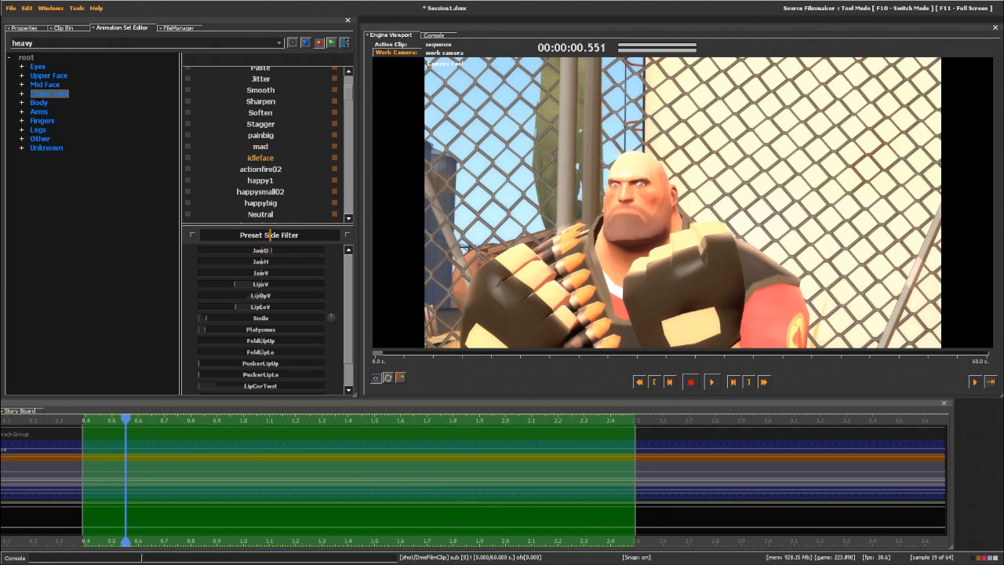
scroll(260, 162, down, 4)
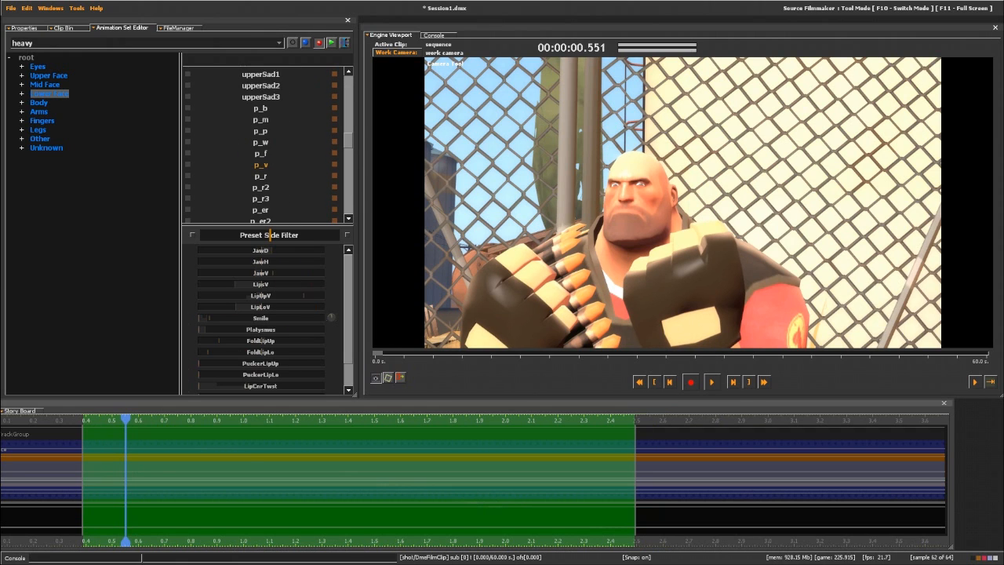
scroll(260, 157, down, 3)
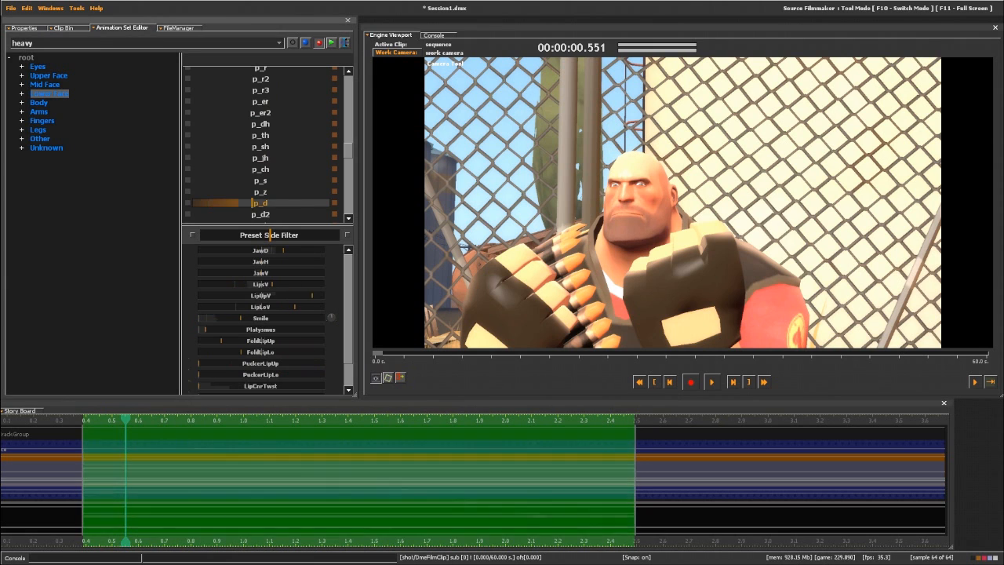
click(260, 202)
scroll(683, 202, up, 5)
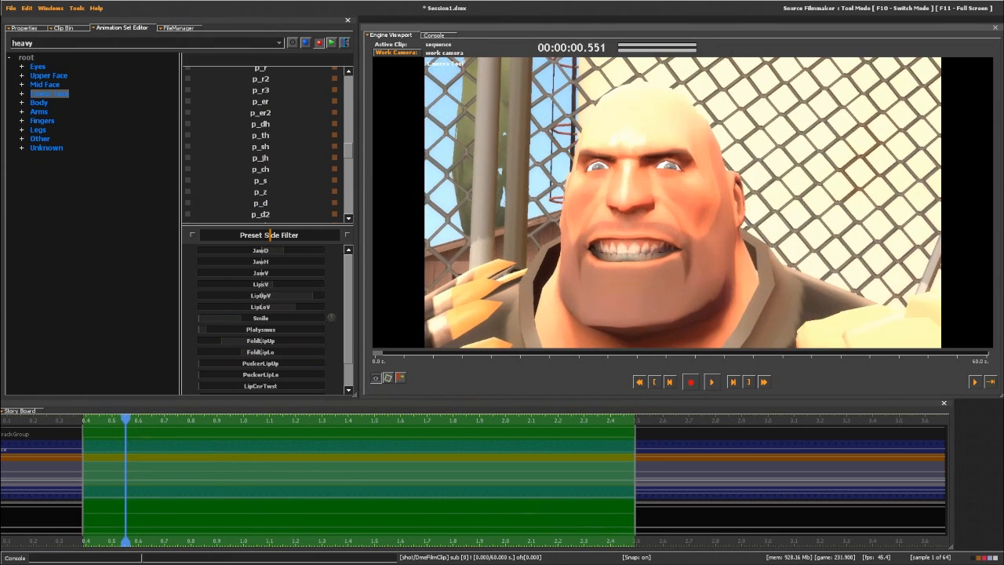
- Shift the time selection to start at about 0.66 s and open the jaw slightly with JawV
drag(353, 471, 397, 470)
drag(126, 420, 152, 419)
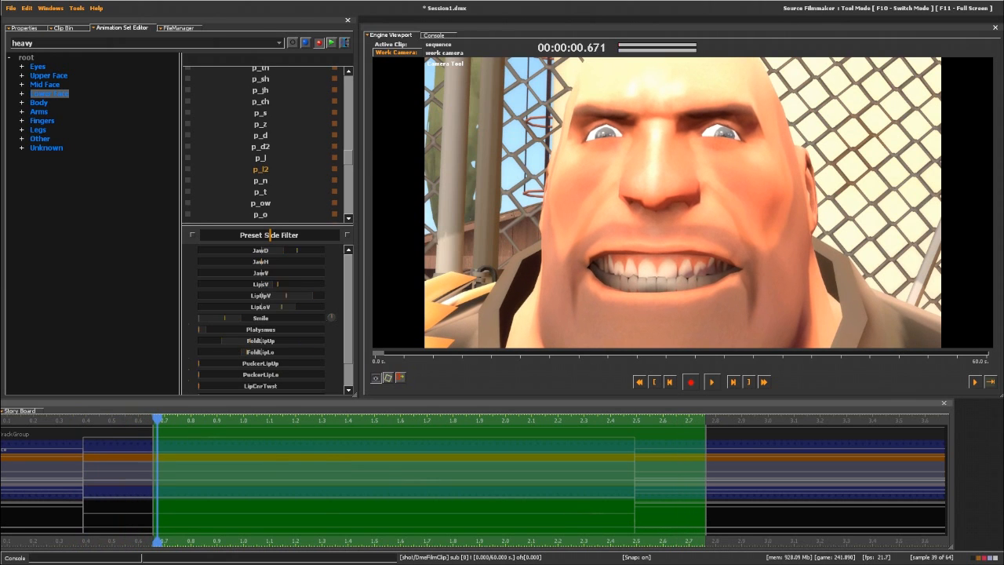
scroll(260, 141, down, 1)
drag(261, 273, 265, 272)
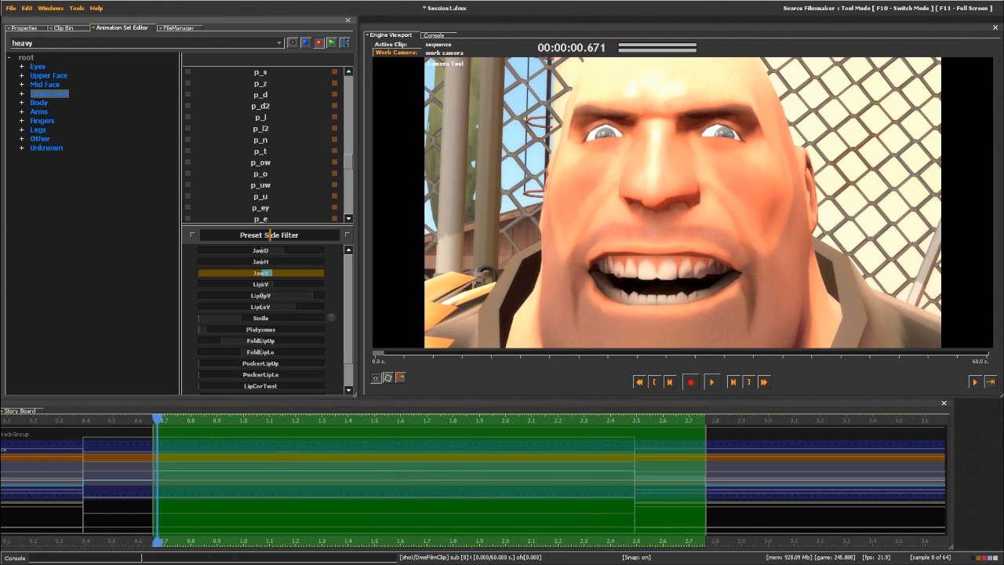
- Play the line on and apply the p_aa2 preset partway over the time selection starting at about 0.92 s
key(space)
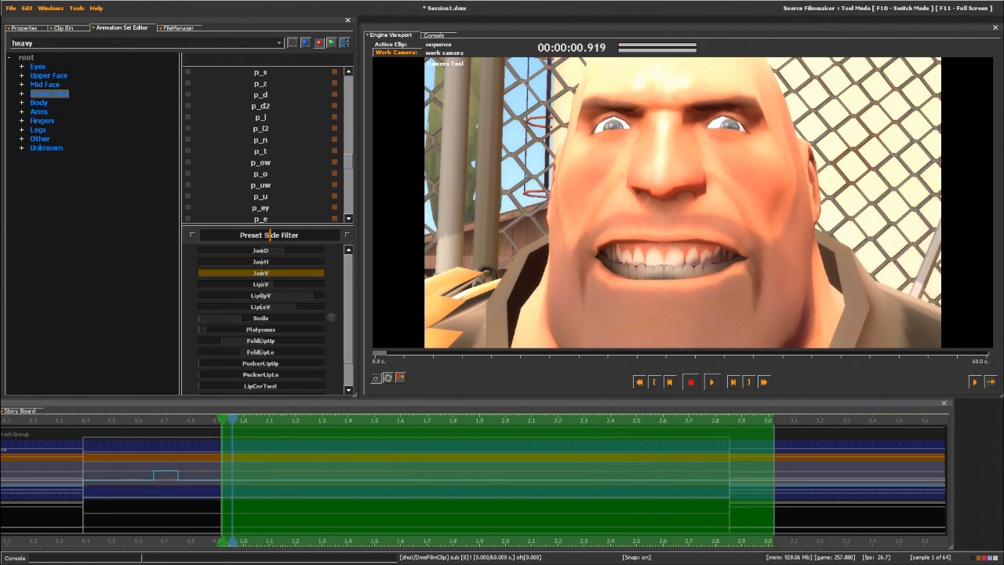
scroll(260, 188, down, 3)
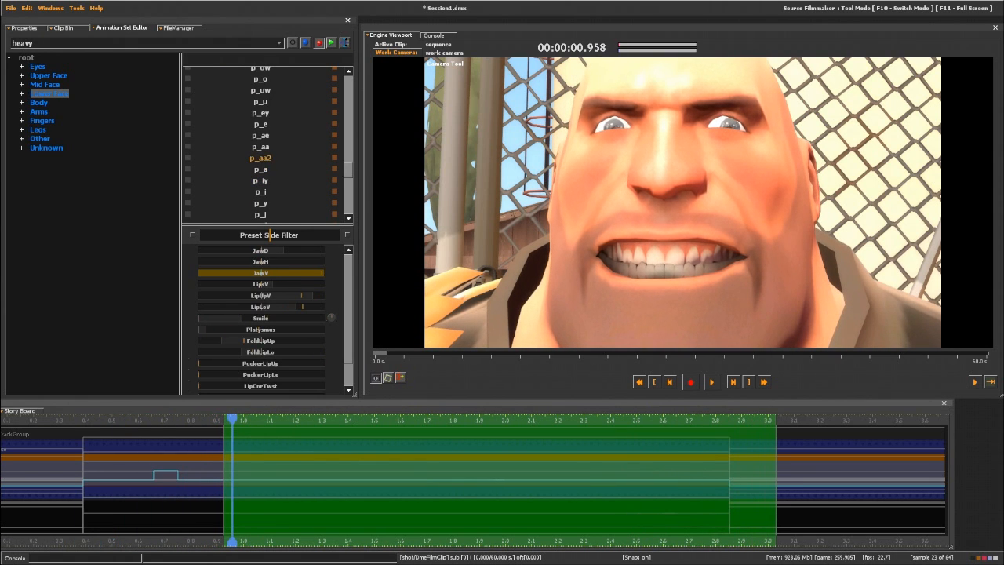
drag(261, 157, 247, 158)
- Apply the p_p preset from about 1.04 s and the p_o preset at full strength from about 1.32 s
key(space)
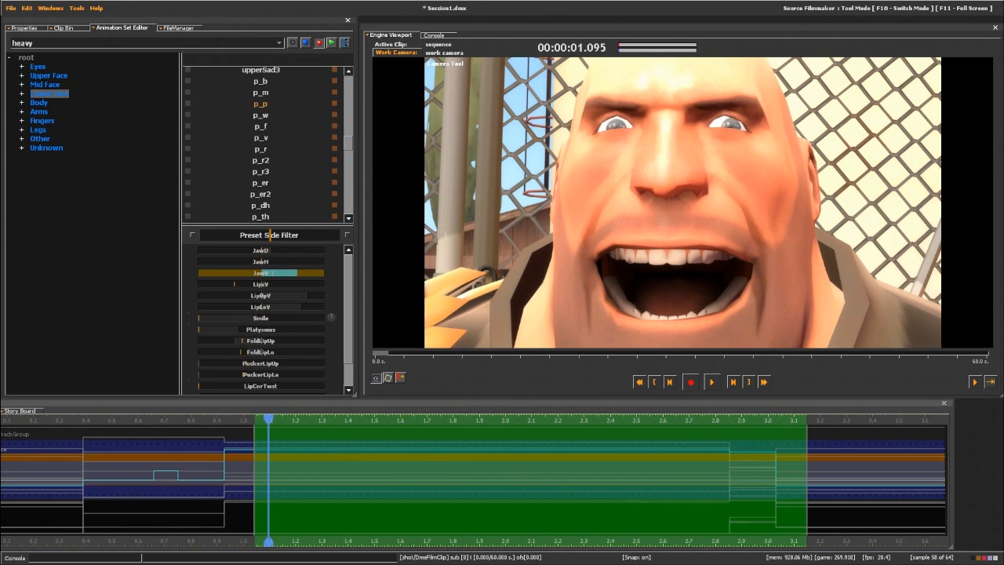
key(space)
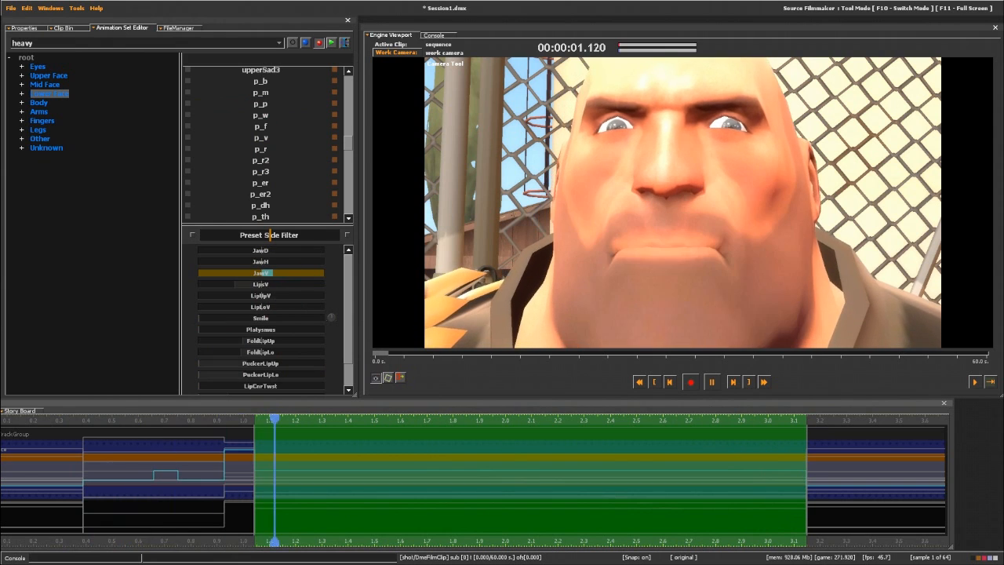
key(space)
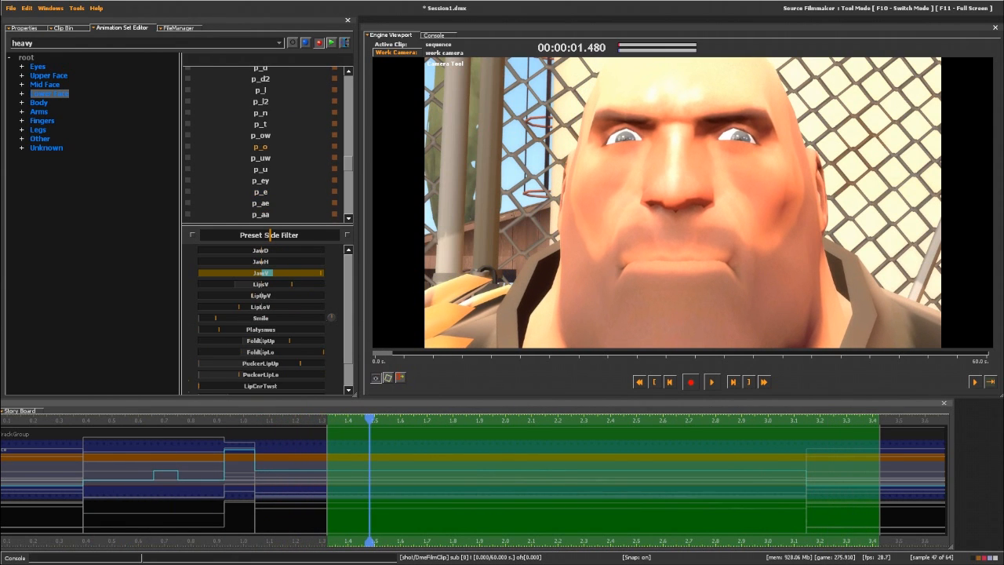
click(261, 146)
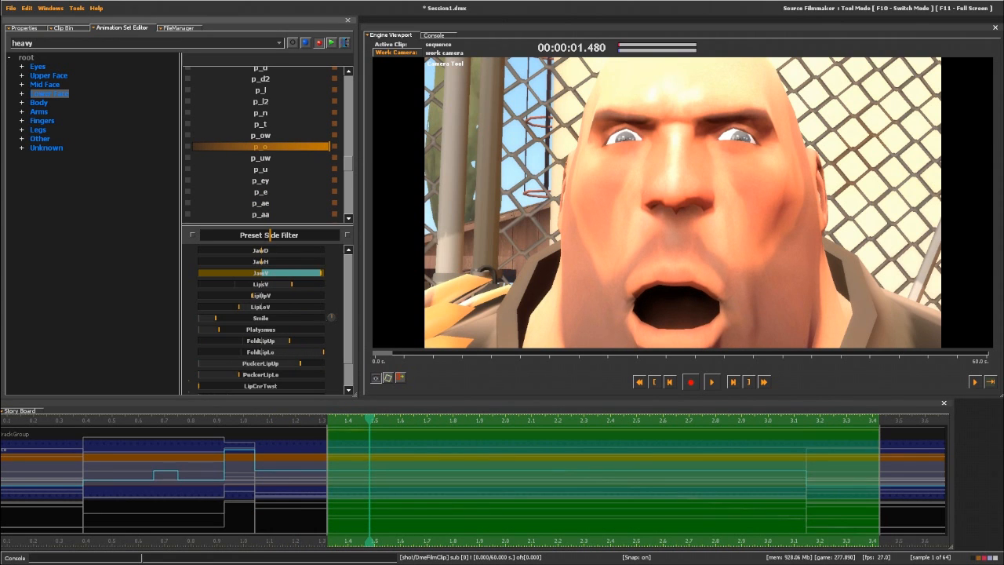
- Replay the line, shift the time selection to start at about 1.5 s and apply the p_e preset fully
key(space)
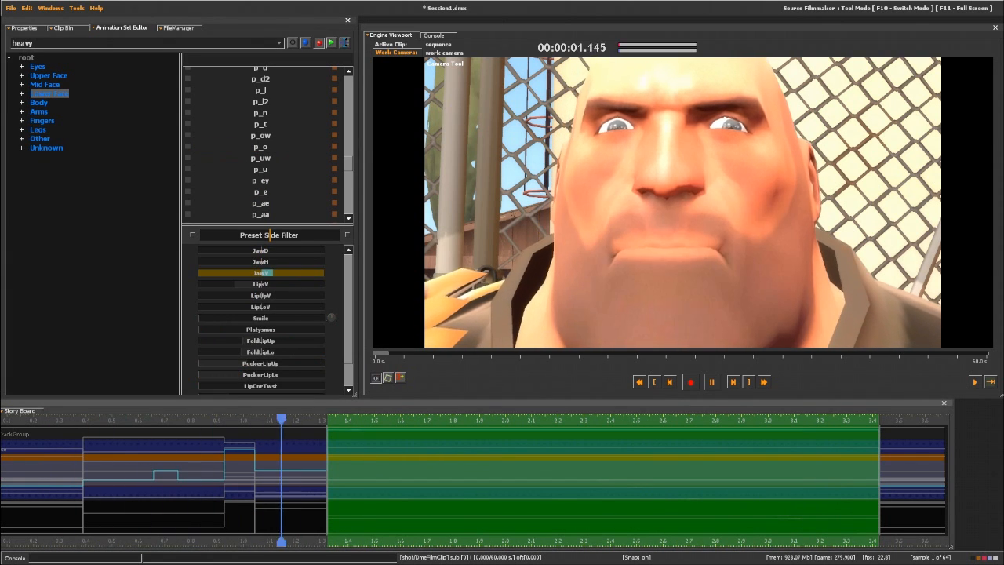
key(space)
drag(327, 478, 373, 478)
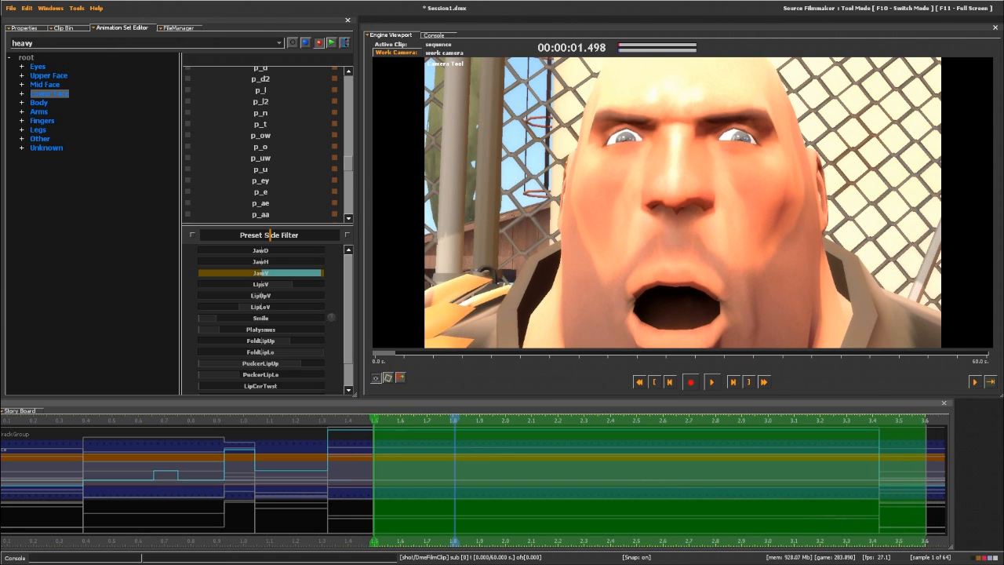
drag(194, 191, 328, 191)
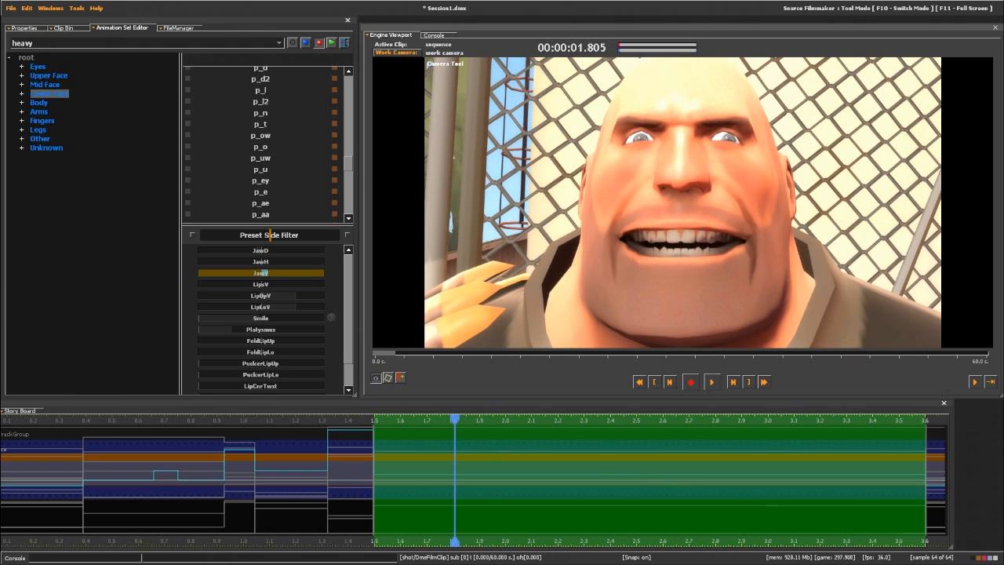
- Replay the line and apply the p_aa preset about halfway over the time selection starting at about 1.68 s
key(space)
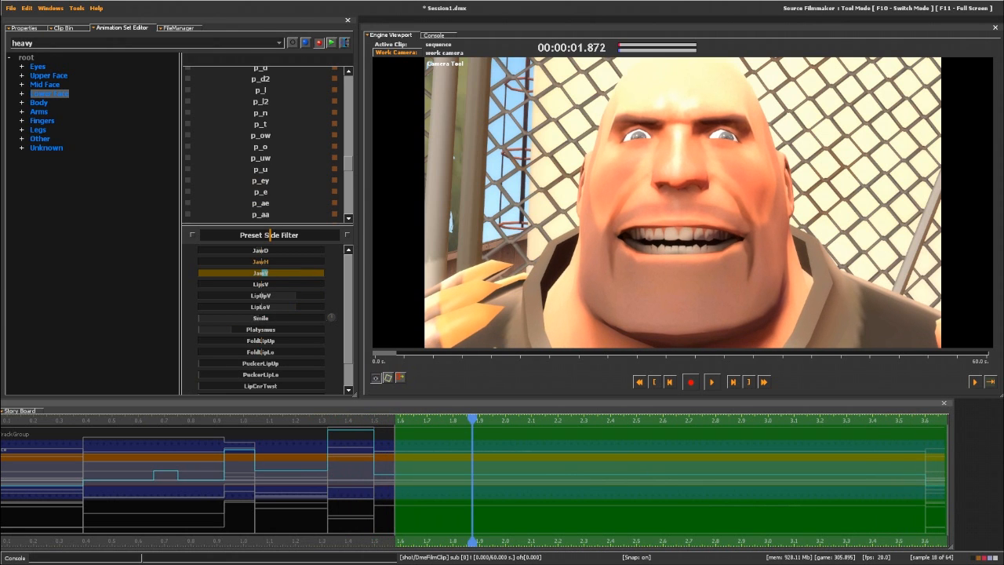
key(space)
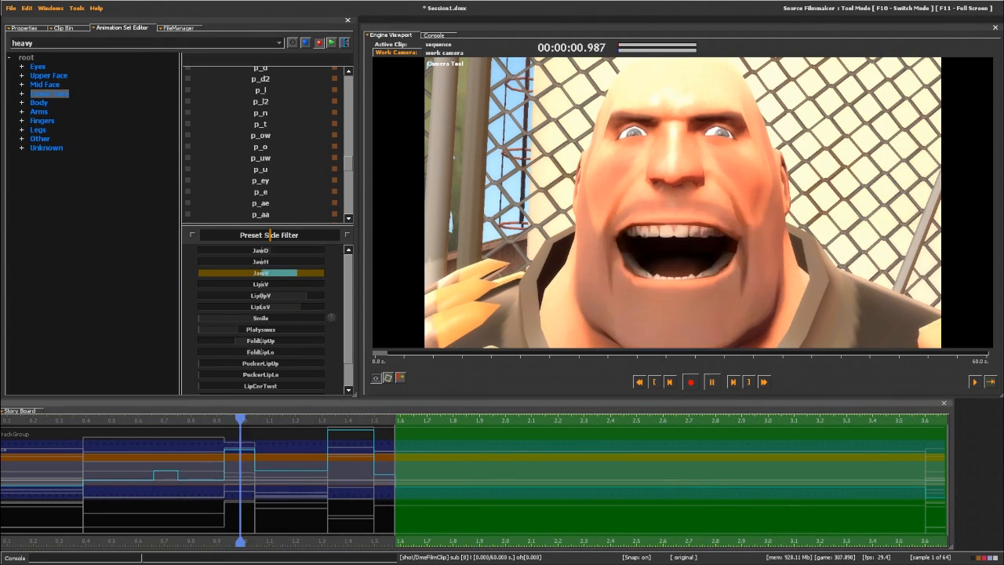
key(space)
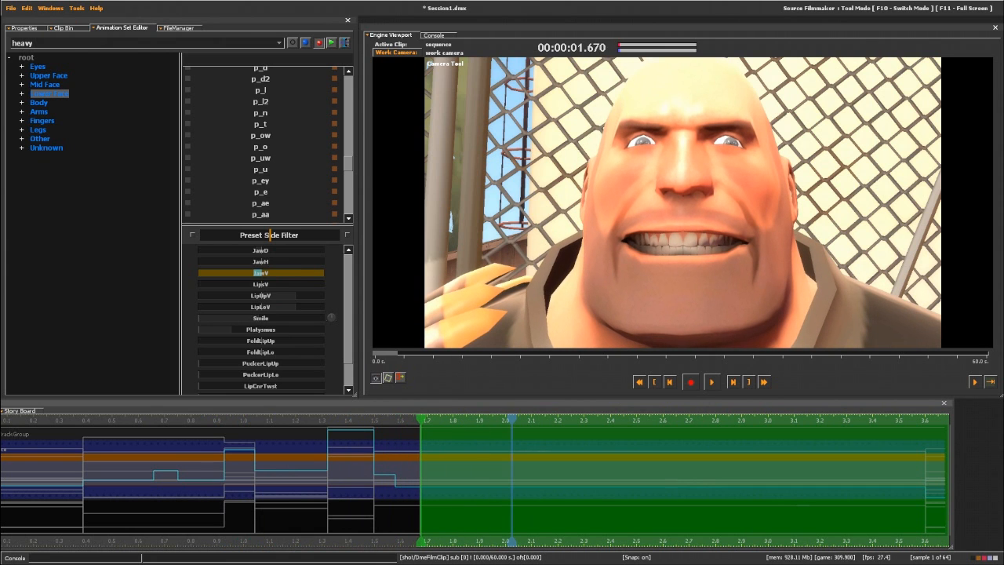
drag(204, 215, 272, 215)
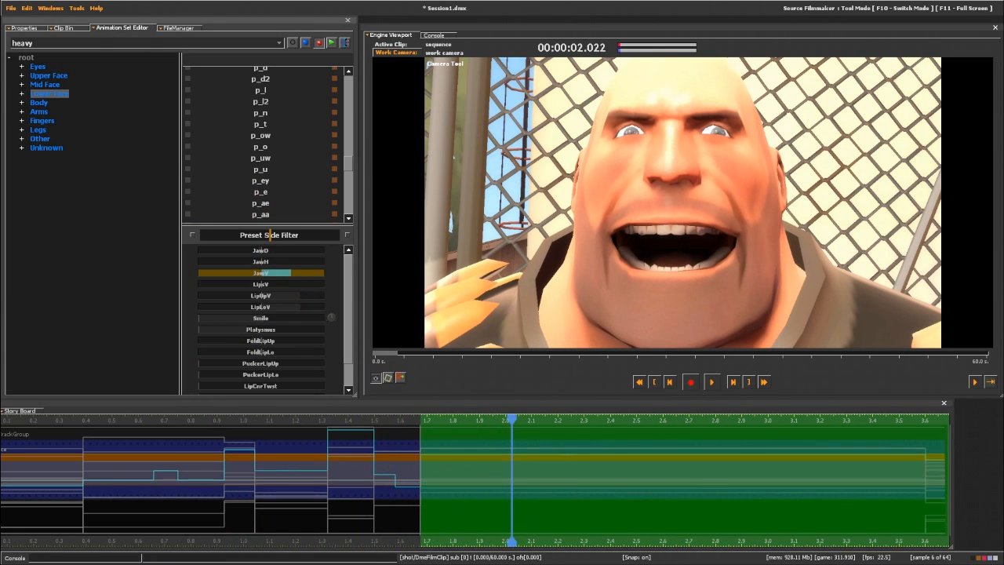
- Play back the line to check the mouth shapes against the sound
key(space)
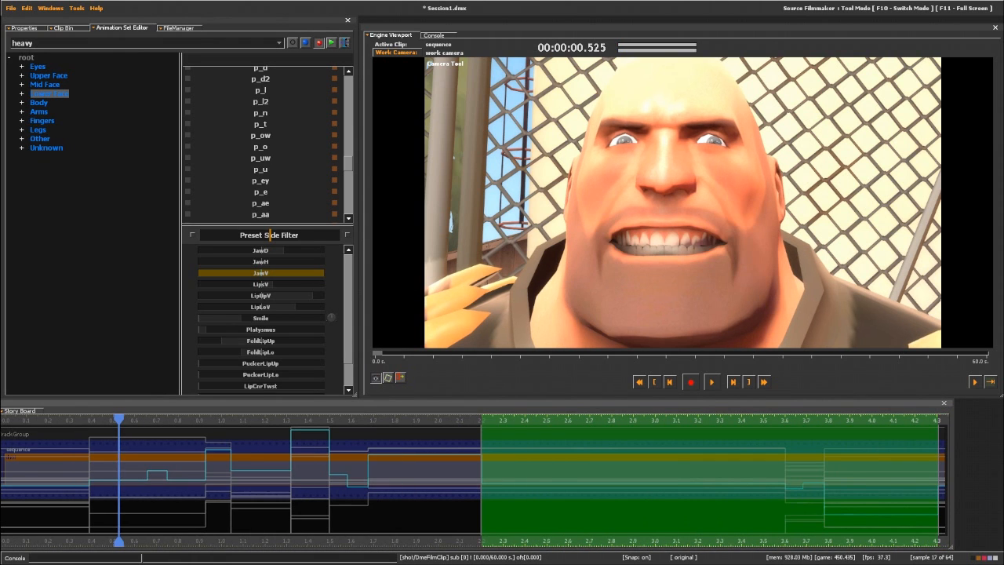
key(space)
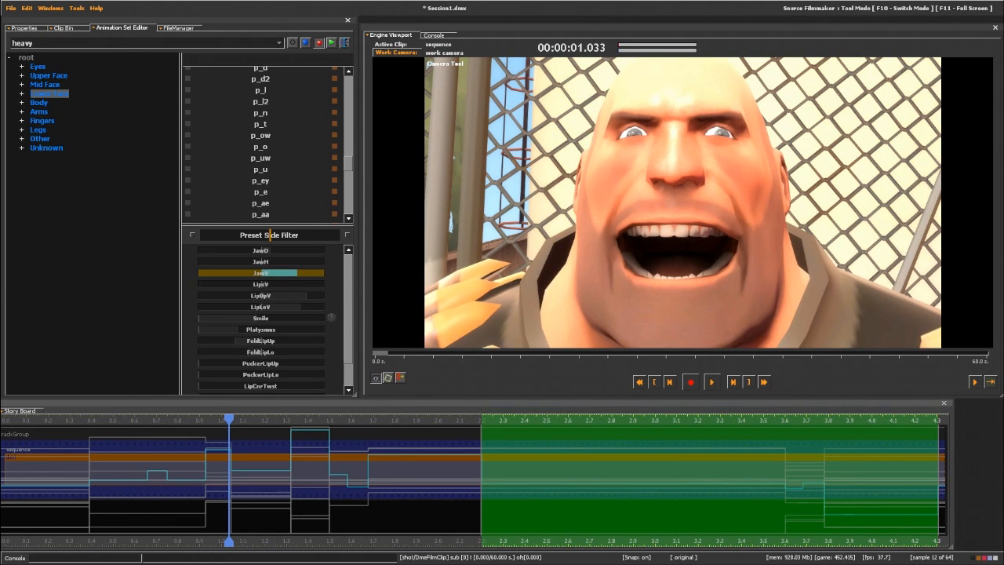
key(space)
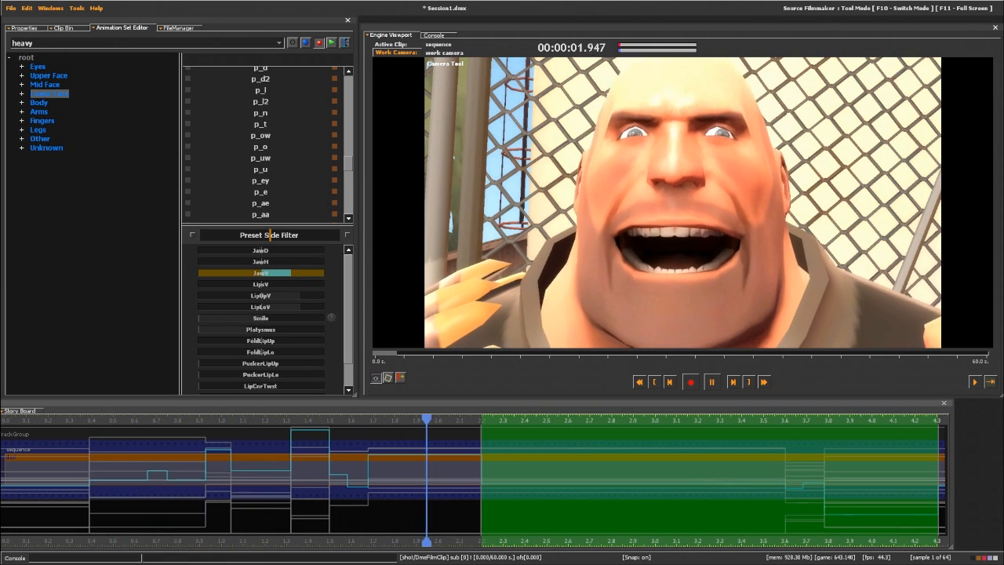
key(space)
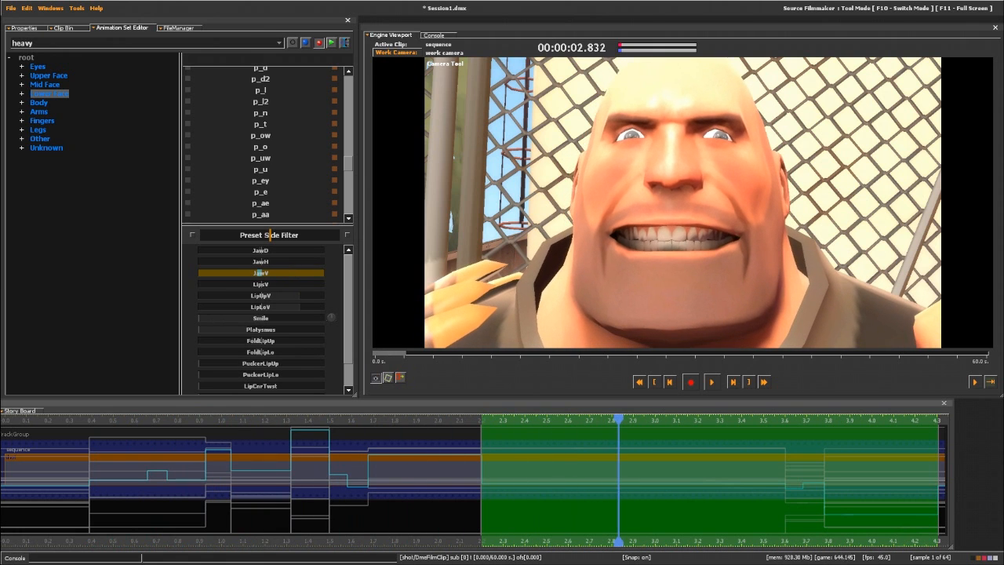
- From about 2.4 s, raise Smile slightly and open the jaw a little with JawV, and play the result
drag(520, 470, 522, 470)
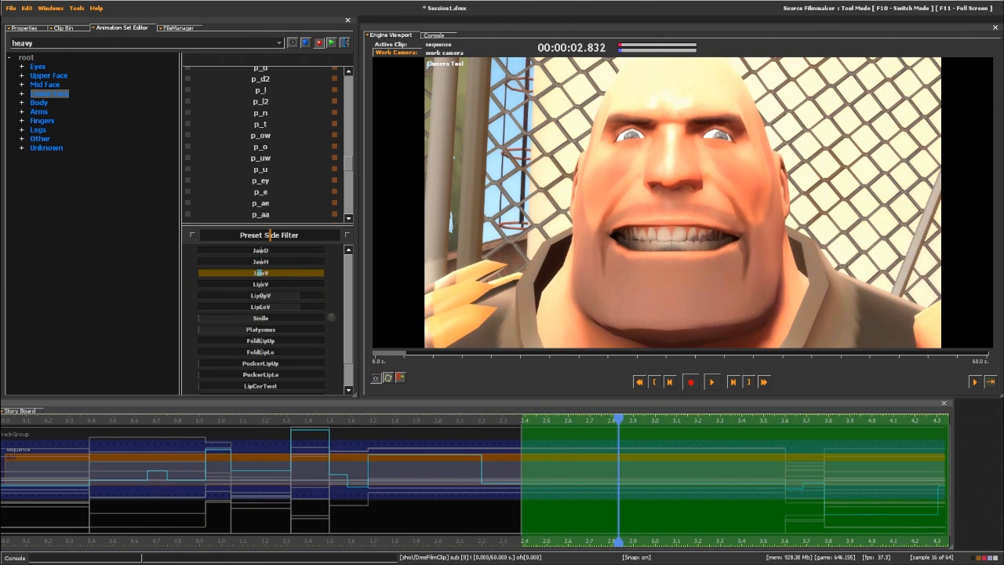
drag(348, 164, 349, 122)
drag(265, 318, 219, 317)
drag(262, 284, 260, 272)
key(space)
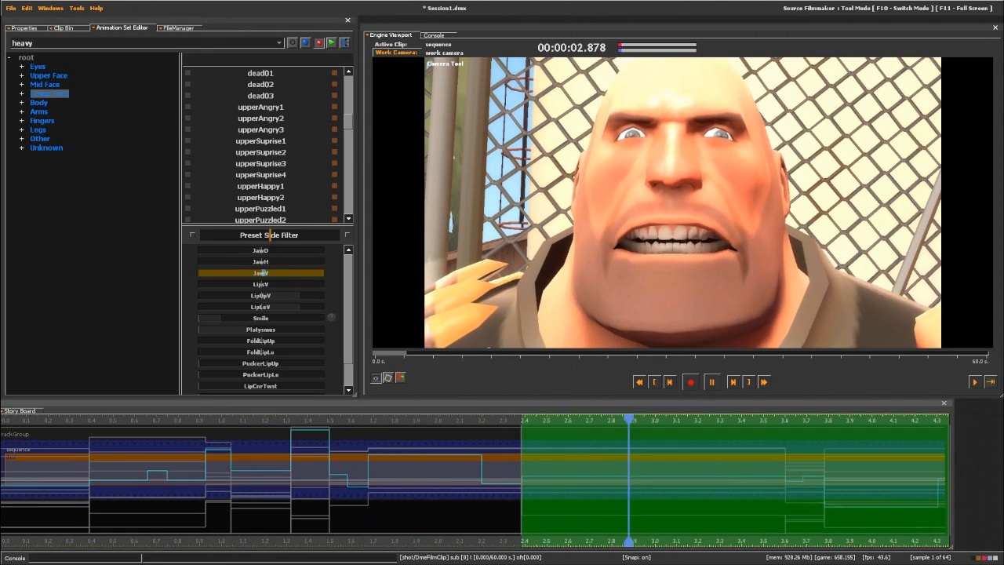
key(space)
- Select the mouth animation from about 0.25 to 2.65 s, apply the Smooth preset, and return the playhead to about 0.1 s
drag(75, 478, 580, 479)
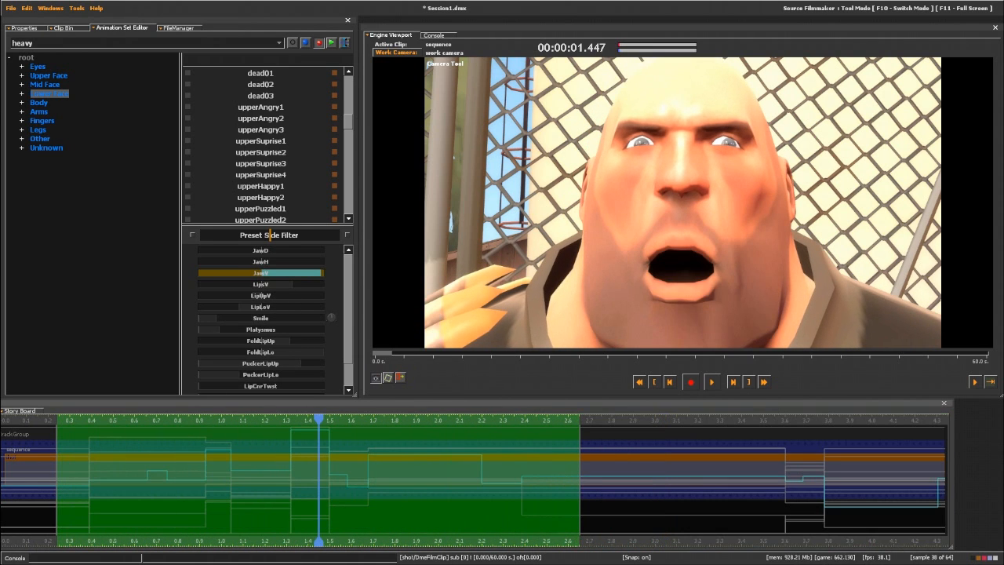
drag(348, 122, 348, 81)
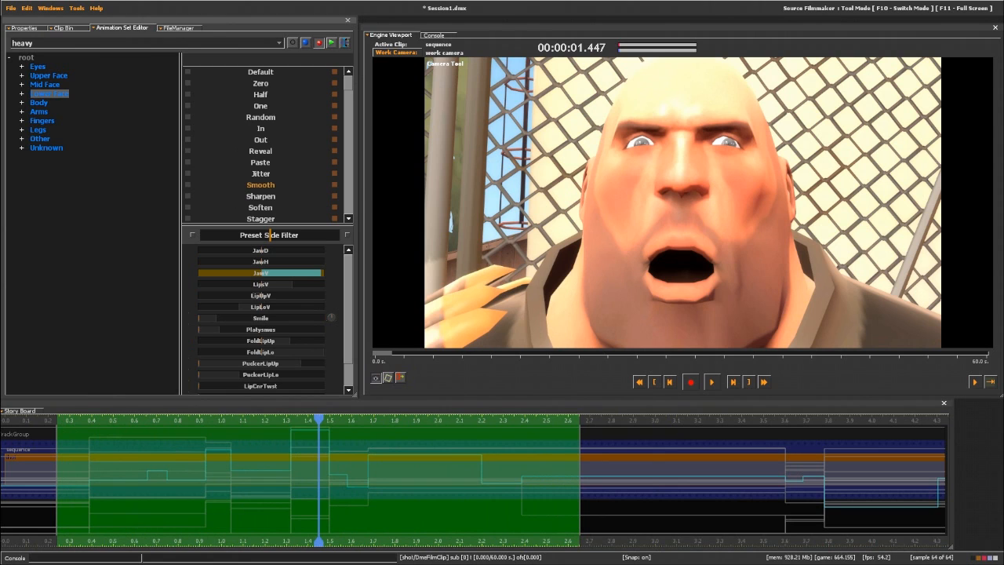
drag(194, 185, 198, 185)
click(29, 420)
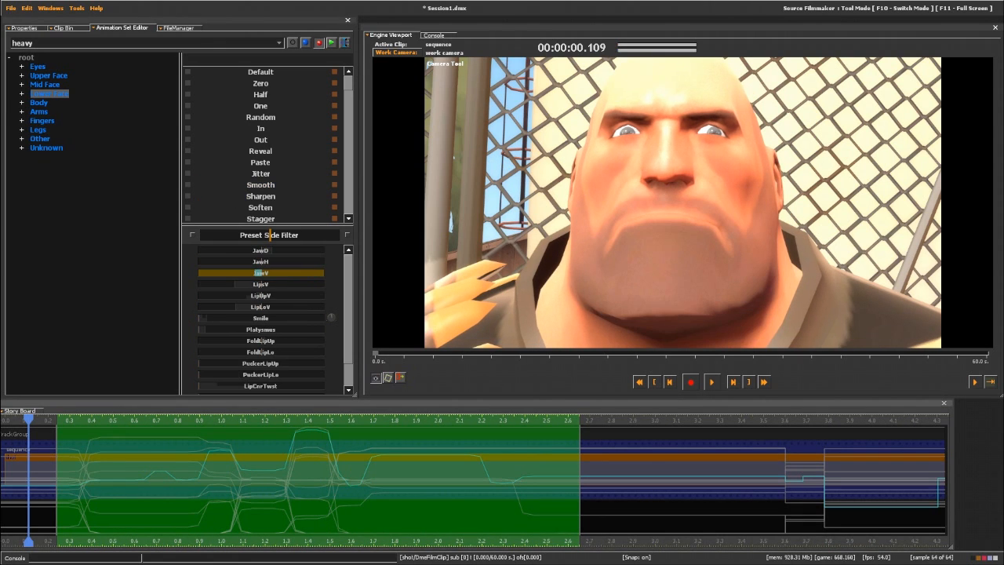
- Replay the line and reapply the Smooth preset to the mouth animation from about 0.25 to 2.65 s, checking the result in playback
key(space)
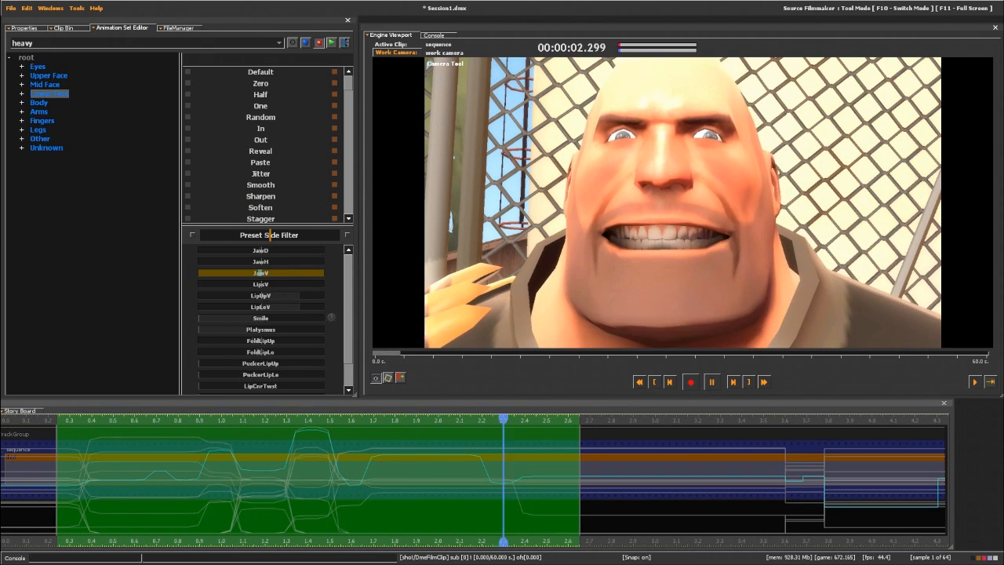
key(space)
click(69, 421)
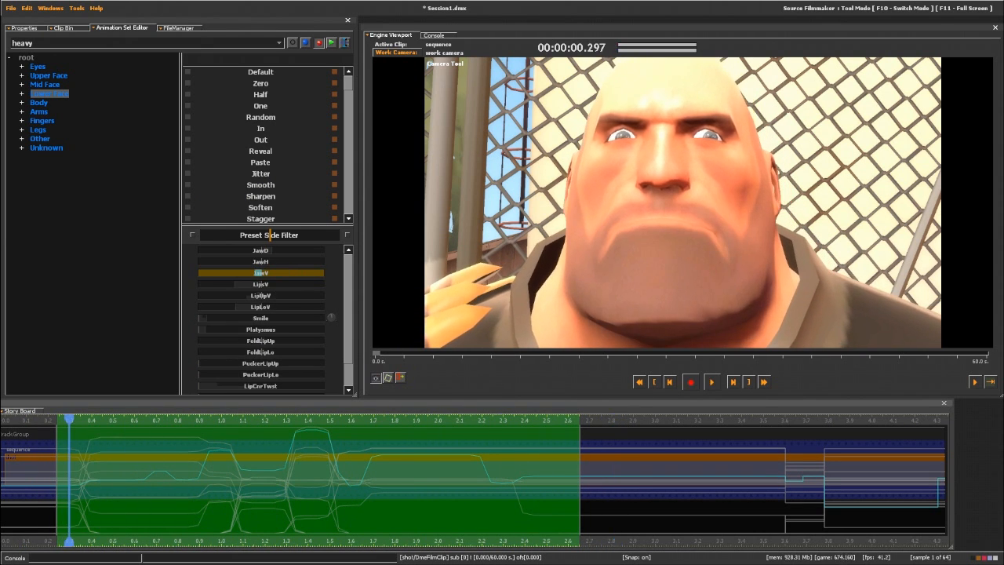
drag(69, 420, 95, 421)
drag(261, 185, 261, 185)
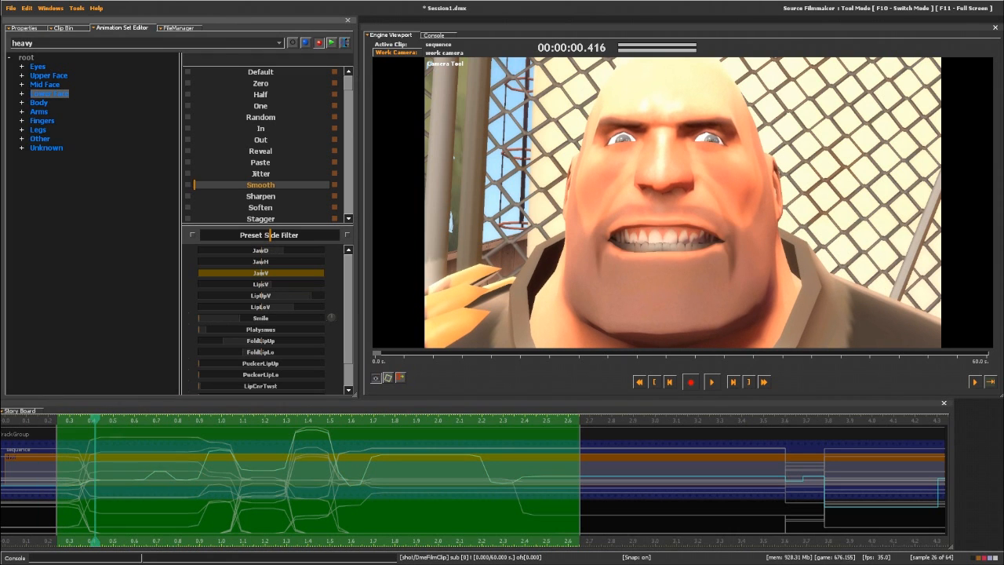
key(space)
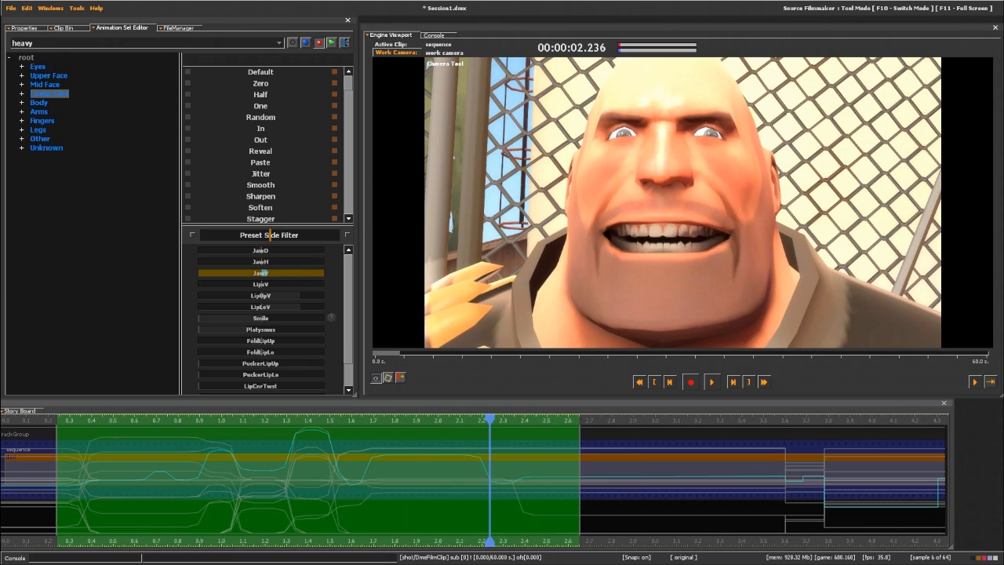
drag(261, 185, 265, 185)
key(space)
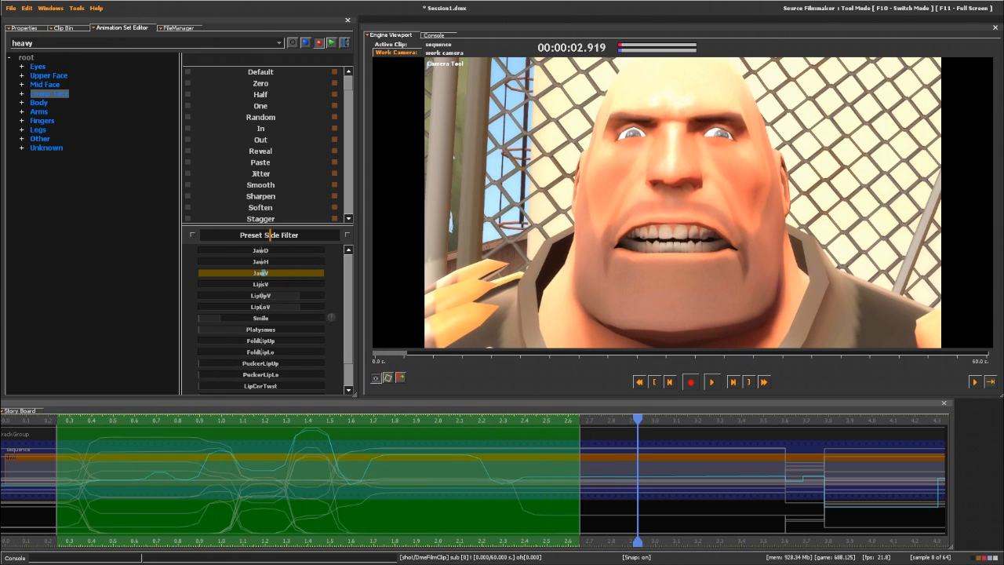
- Smooth the mouth animation from about 1.95 to 2.65 s with the Smooth preset and play the result
shift+drag(424, 483, 576, 483)
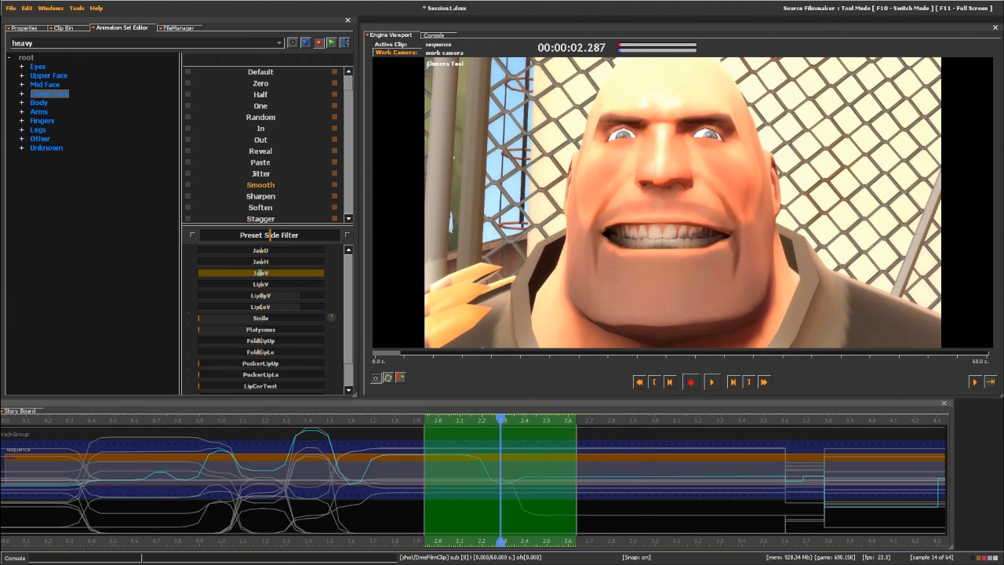
key(space)
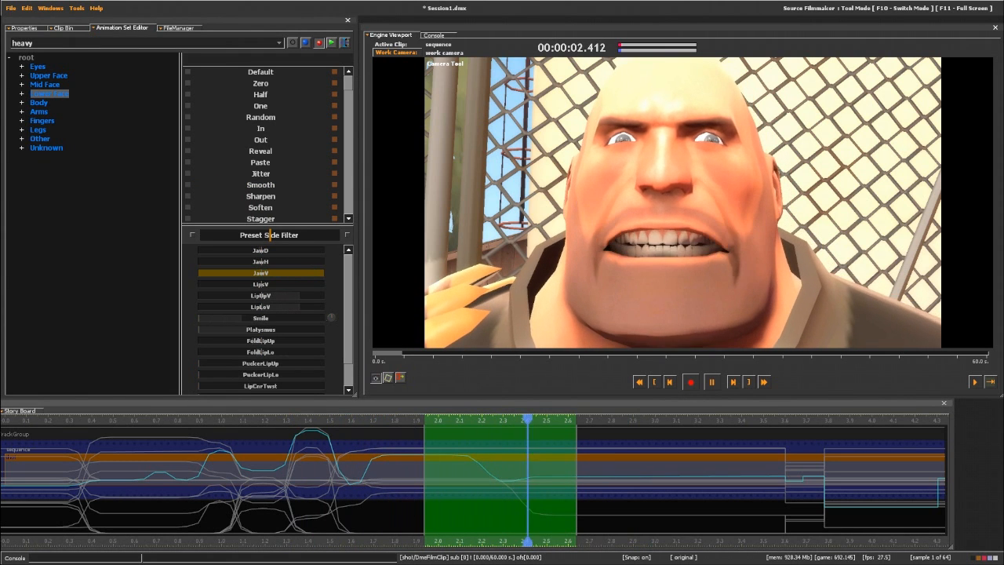
key(space)
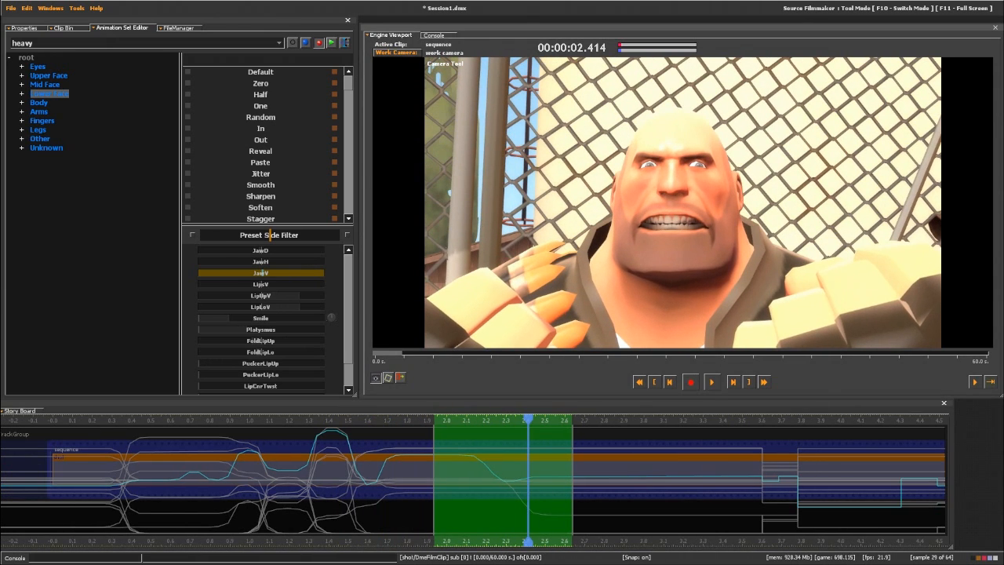
- For the upper face over about the first 1.1 s, lower BrowInV slightly, close the eyes fully with CloseLid, and play the result
key(shift)
shift+drag(53, 479, 277, 478)
click(49, 76)
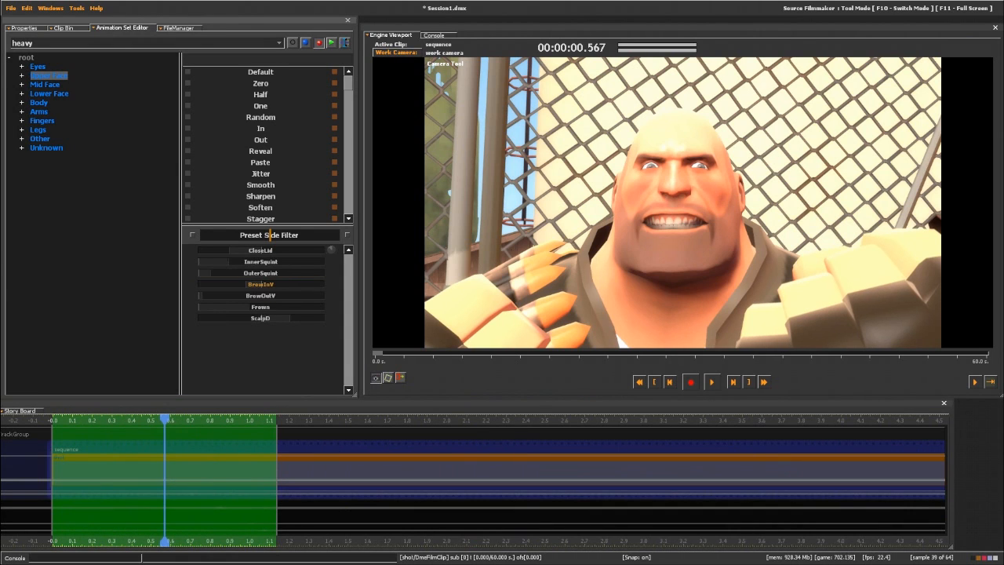
click(261, 284)
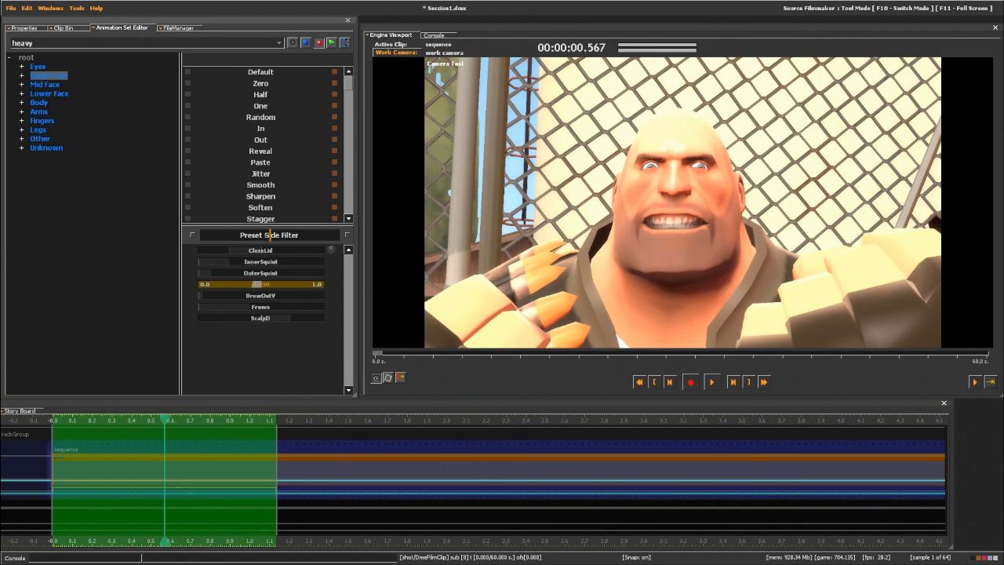
drag(257, 284, 256, 283)
click(260, 250)
key(F2)
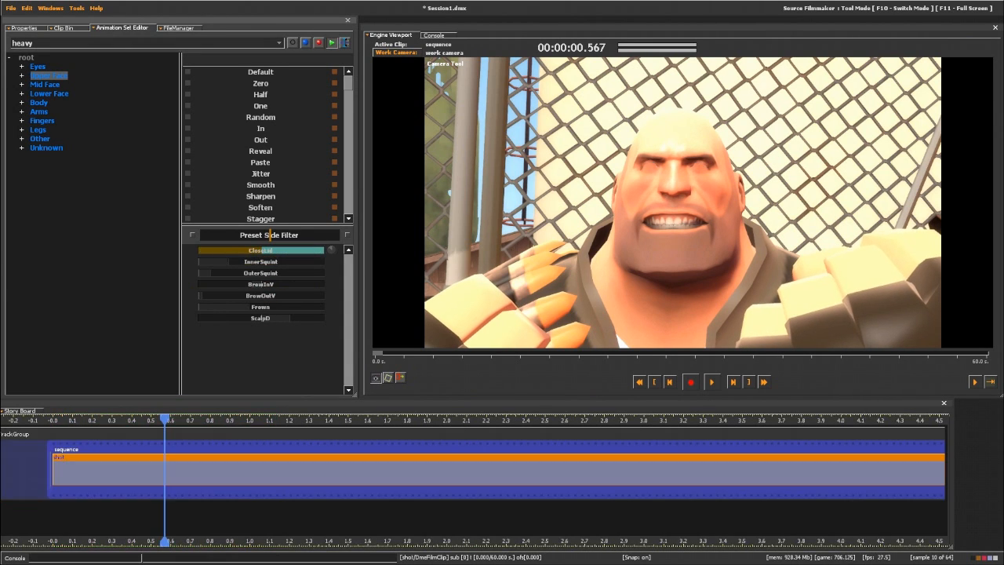
click(639, 382)
click(711, 382)
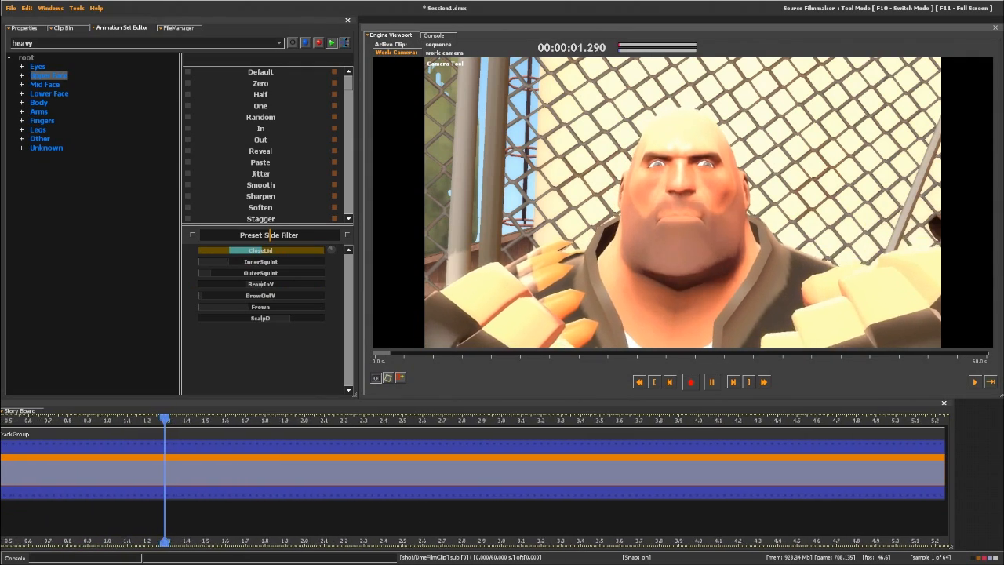
key(space)
- Over about the first 0.3 s, open the eyelids with CloseLid, raise BrowInV slightly, set Frown to full, and play the result
key(Home)
key(F3)
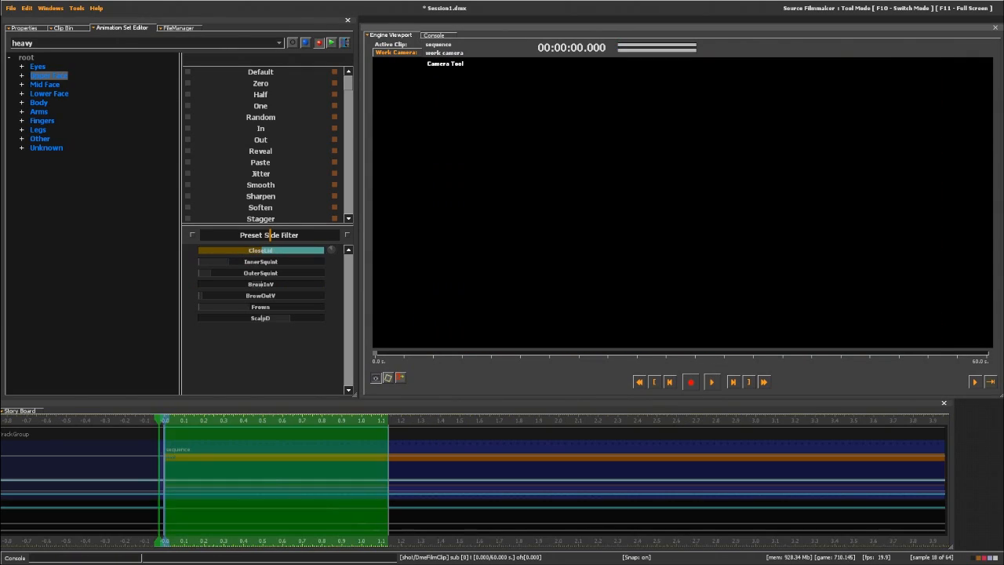
key(Escape)
shift+drag(164, 470, 227, 470)
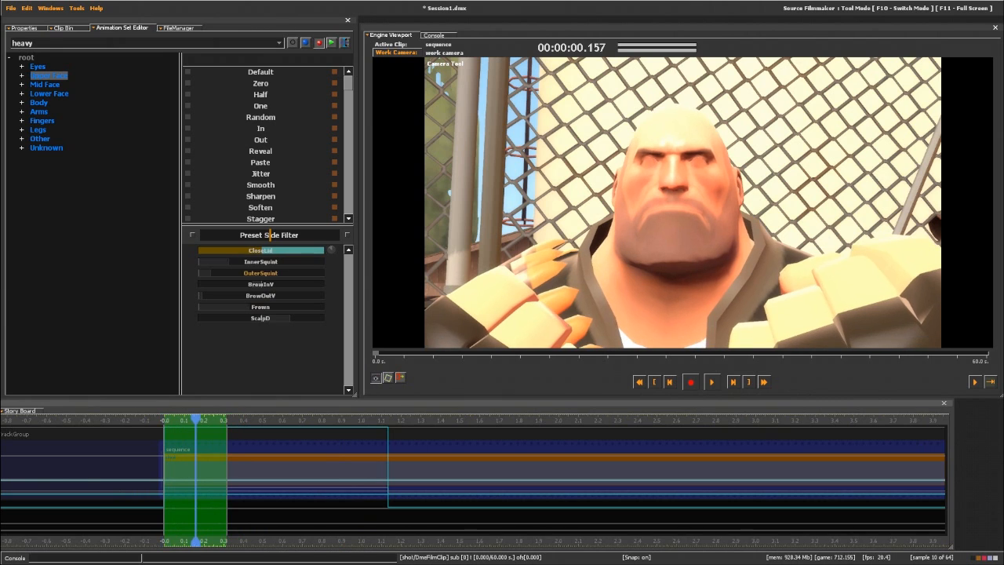
drag(270, 250, 220, 250)
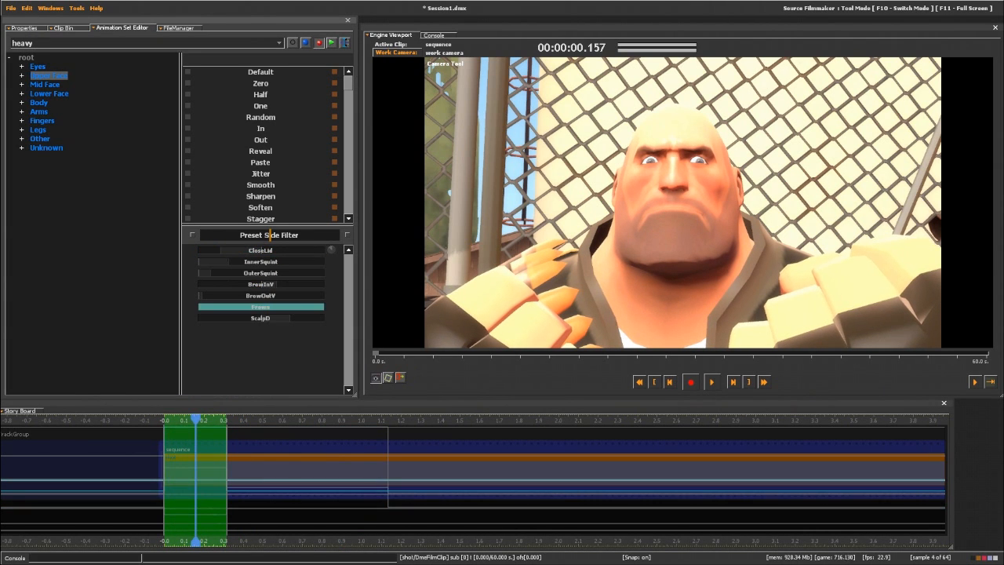
key(space)
key(space)
key(F2)
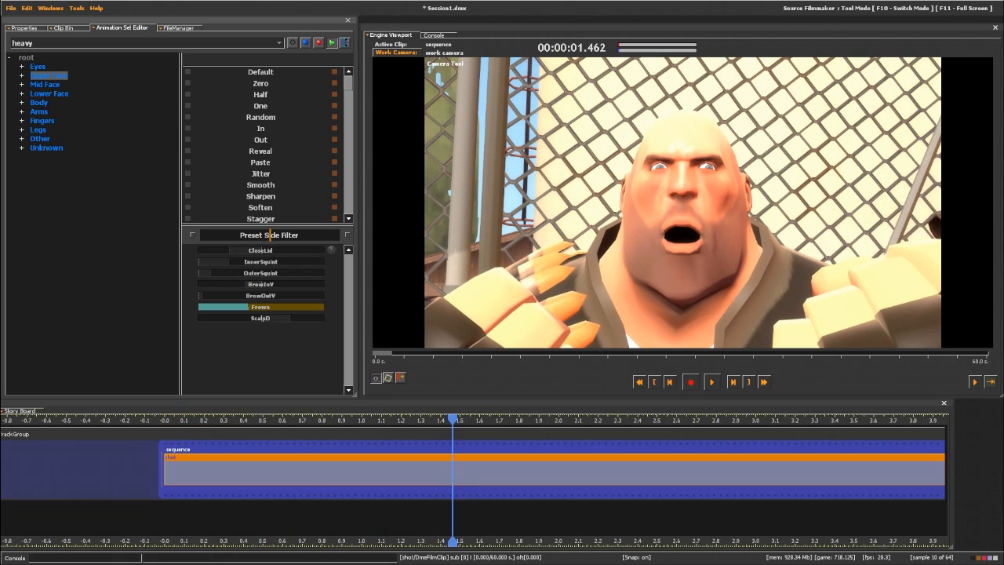
- From about 1.25 to 2.3 s, open the eyes fully with CloseLid, set Frown to full and raise BrowInV slightly
key(F3)
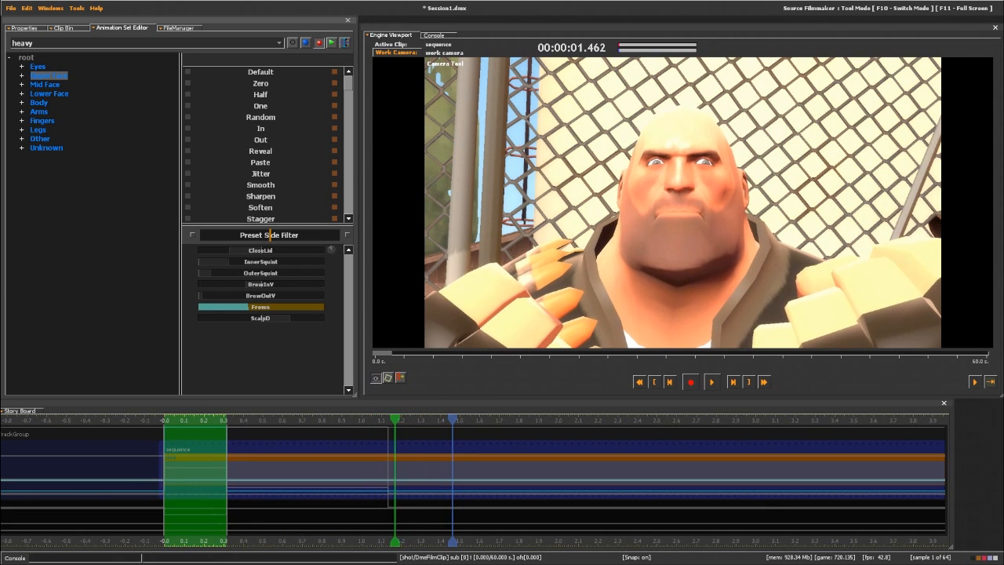
shift+drag(408, 480, 613, 480)
click(260, 250)
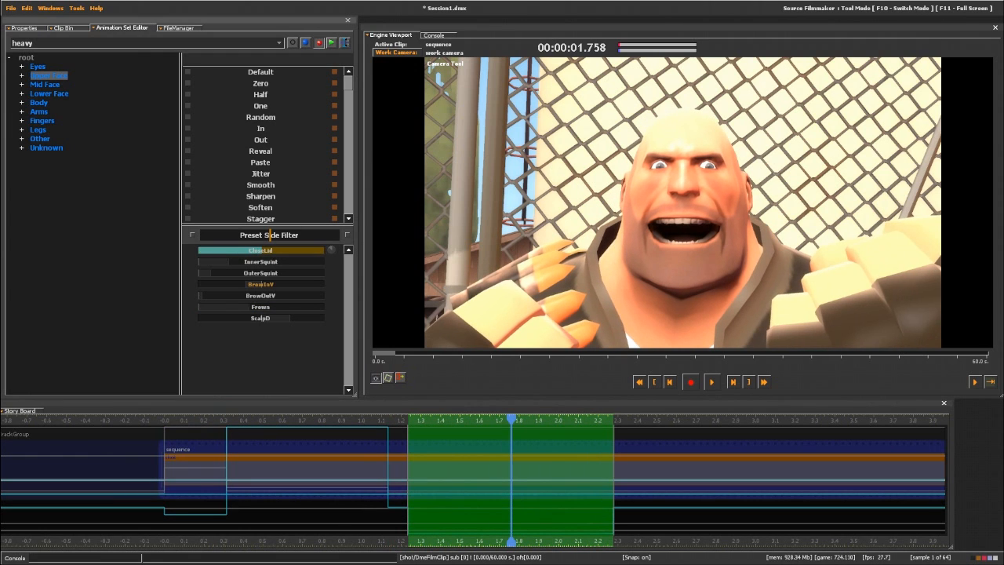
drag(261, 307, 335, 306)
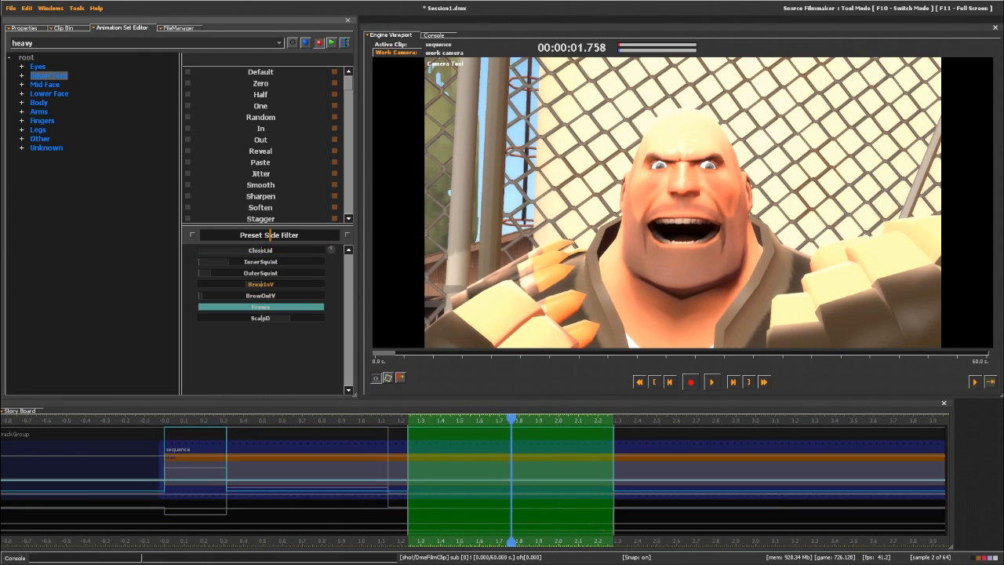
drag(260, 285, 279, 285)
key(space)
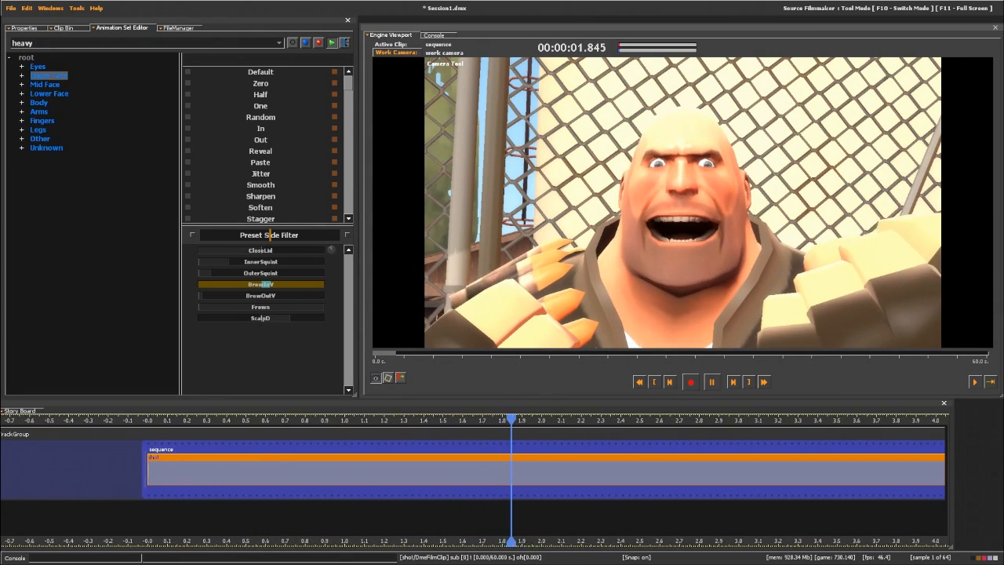
- Smooth the upper face animation from about 0.1 to 2.6 s and play the line from the start
key(space)
key(F3)
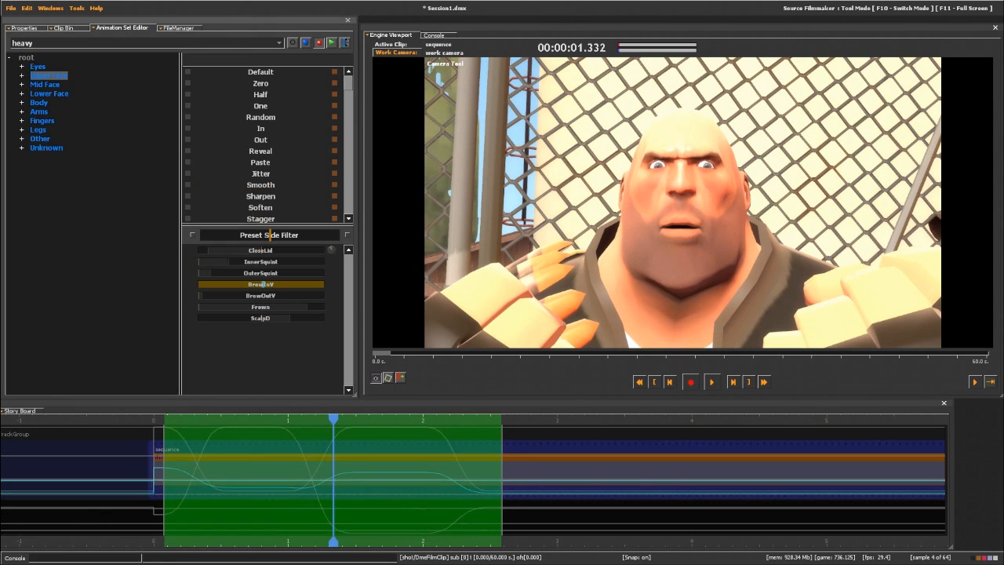
key(F2)
click(639, 382)
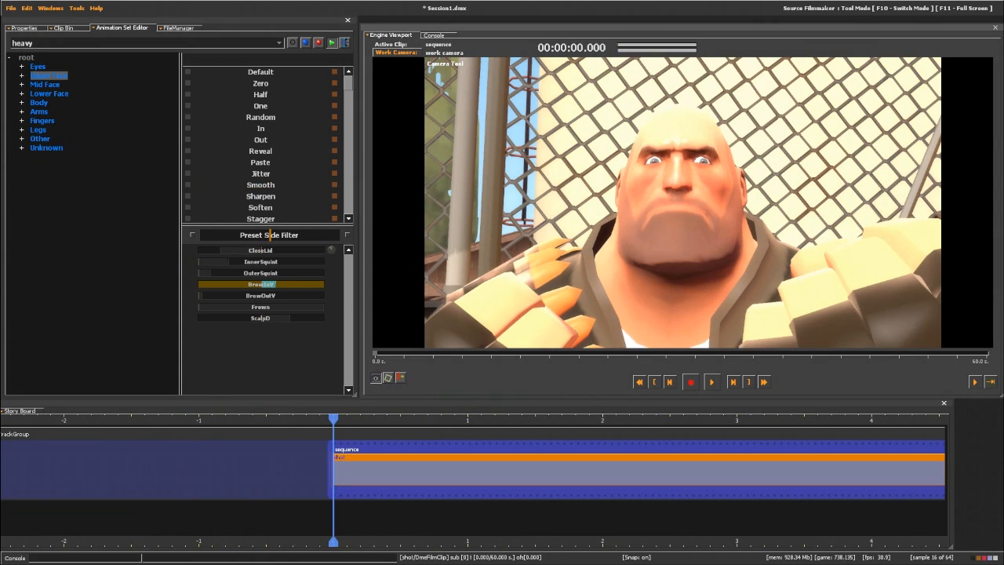
key(space)
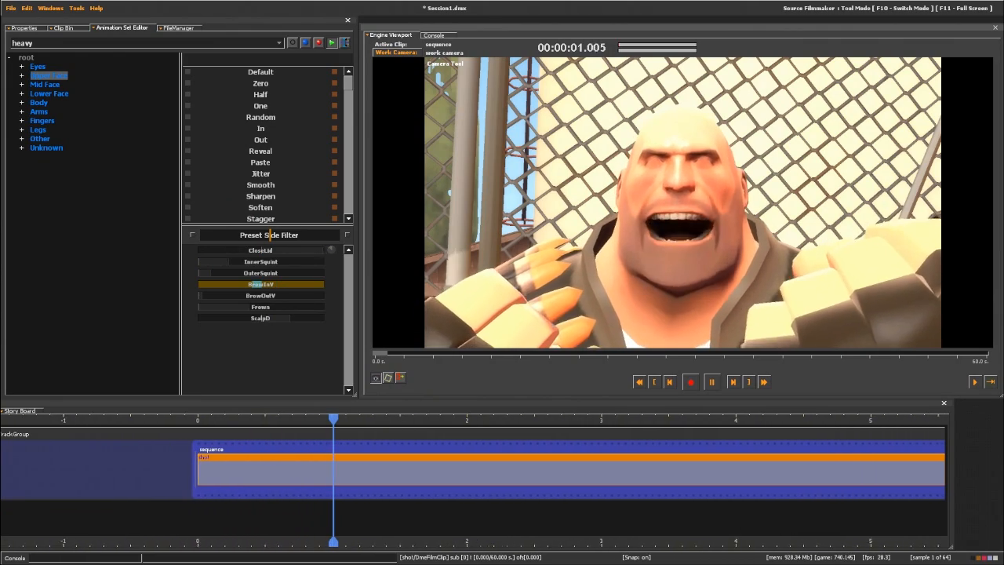
key(space)
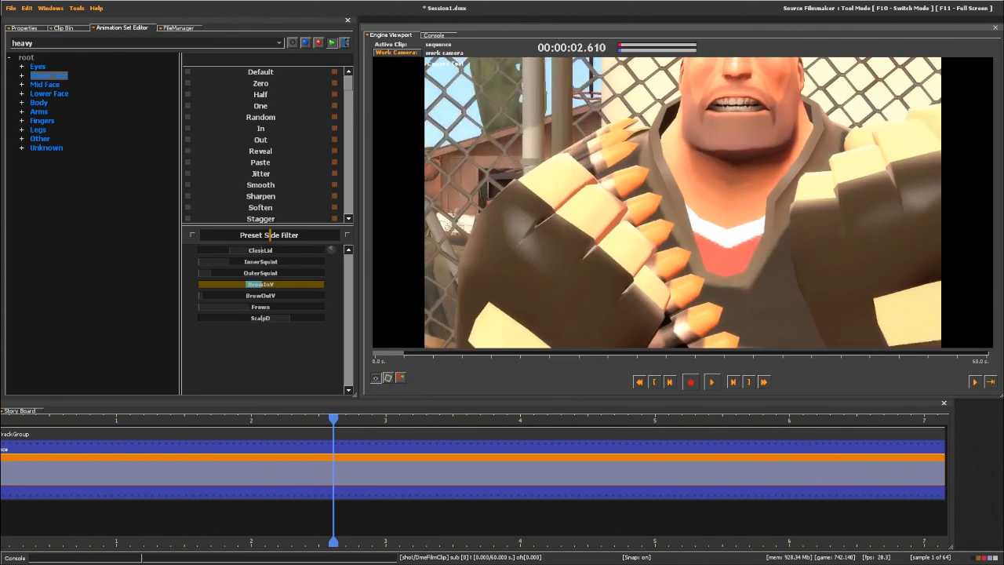
- Select the time range from 0 to about 7 s with the Heavy's upper body in view and set the playhead near 3.5 s
key(w)
key(s)
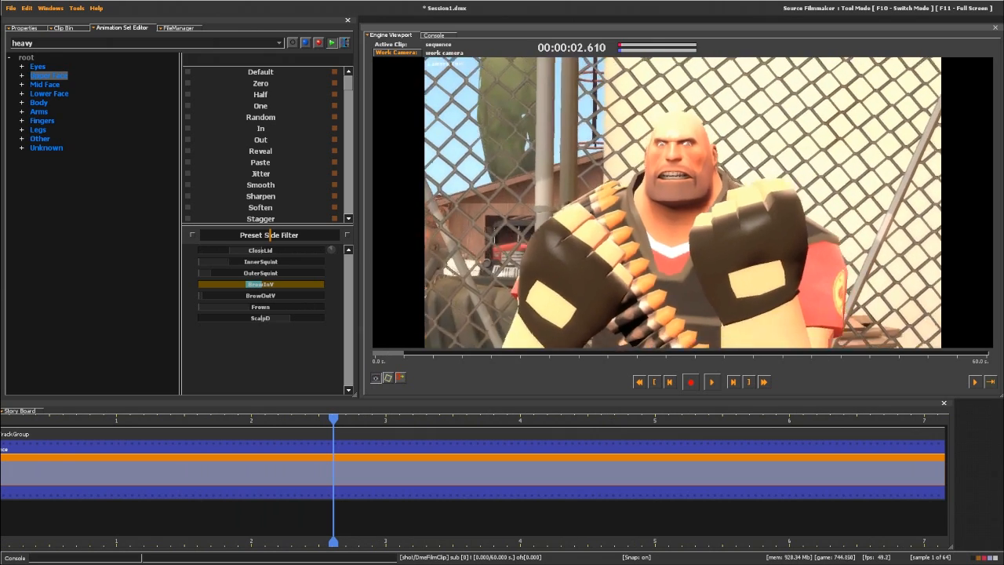
key(F3)
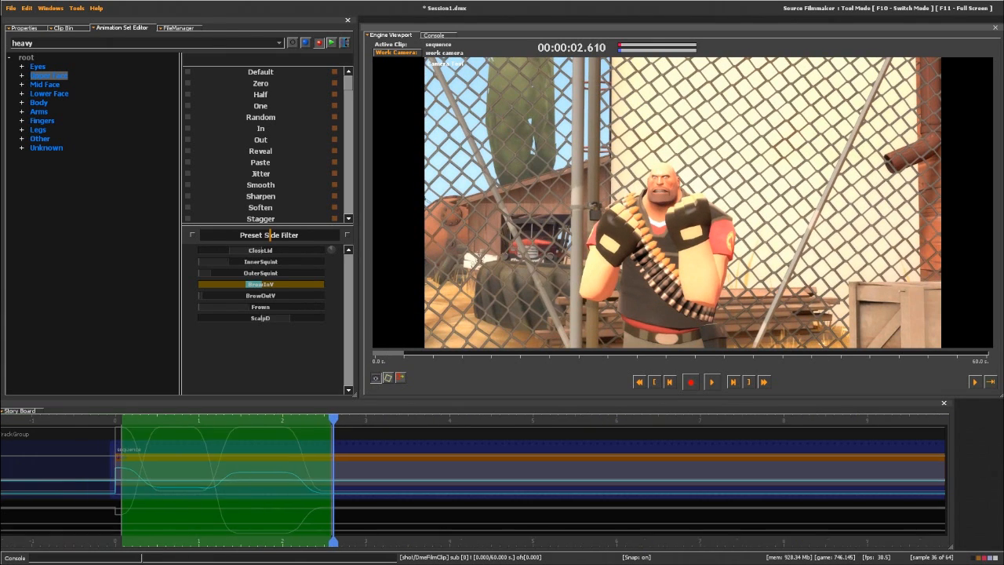
key(F4)
drag(173, 510, 609, 510)
click(390, 514)
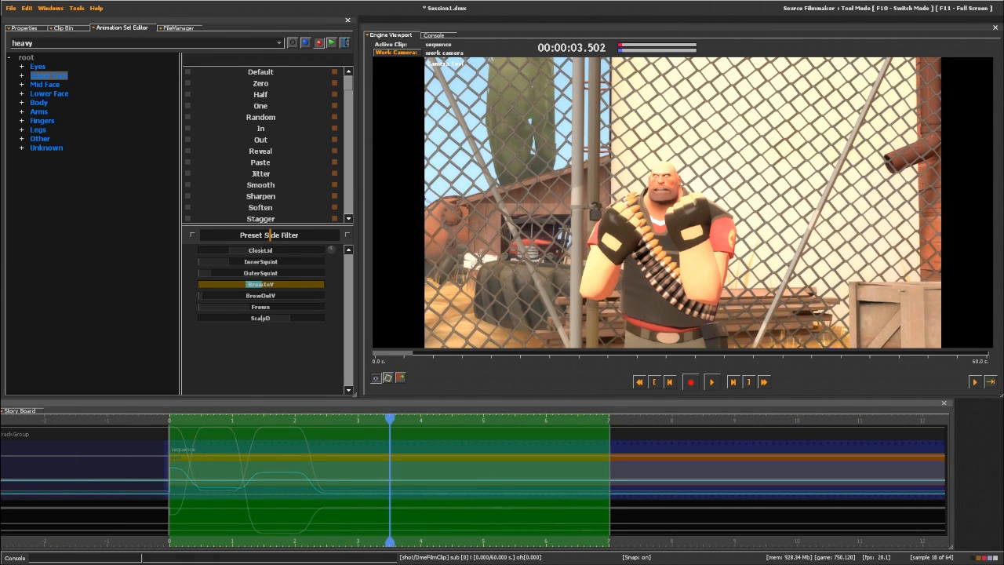
- Lower the Heavy's right arm to his side by rotating bip_upperArm_R and bip_lowerArm_R
click(38, 112)
click(260, 261)
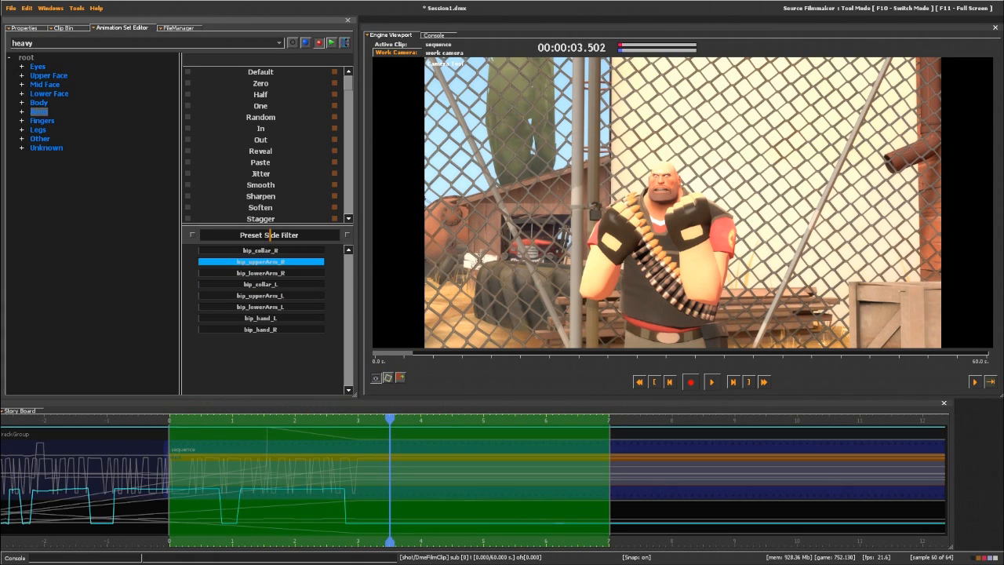
key(F2)
key(F4)
click(401, 378)
drag(552, 228, 560, 284)
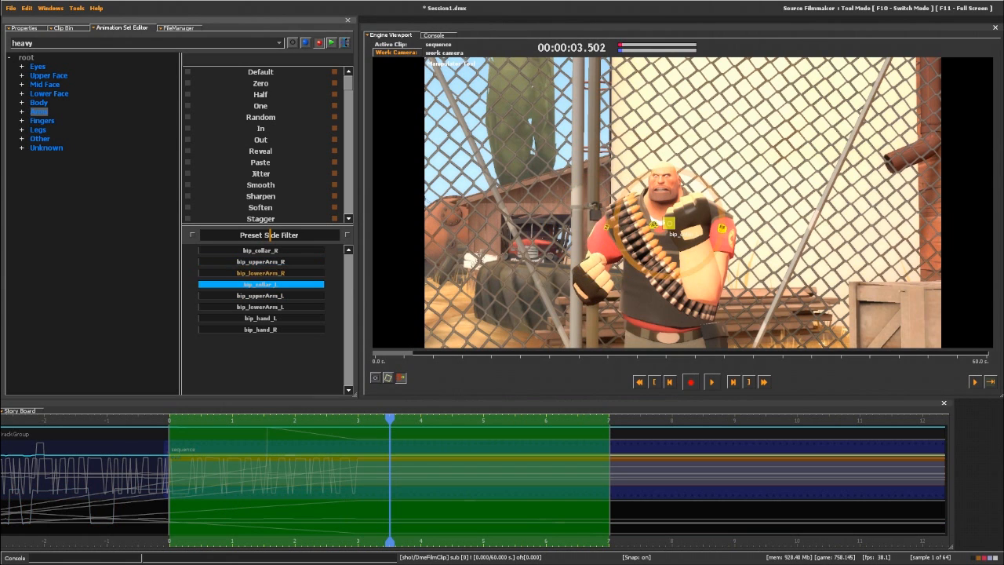
click(261, 273)
drag(604, 259, 582, 336)
- Lower the left arm by rotating bip_upperArm_L and bip_lowerArm_L, and play the shot with a closer view of the face
click(260, 296)
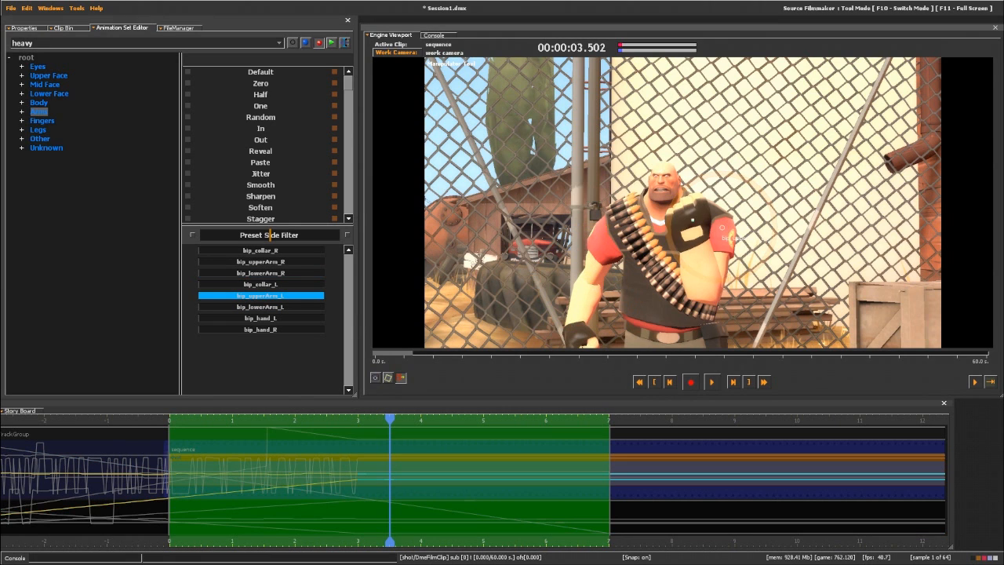
drag(720, 227, 736, 310)
click(260, 306)
key(F2)
drag(683, 203, 668, 196)
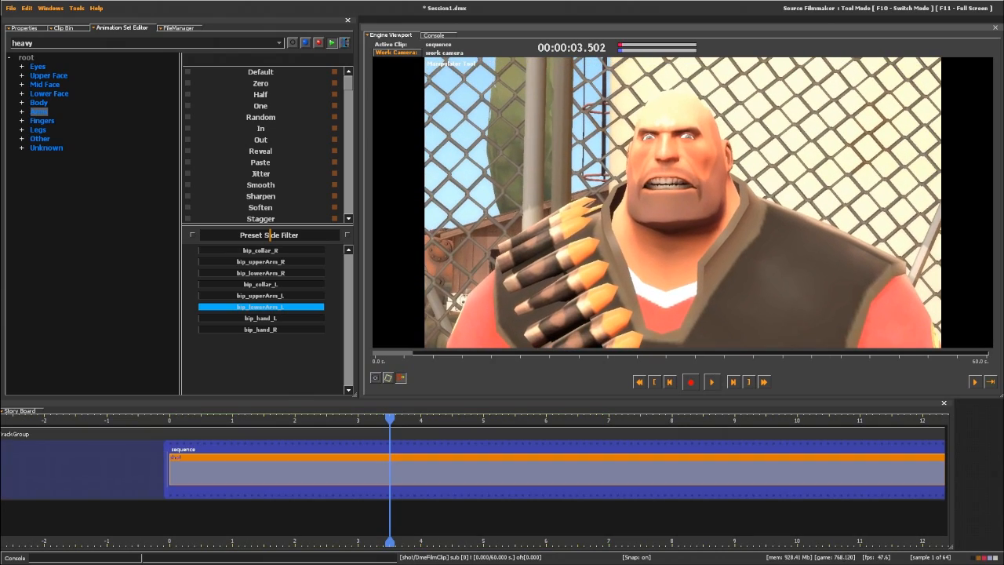
key(Up)
key(space)
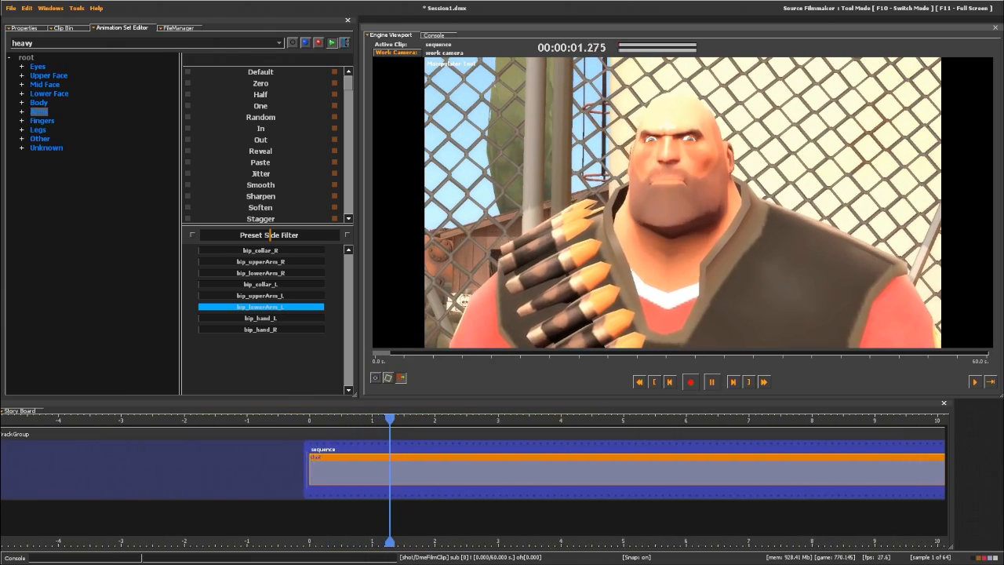
- Lean the Heavy's torso back between about 0.5 and 0.9 s by rotating bip_spine_1, and play the shot
key(F2)
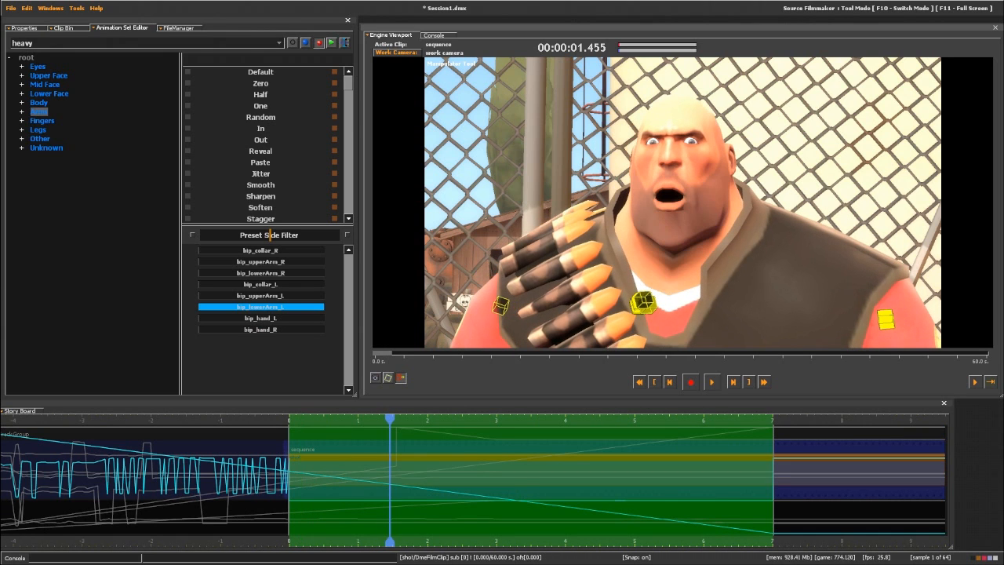
click(38, 102)
click(260, 295)
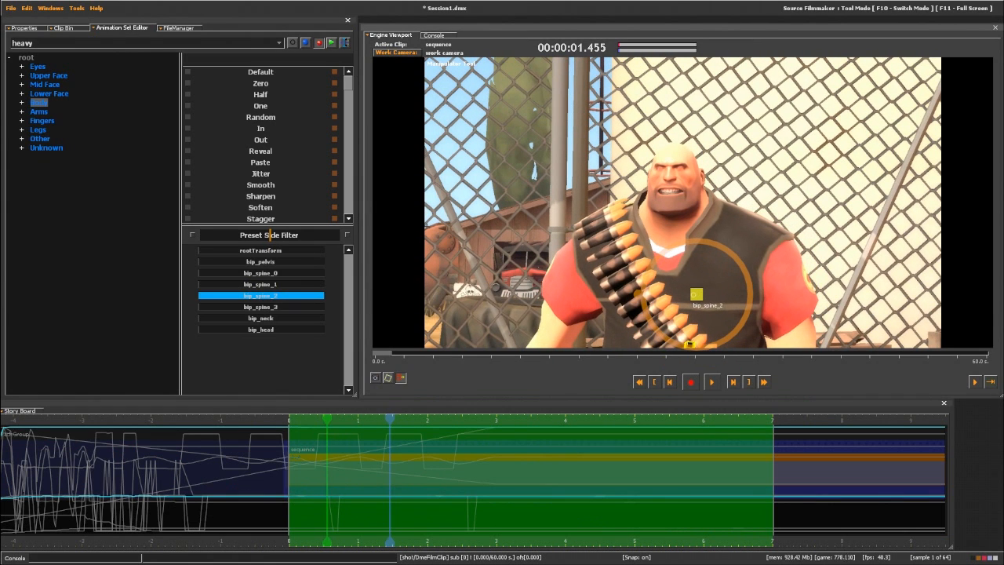
mouse_move(347, 419)
mouse_down()
mouse_move(374, 419)
mouse_move(335, 419)
mouse_up()
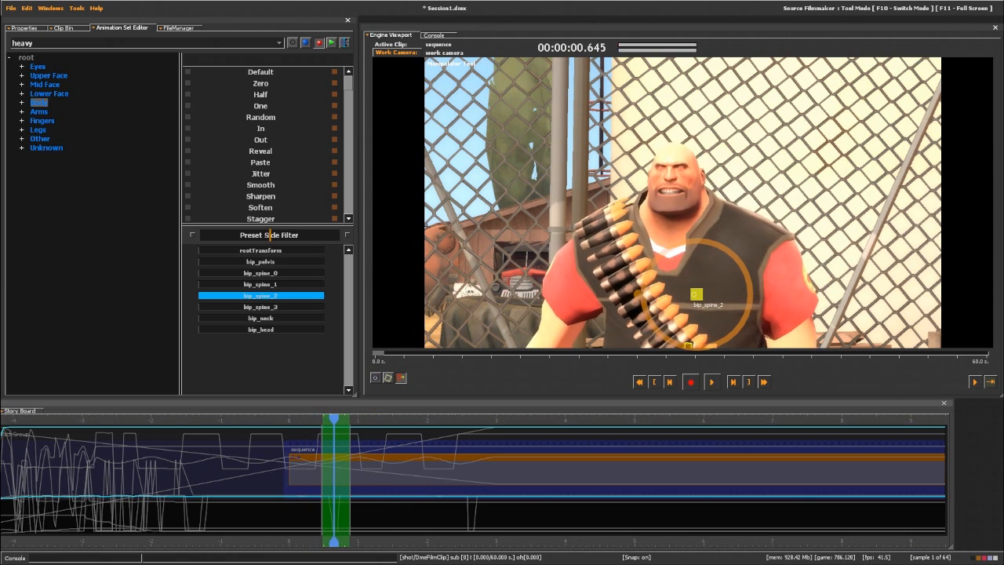
click(260, 285)
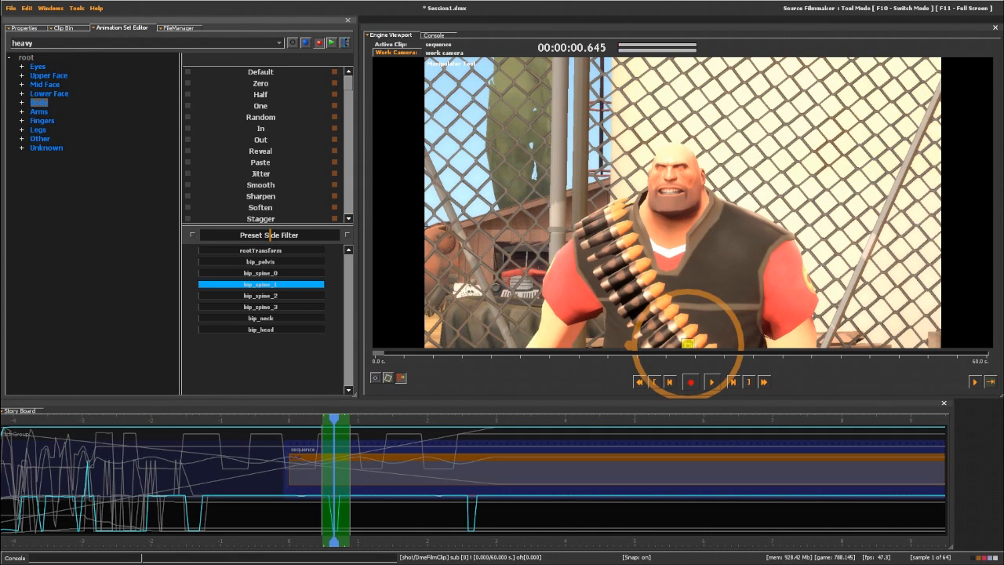
drag(688, 344, 687, 345)
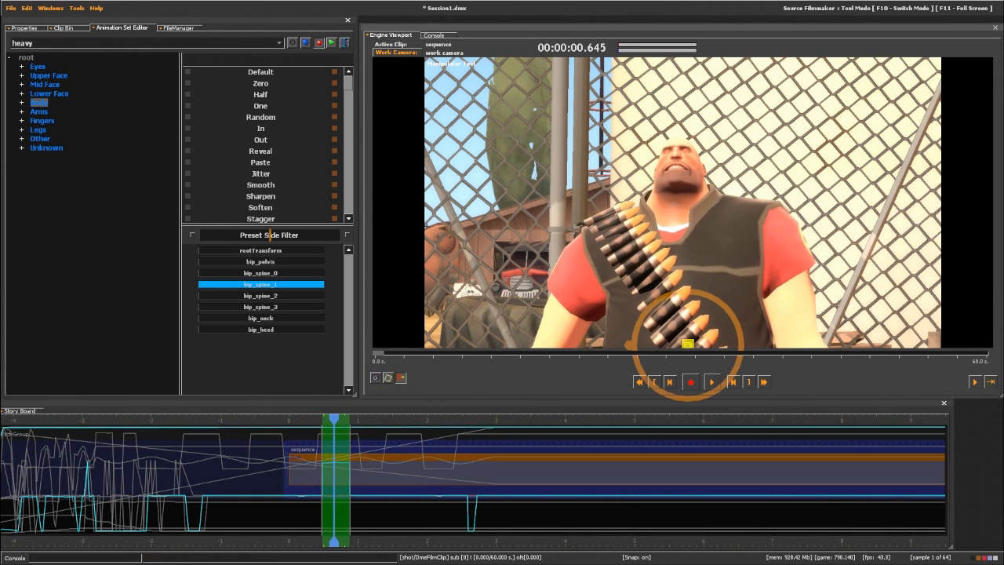
key(space)
key(space)
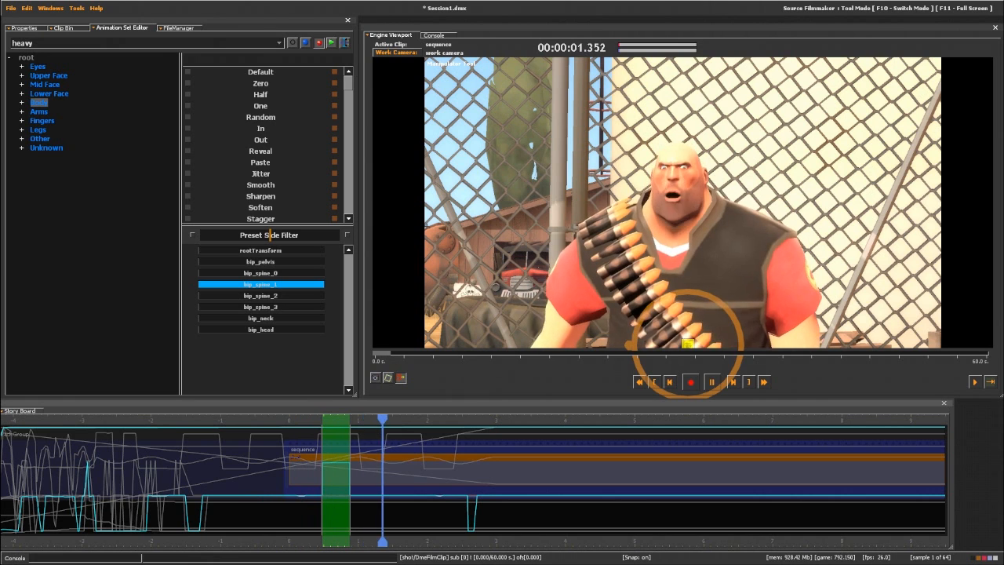
- Lean the torso forward between about 1.3 and 1.9 s by rotating bip_spine_1, and play the motion
key(space)
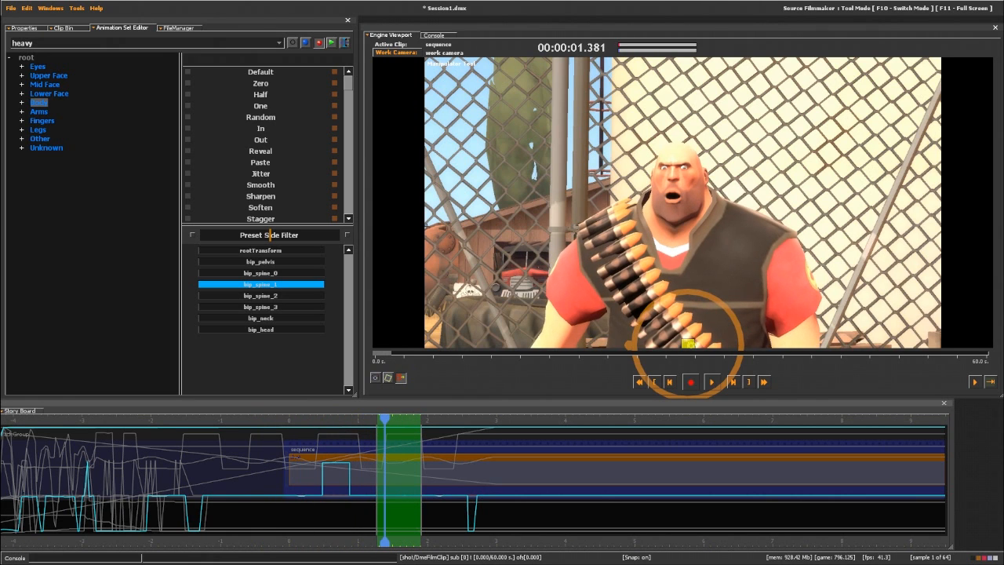
drag(687, 343, 679, 318)
key(space)
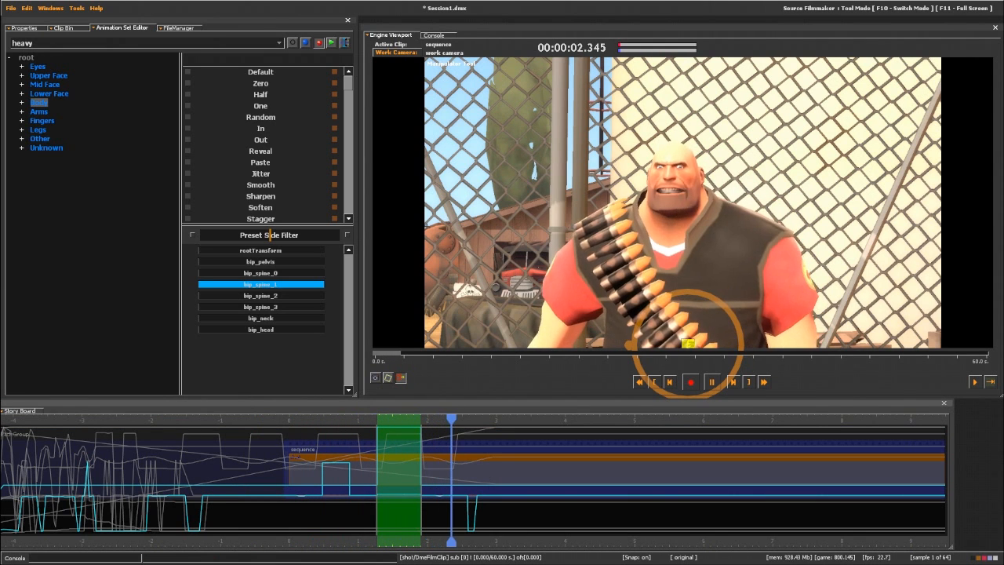
key(space)
key(Escape)
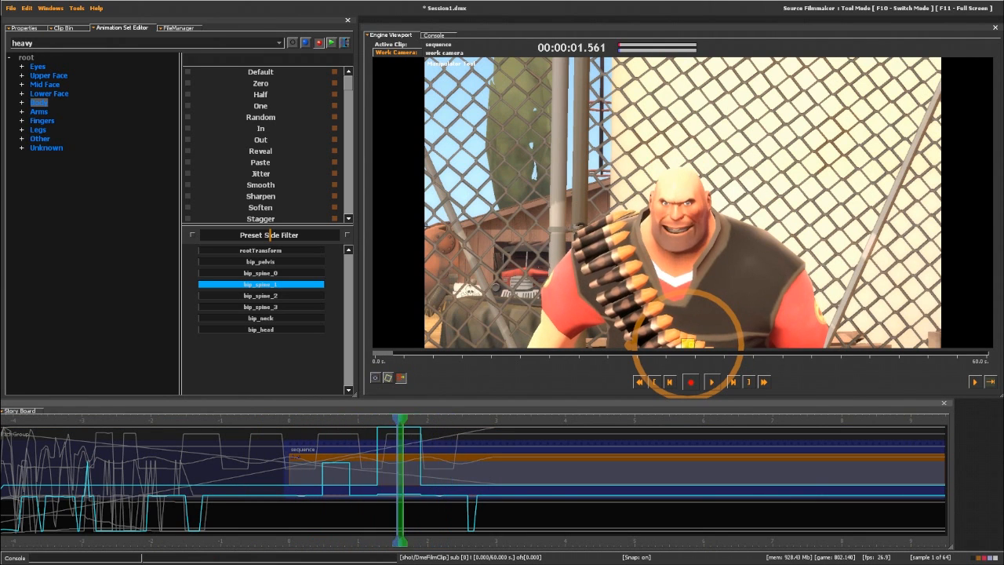
- Raise the upper torso between about 1.55 and 1.75 s by rotating bip_spine_2, and play on from there
click(260, 296)
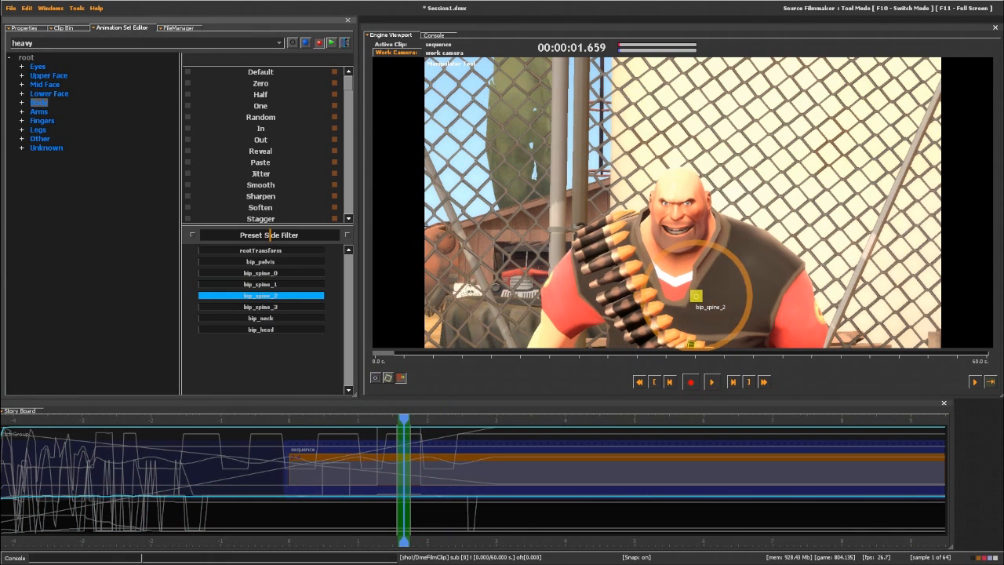
drag(696, 297, 688, 269)
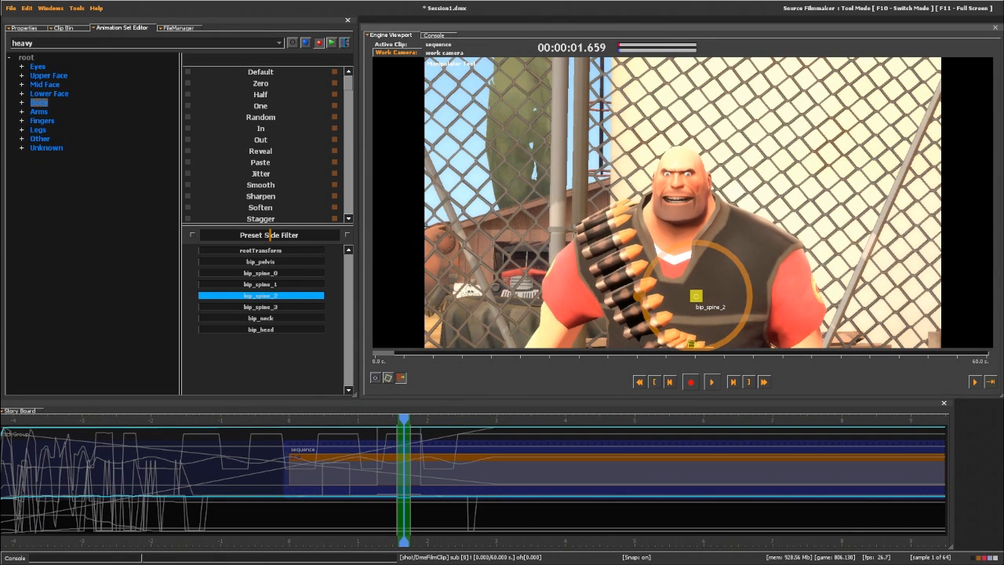
key(space)
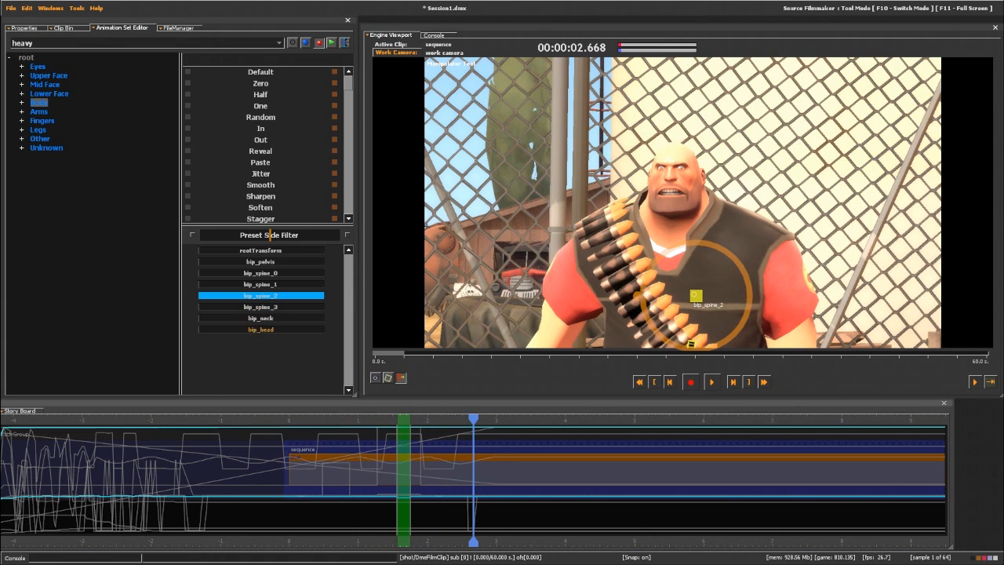
- Rotate bip_head between about 0.15 and 0.55 s and play the head movement
click(261, 330)
drag(299, 480, 326, 480)
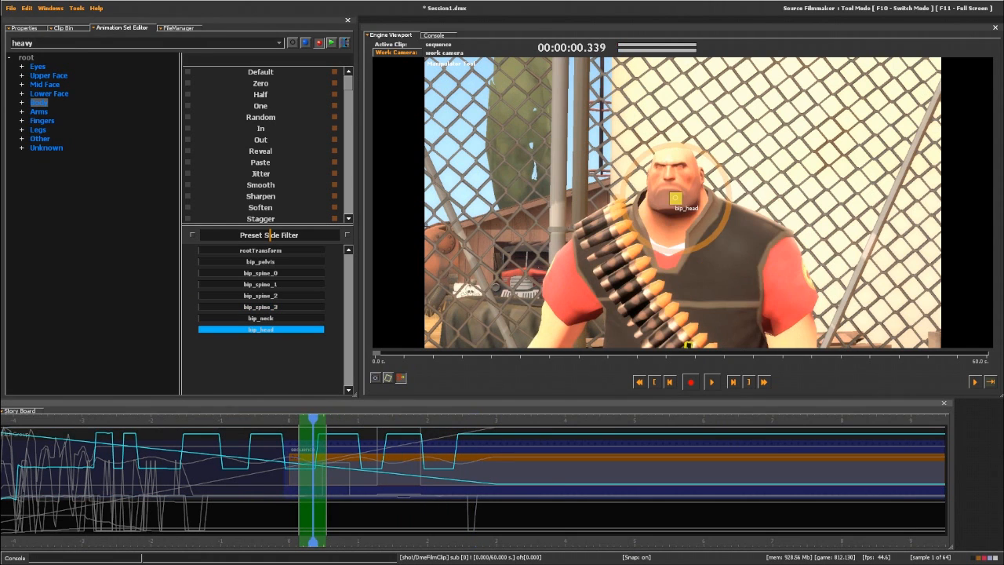
mouse_move(675, 198)
mouse_down()
mouse_move(668, 205)
mouse_move(676, 198)
mouse_up()
key(space)
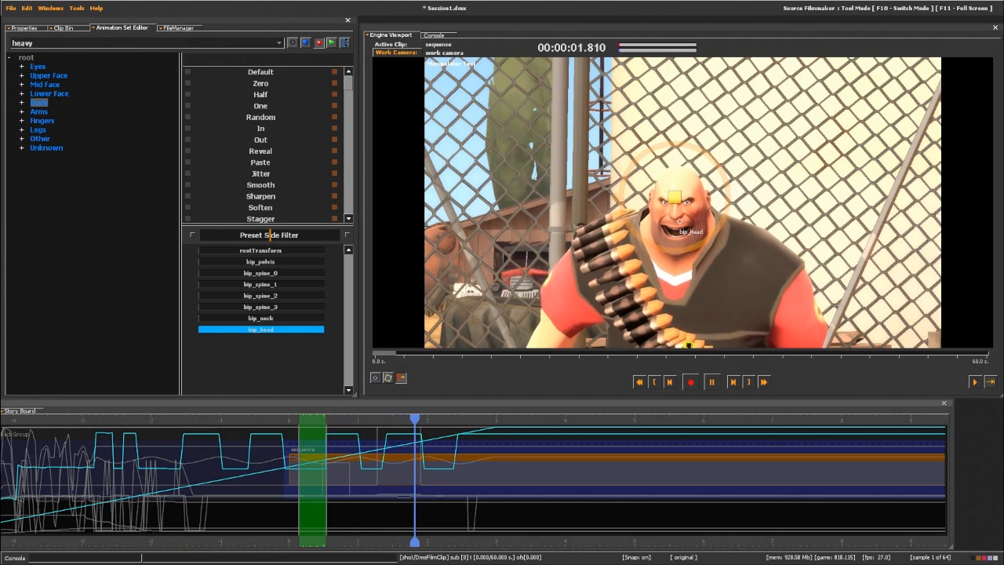
key(space)
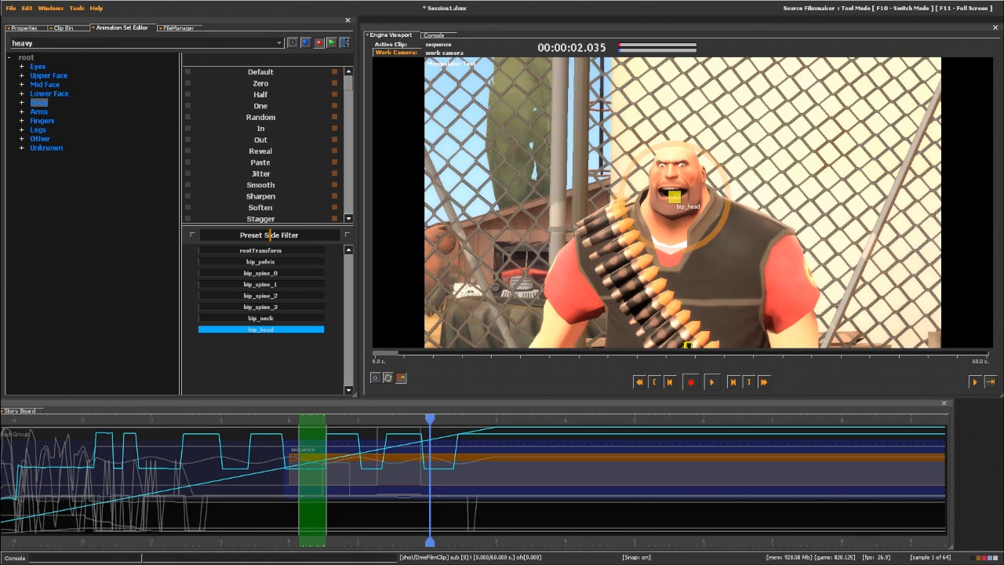
- Tilt bip_head up between about 1.5 and 1.8 s and play the shot from the start with a closer view
drag(430, 420, 403, 419)
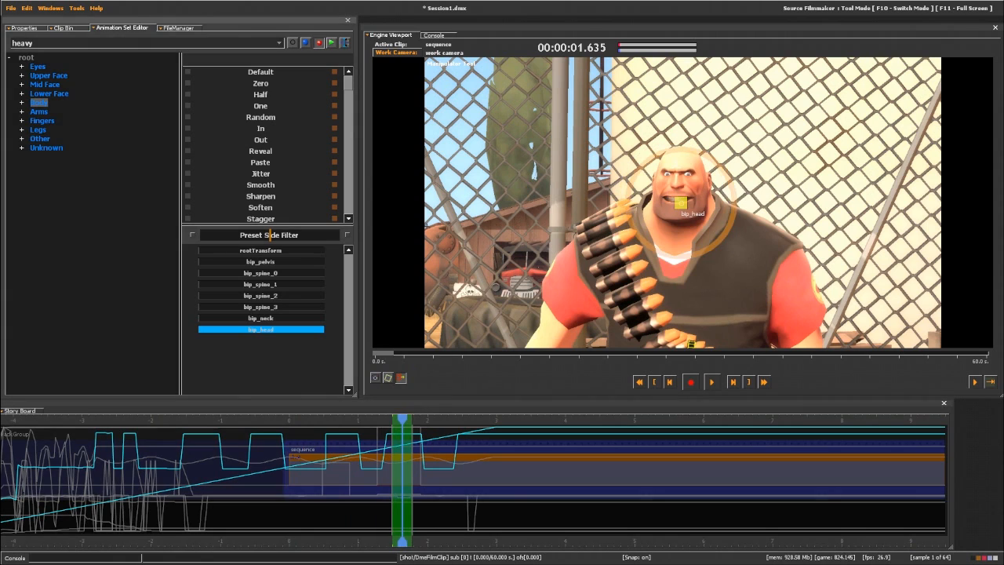
drag(681, 203, 681, 176)
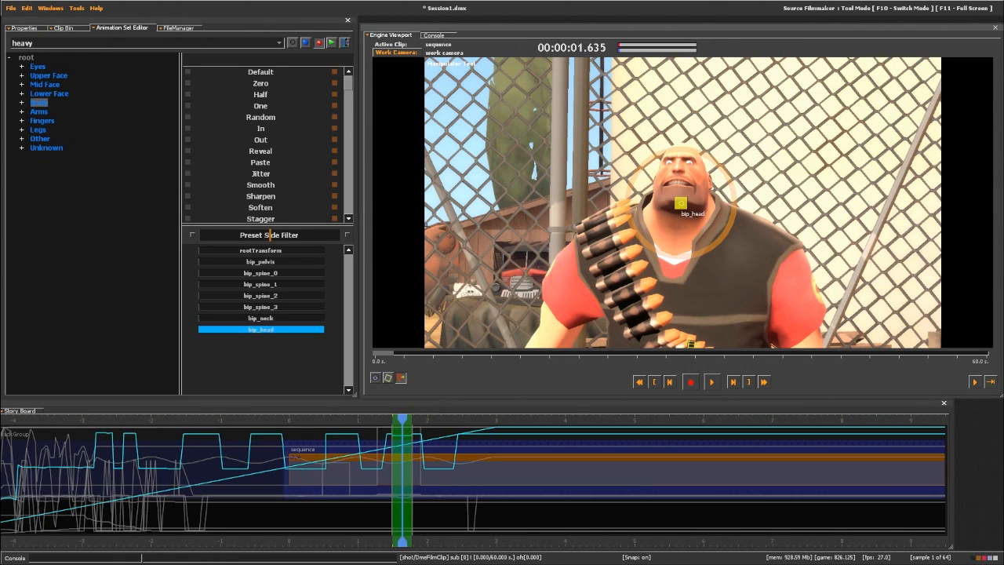
key(F2)
key(Home)
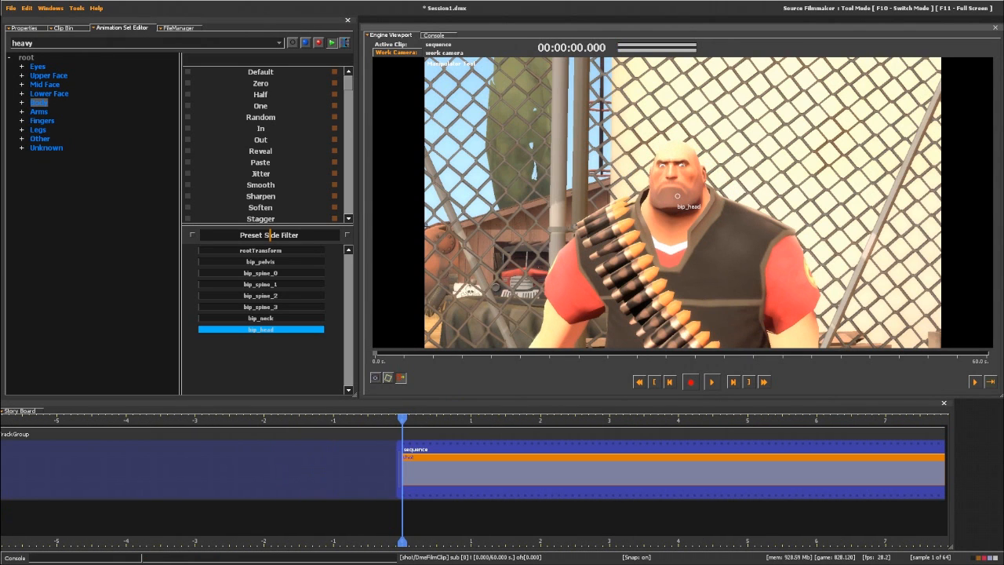
key(w)
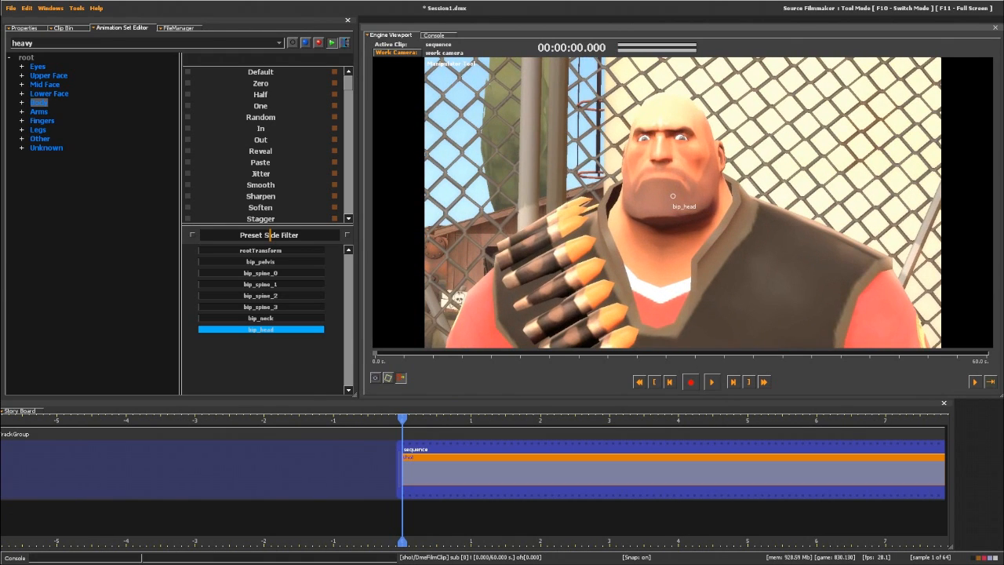
key(space)
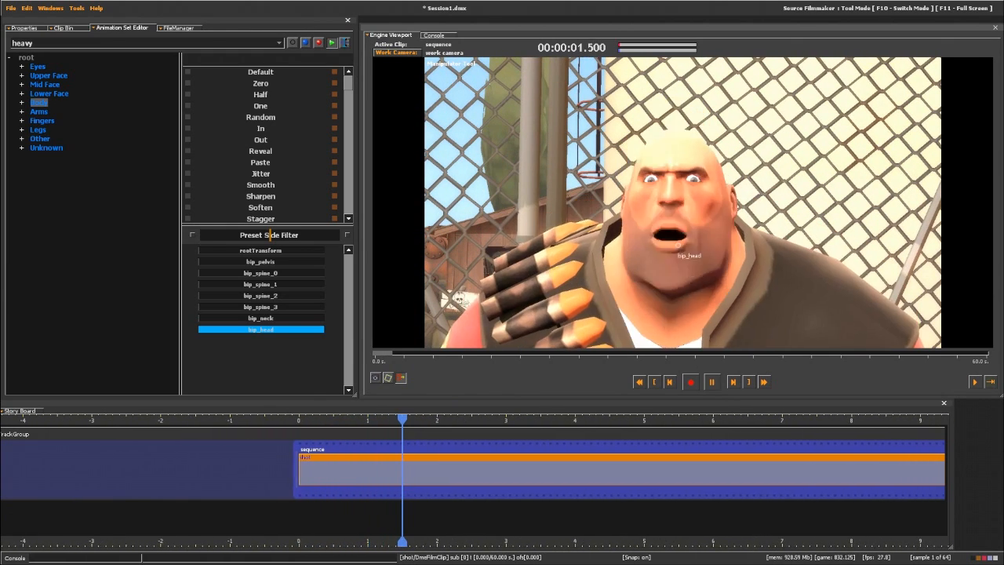
key(space)
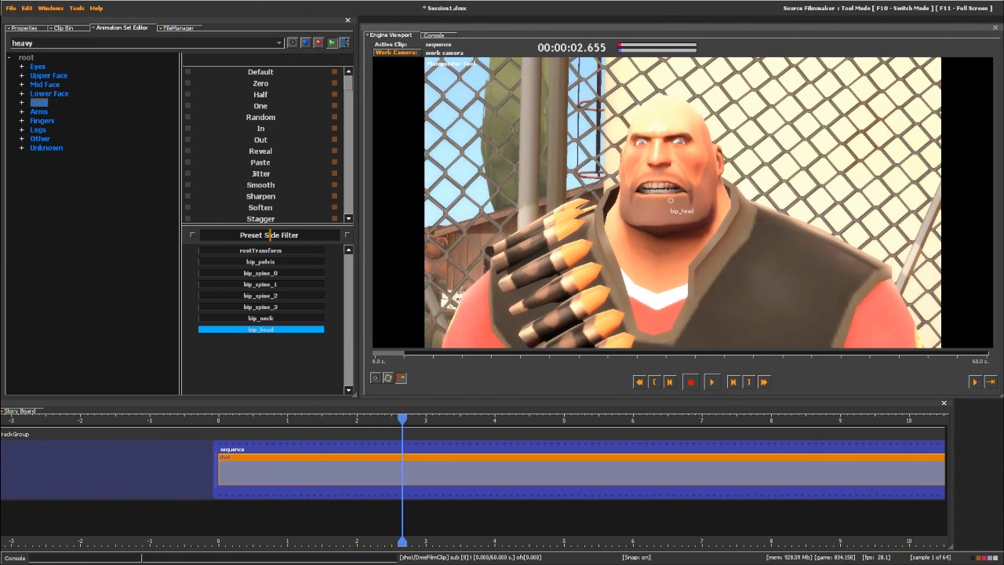
- Smooth the body animation from 0 to about 3.2 s and play the shot
key(F3)
drag(403, 419, 220, 420)
shift+drag(220, 479, 440, 478)
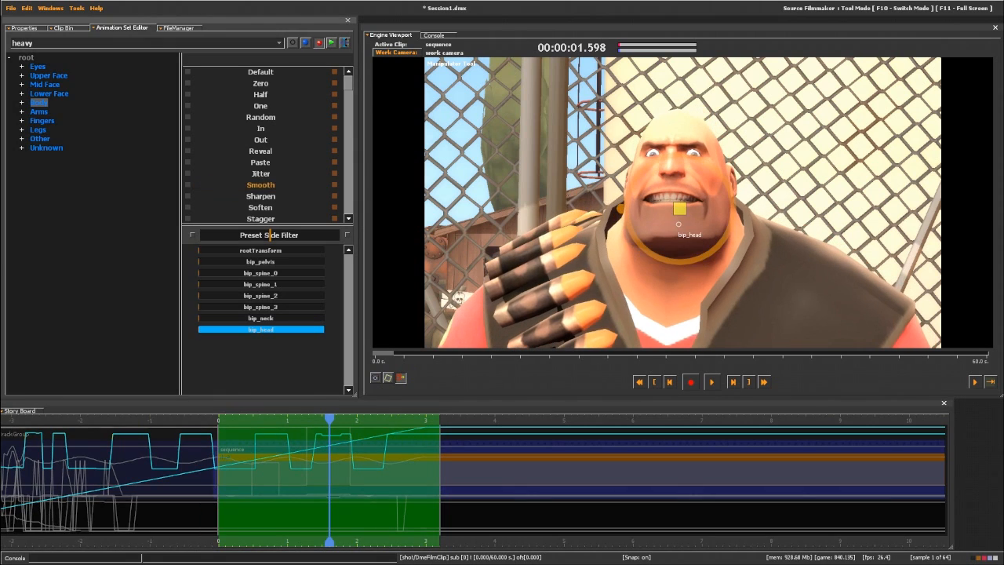
drag(201, 185, 328, 185)
key(F2)
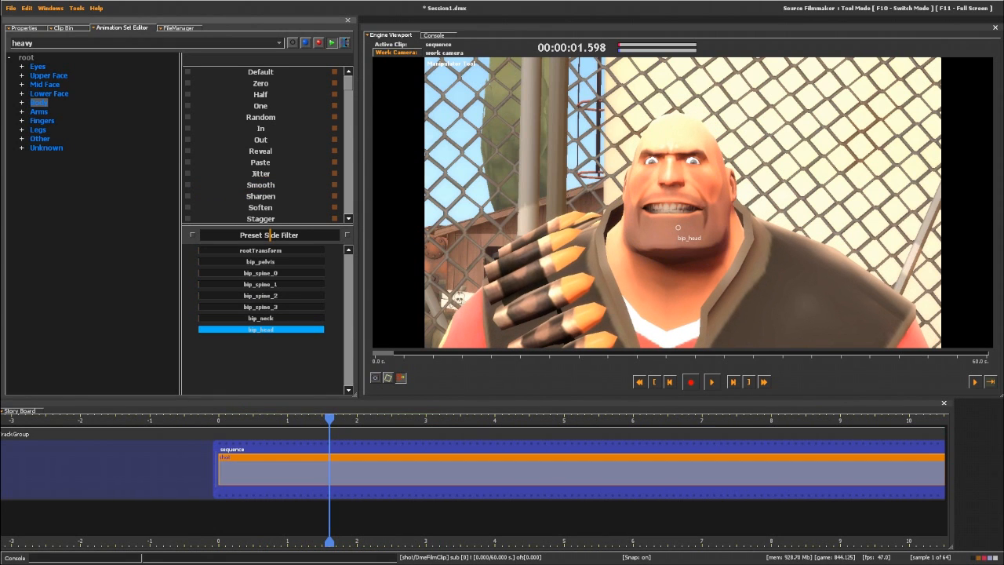
key(space)
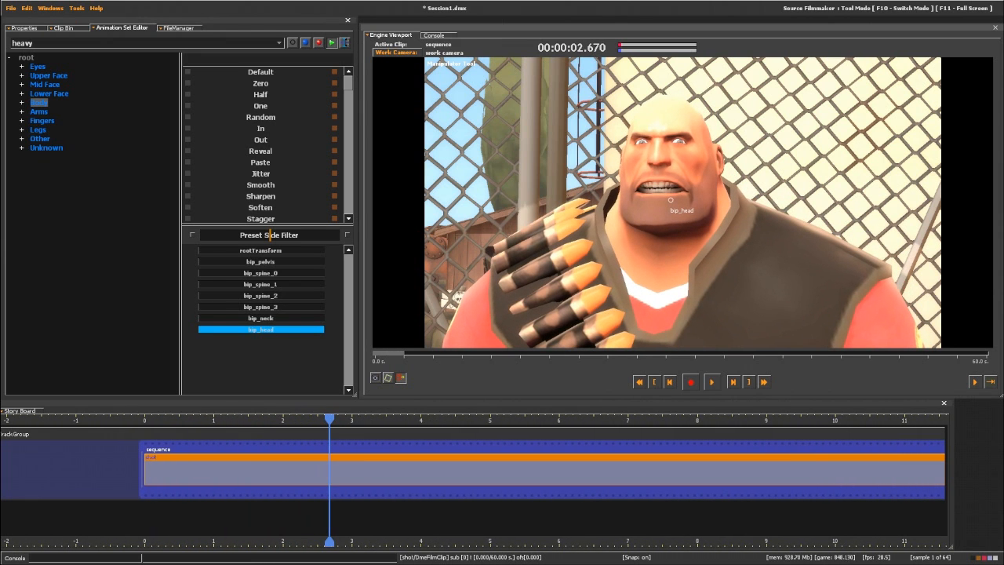
- Trim the end of the shot to 3 s and play its ending
scroll(474, 477, down, 5)
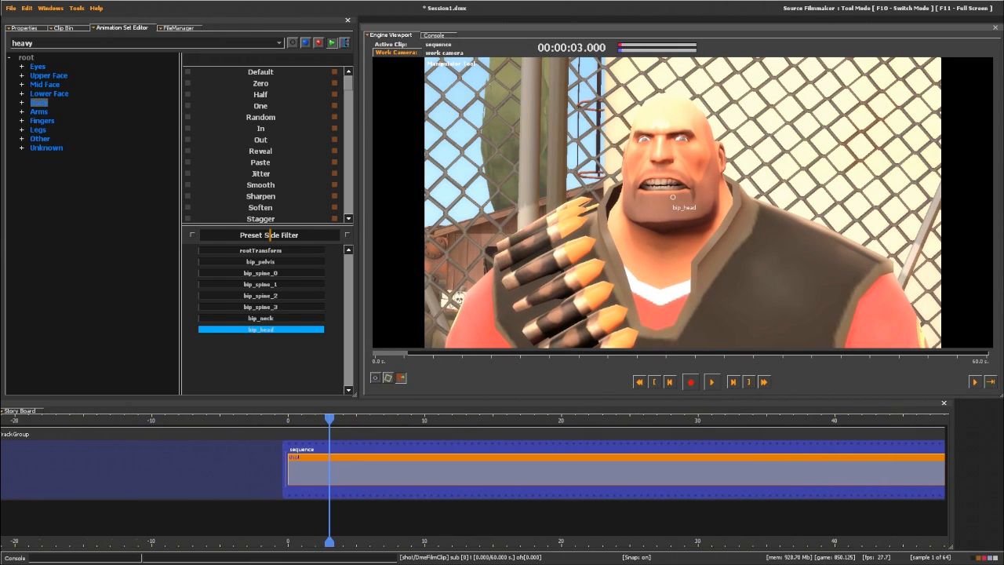
scroll(474, 471, down, 2)
drag(861, 471, 329, 470)
key(space)
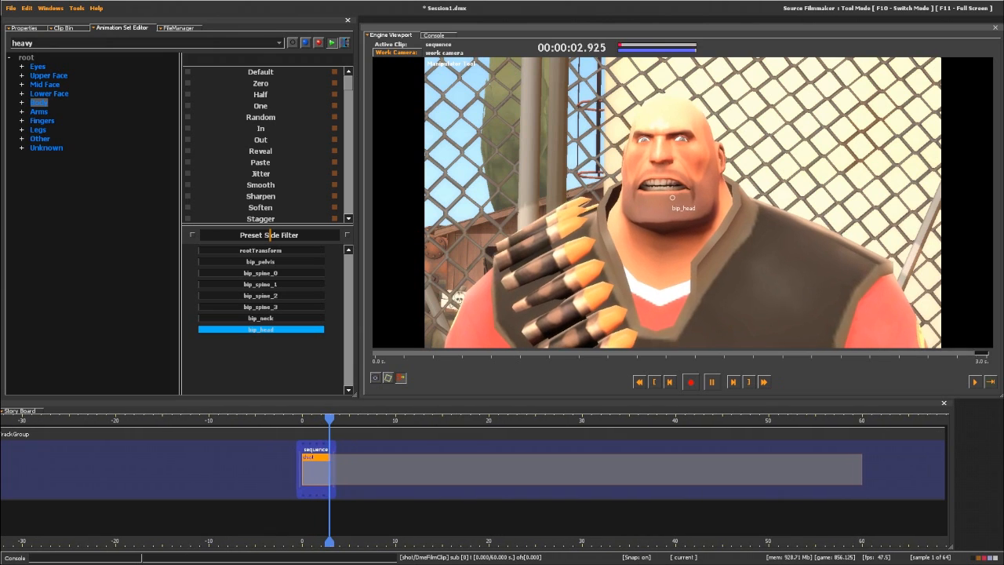
- Return to the start of the shot and set a new camera for it from the current view
key(Home)
scroll(475, 470, up, 5)
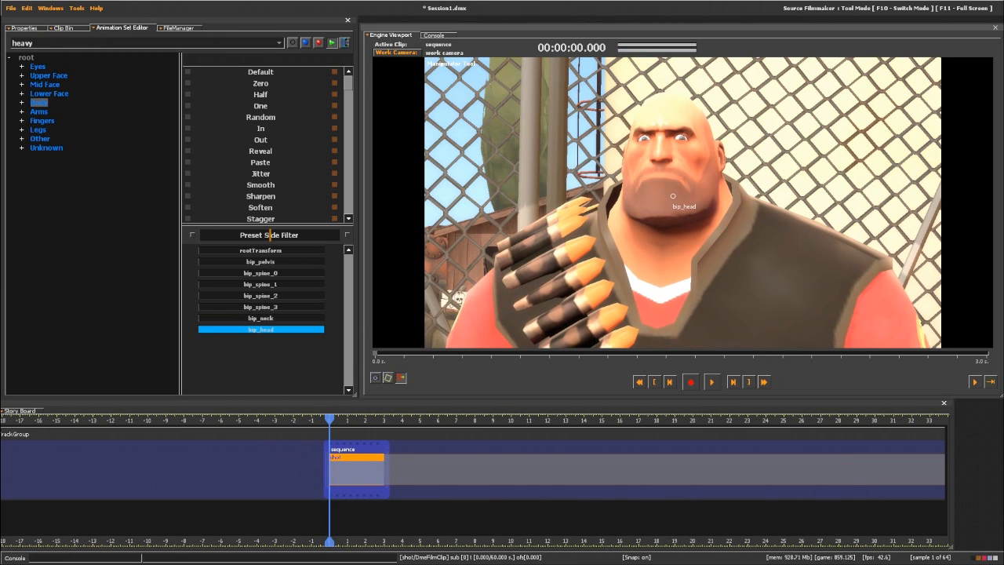
drag(683, 203, 682, 182)
right_click(354, 471)
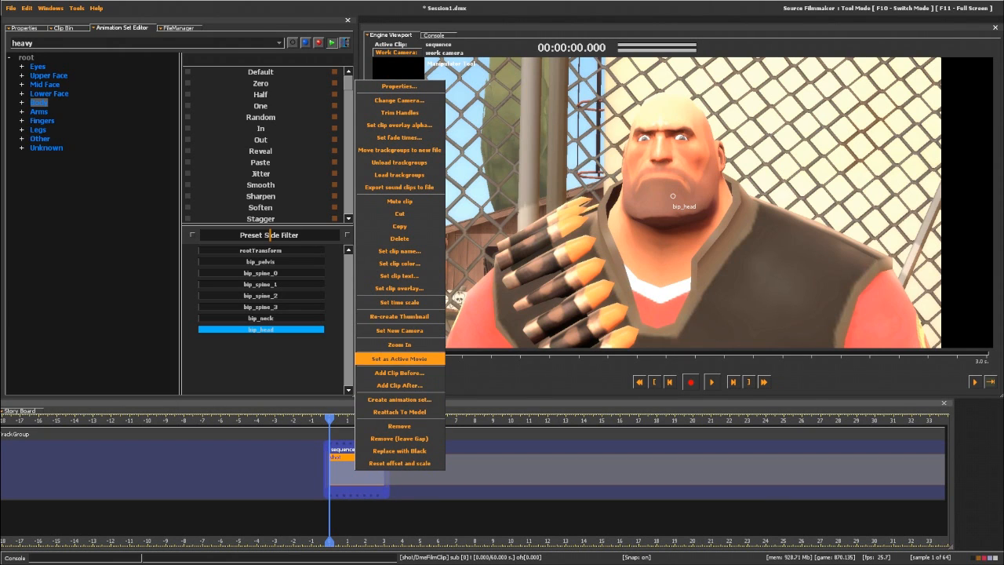
click(400, 330)
- Create an animation set for camera2 on the shot
right_click(354, 471)
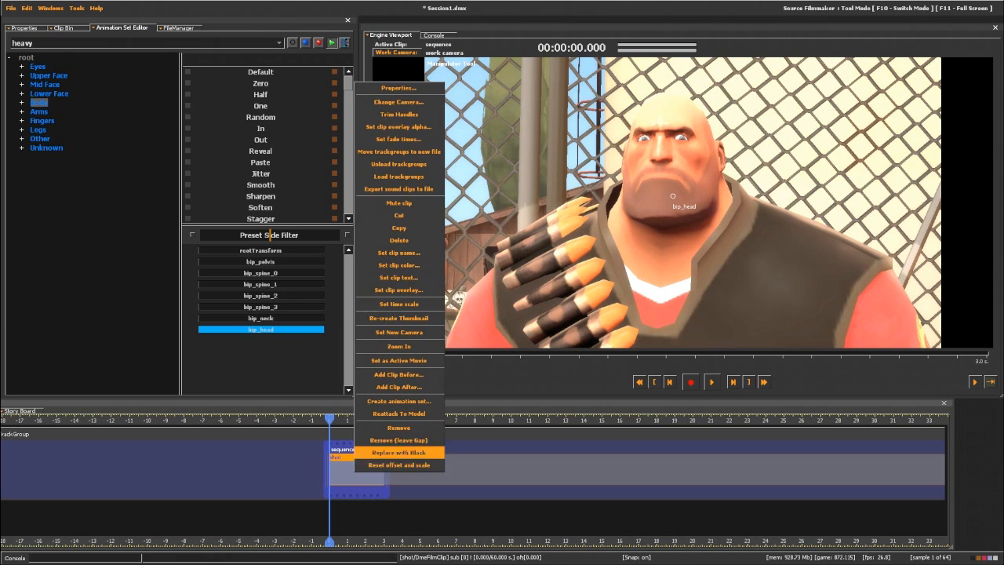
click(399, 400)
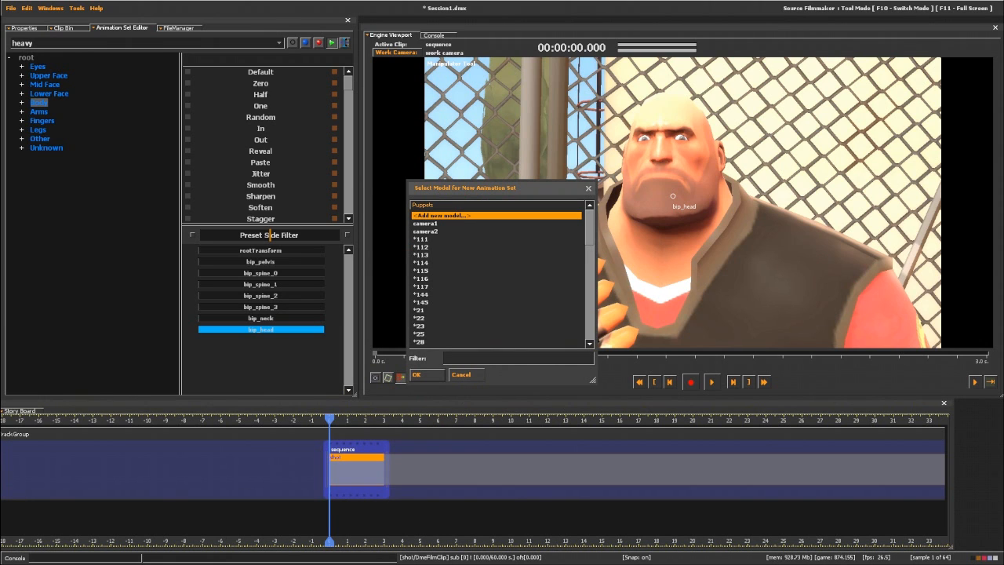
double_click(426, 232)
key(Return)
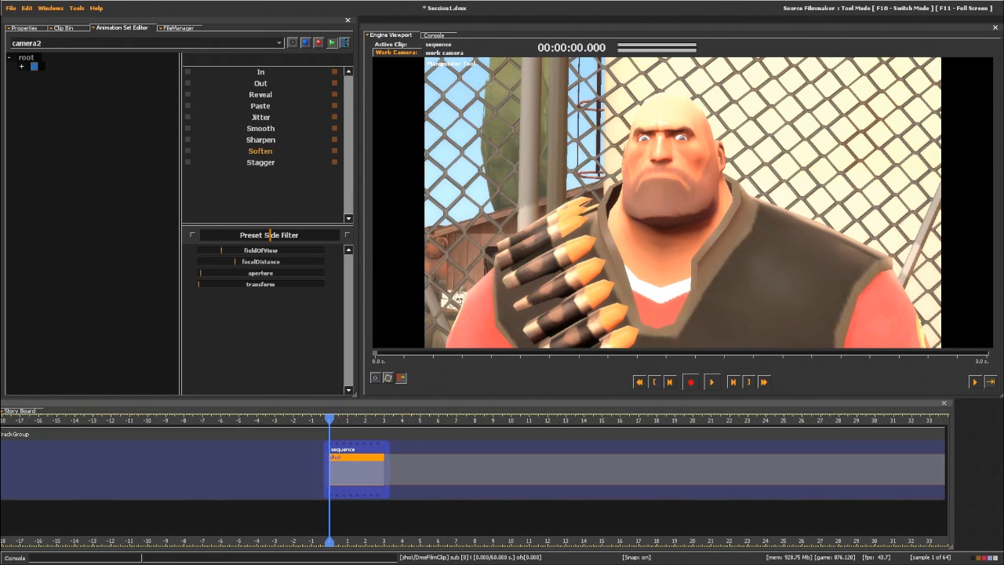
- Raise camera2's aperture to about two thirds of its range over the whole 0 to 3 s shot
key(F3)
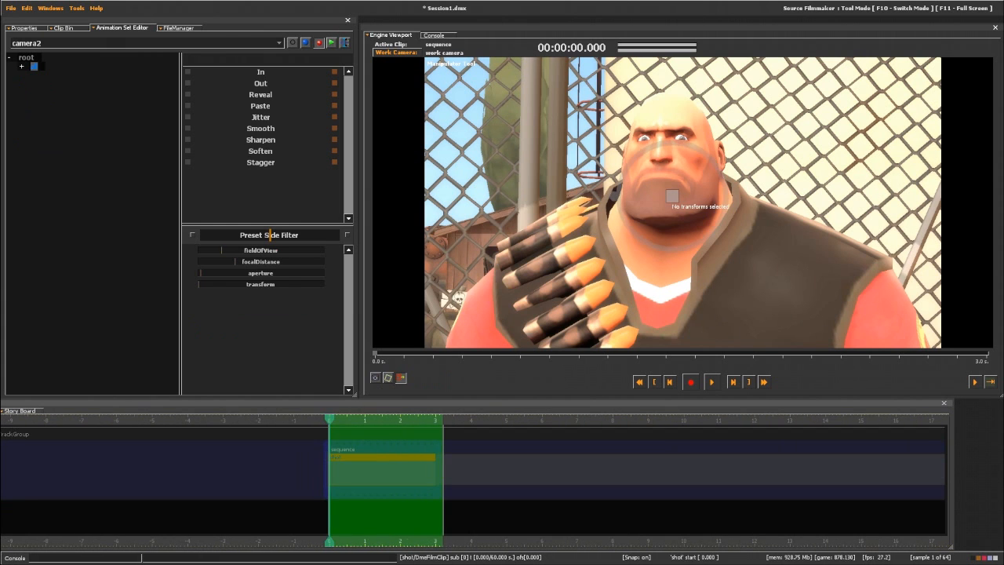
mouse_move(438, 478)
mouse_down()
mouse_move(364, 479)
mouse_move(433, 479)
mouse_up()
key(space)
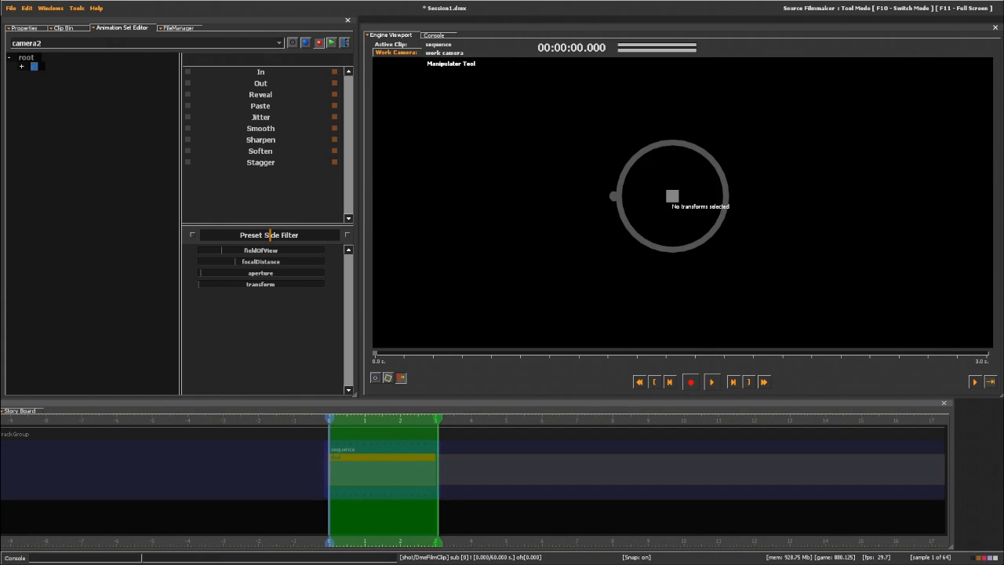
drag(202, 273, 285, 273)
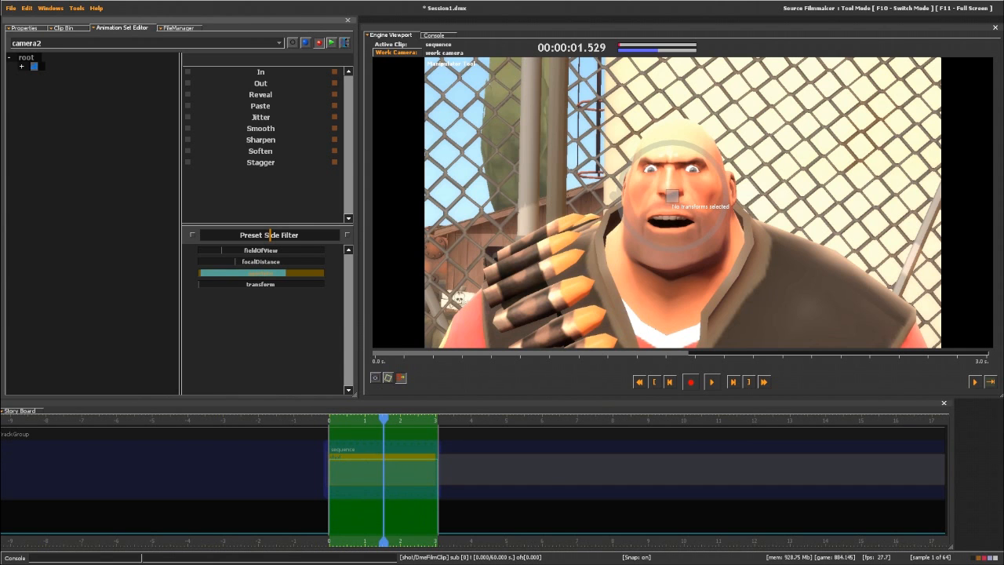
- Preview the shot in full screen and switch the viewport from the work camera to the active camera2
key(F11)
key(F11)
click(396, 52)
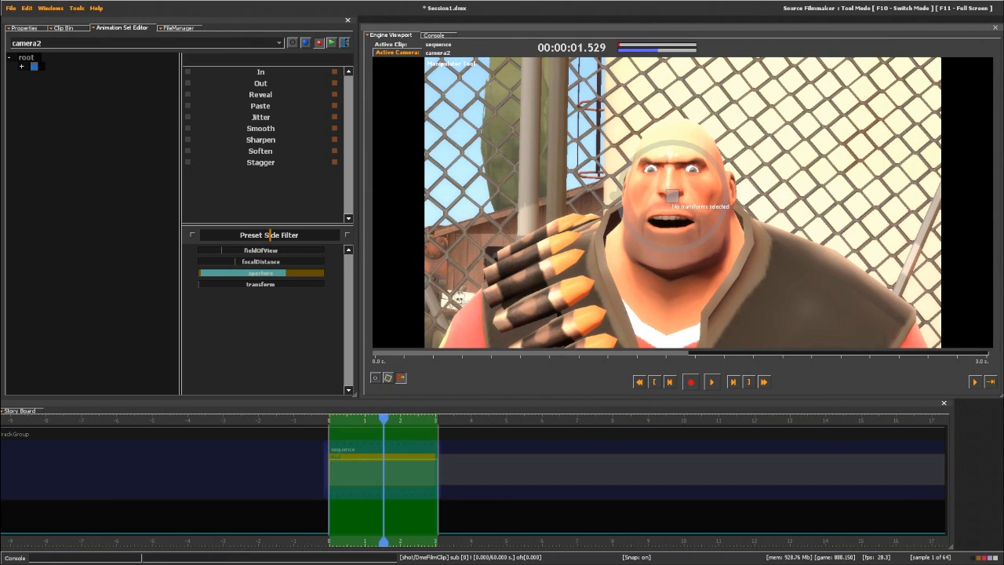
- Inspect camera2's depth of field on the Heavy in the full-screen preview
key(F11)
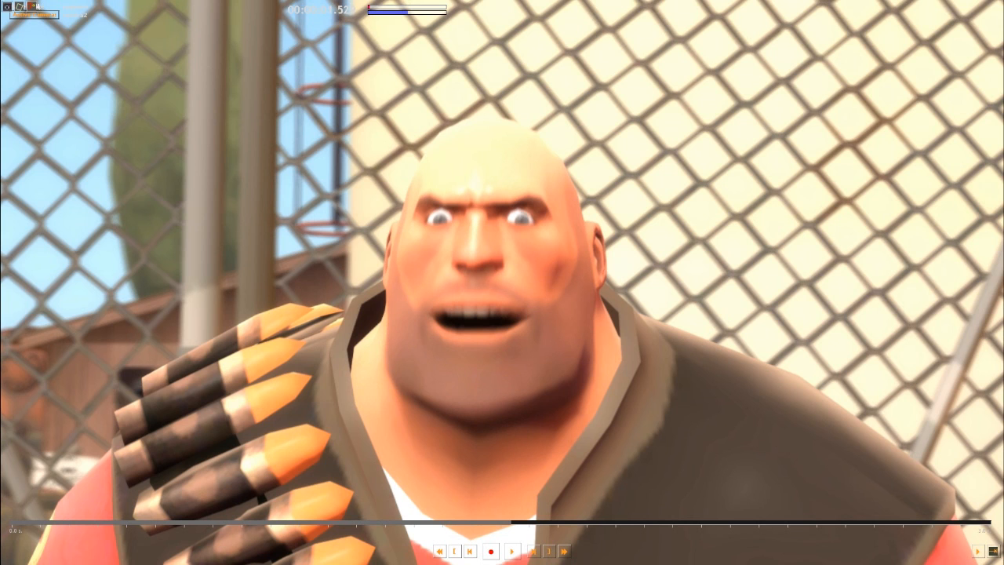
key(F11)
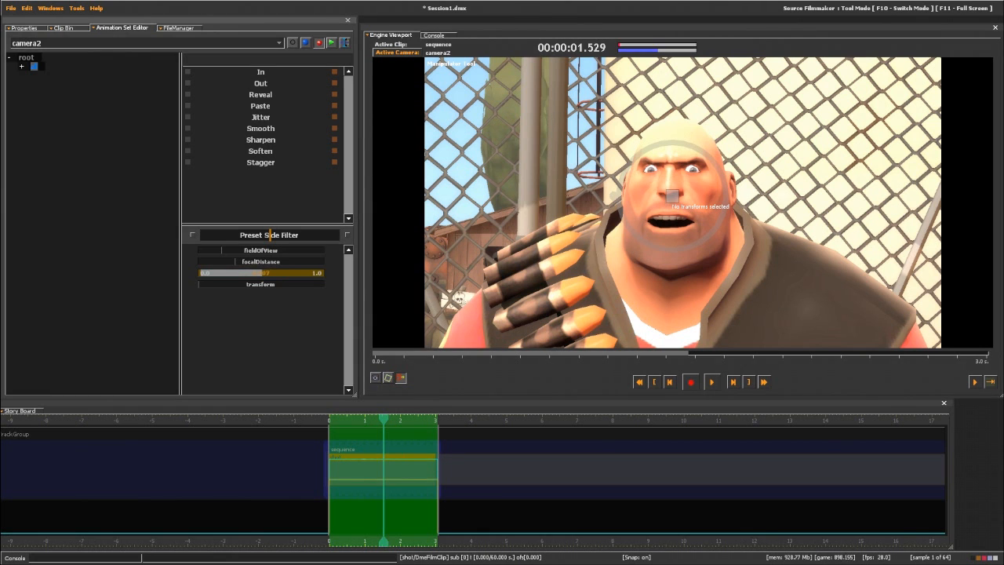
key(F11)
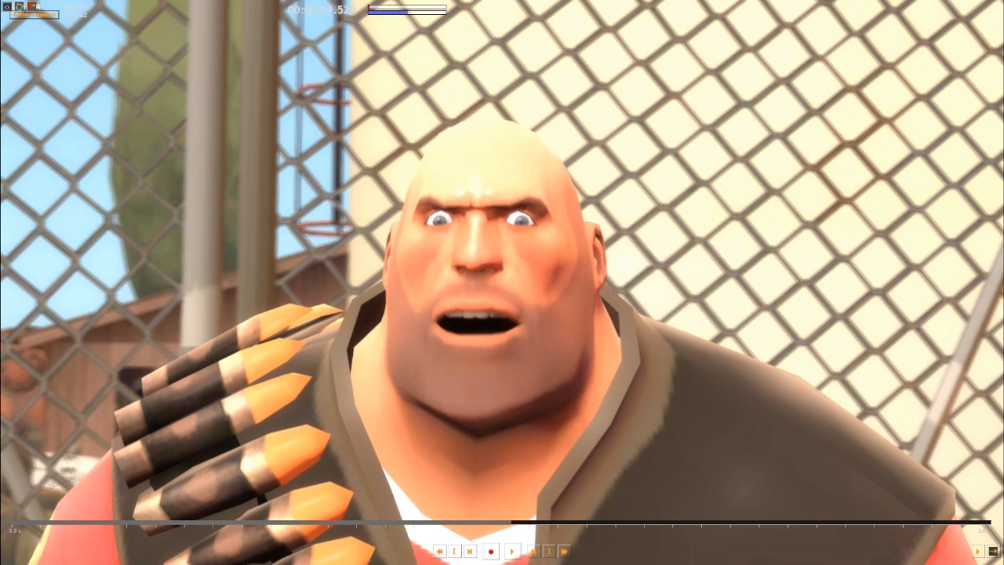
key(F11)
- Switch to clip editing at the start of the shot and open the movie export without saving the session
key(F2)
key(Home)
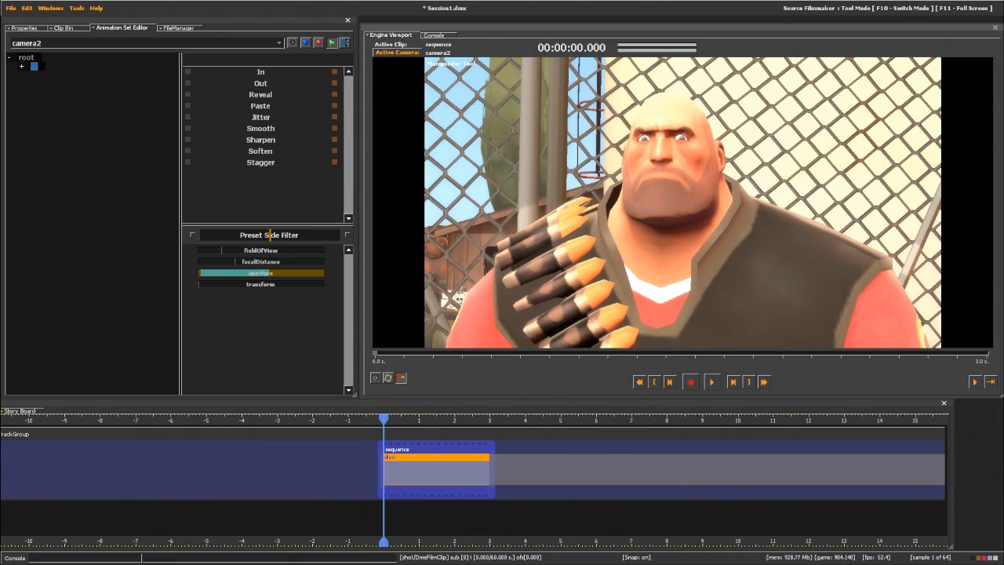
key(alt+F4)
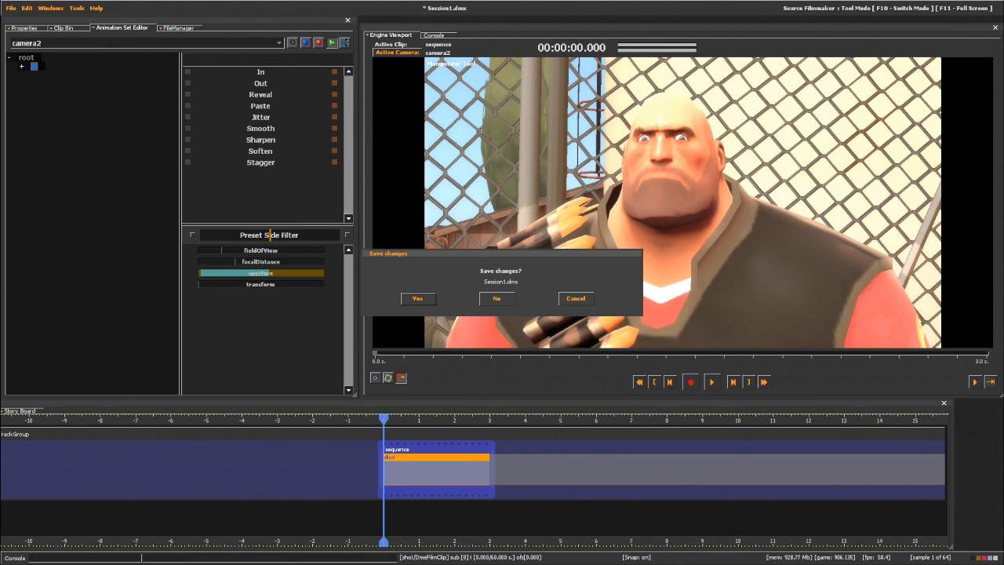
click(496, 298)
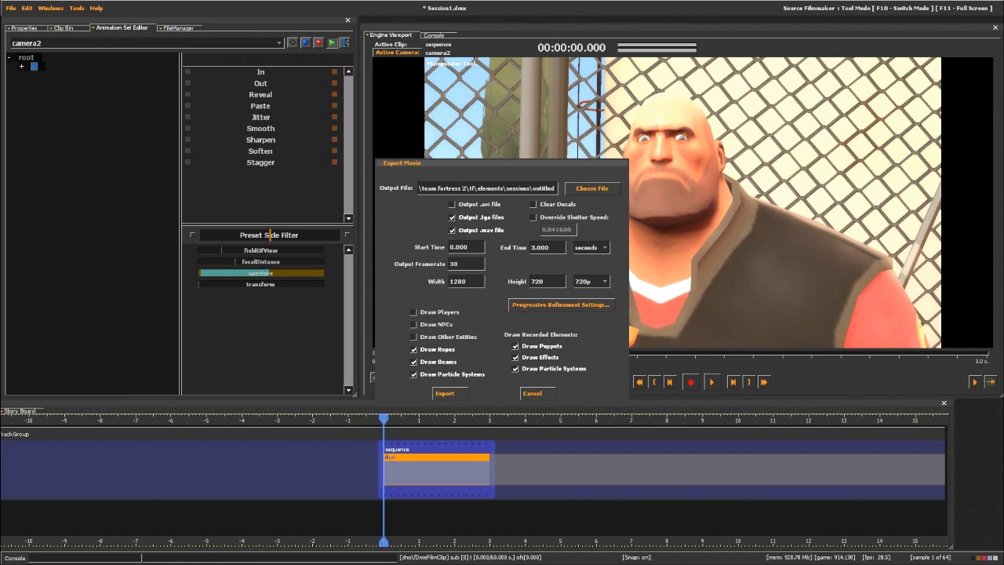
- Set the movie's output file to piss in the G:\AAA SFM folder
click(592, 188)
click(643, 198)
click(642, 198)
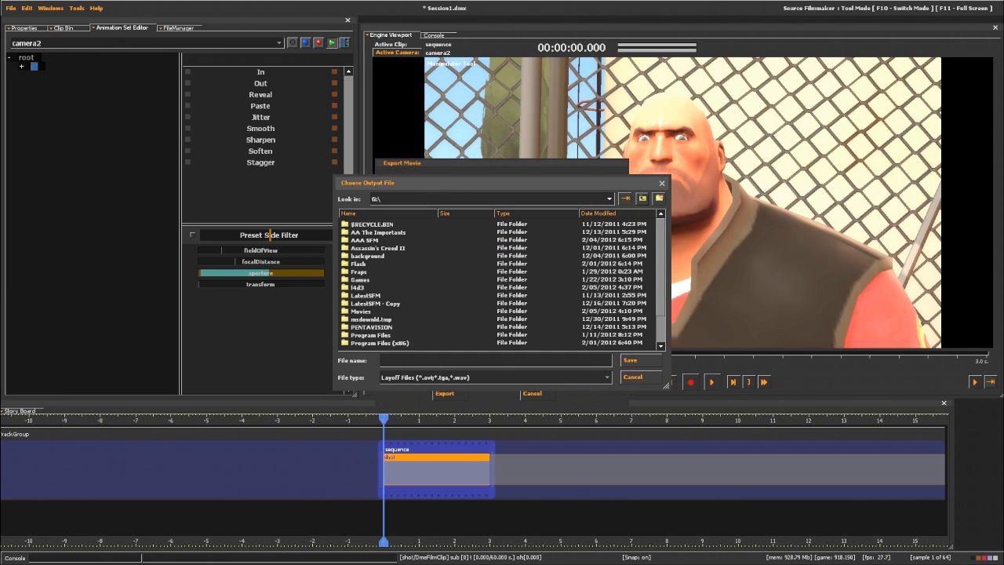
double_click(364, 240)
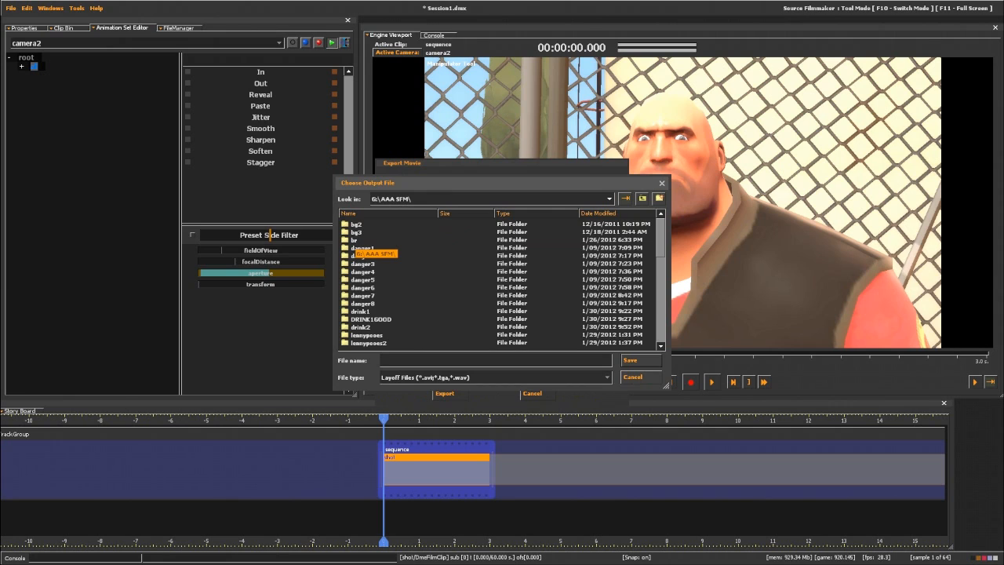
scroll(499, 282, down, 10)
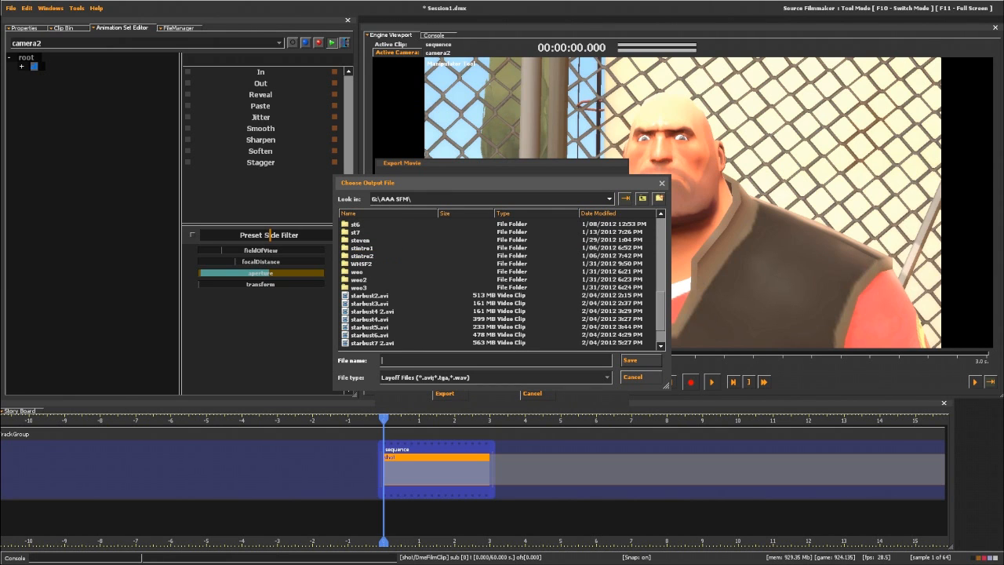
click(640, 361)
- Set the exported movie's size to 1600 by 900
double_click(458, 281)
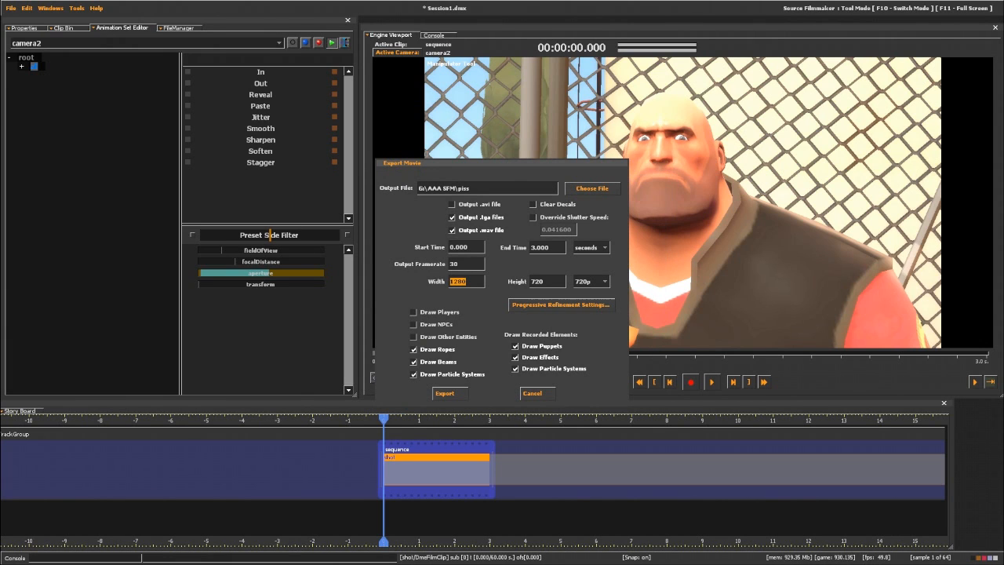
text(1600)
key(Tab)
text(900)
- Turn off motion blur in the progressive refinement settings and override the depth of field samples to 16
click(560, 305)
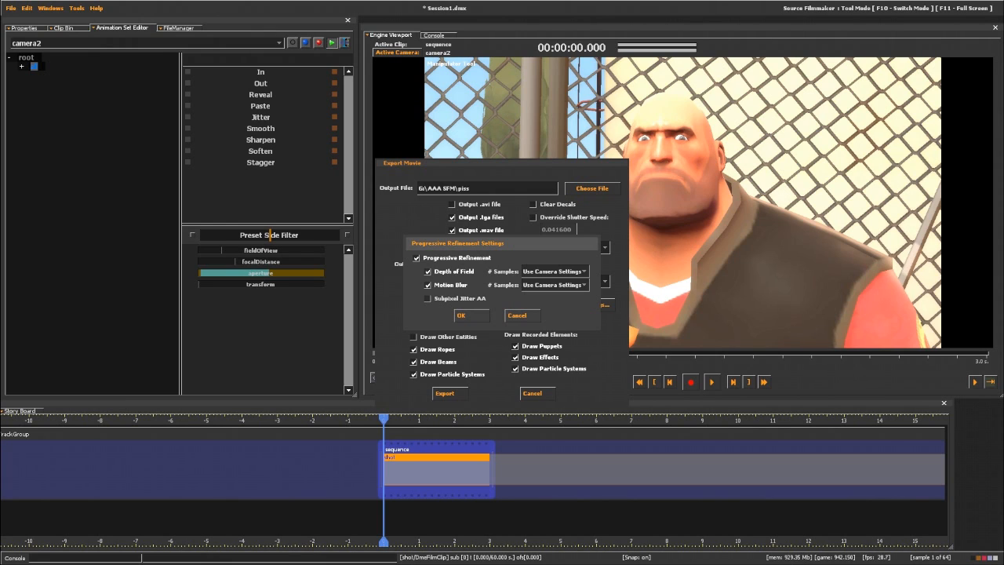
click(443, 285)
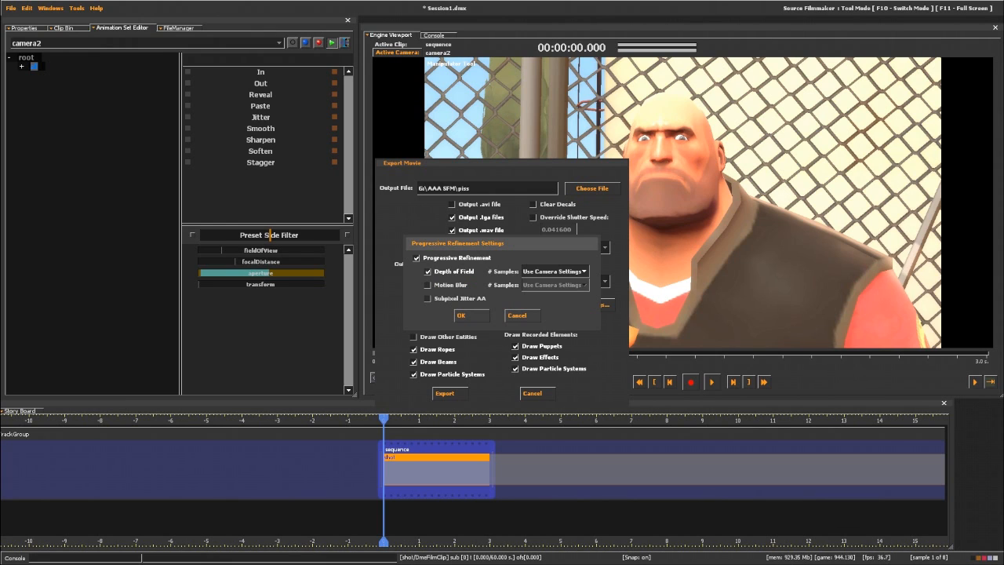
click(555, 270)
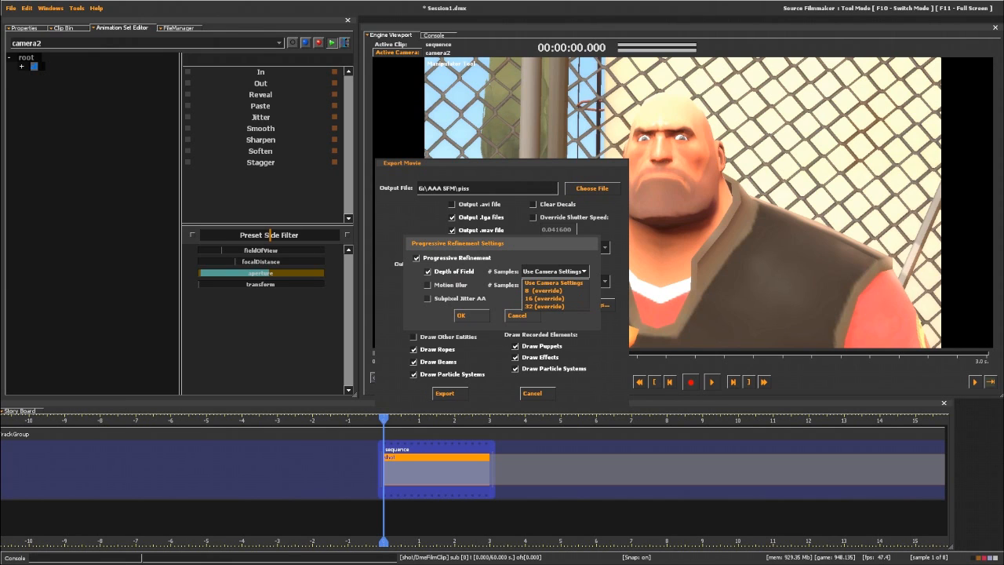
click(545, 298)
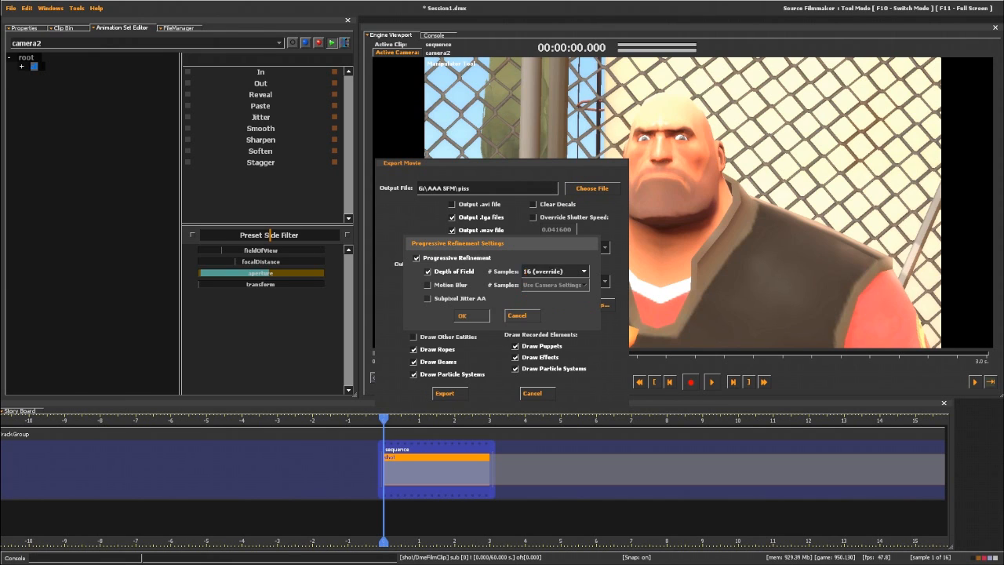
click(461, 315)
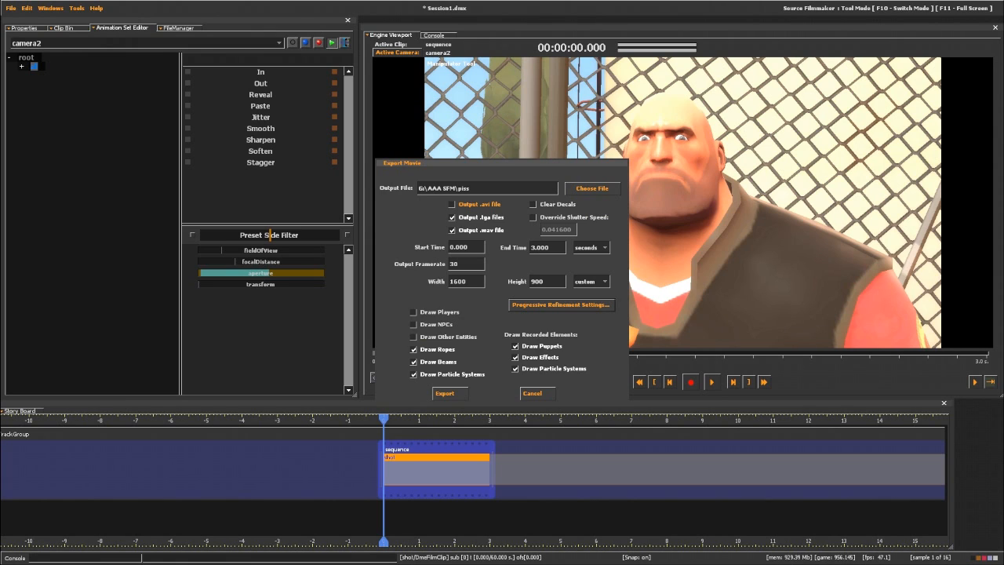
- Choose an .avi file as the only output instead of .tga and .wav files, and export the movie
click(452, 204)
click(452, 216)
click(452, 230)
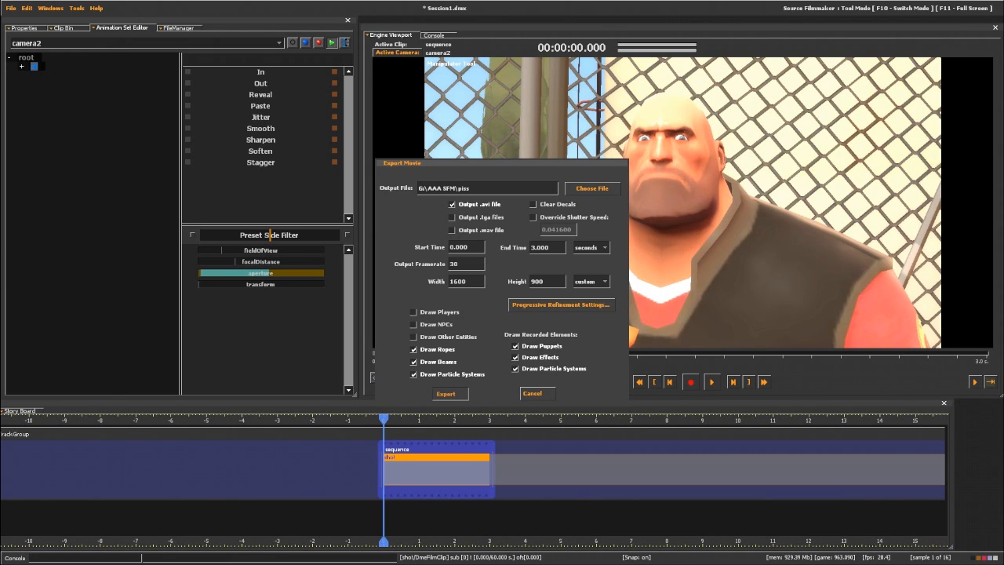
click(446, 393)
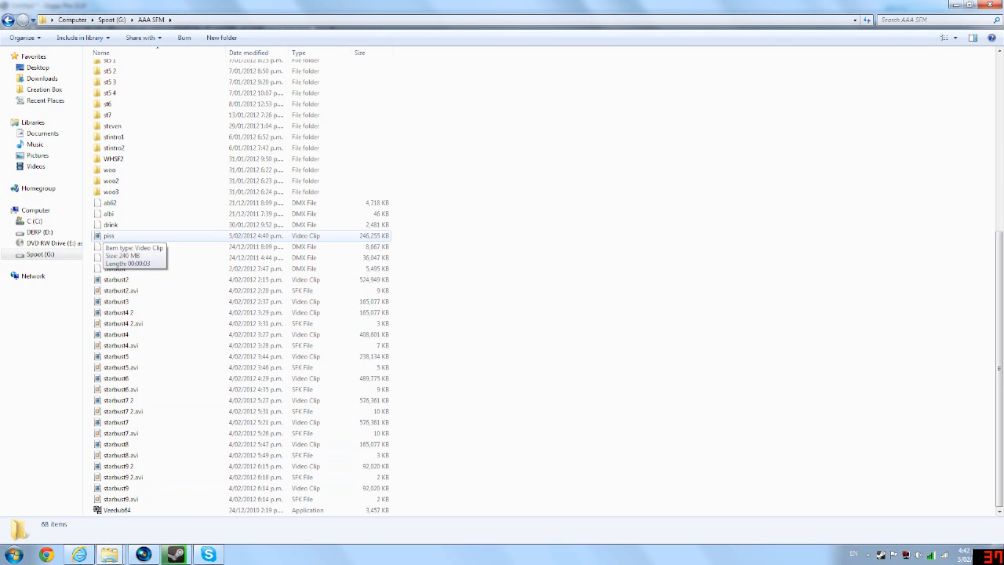
- Play the rendered piss clip from the AAA SFM folder and add it to the Vegas Pro timeline below the audio track
double_click(108, 236)
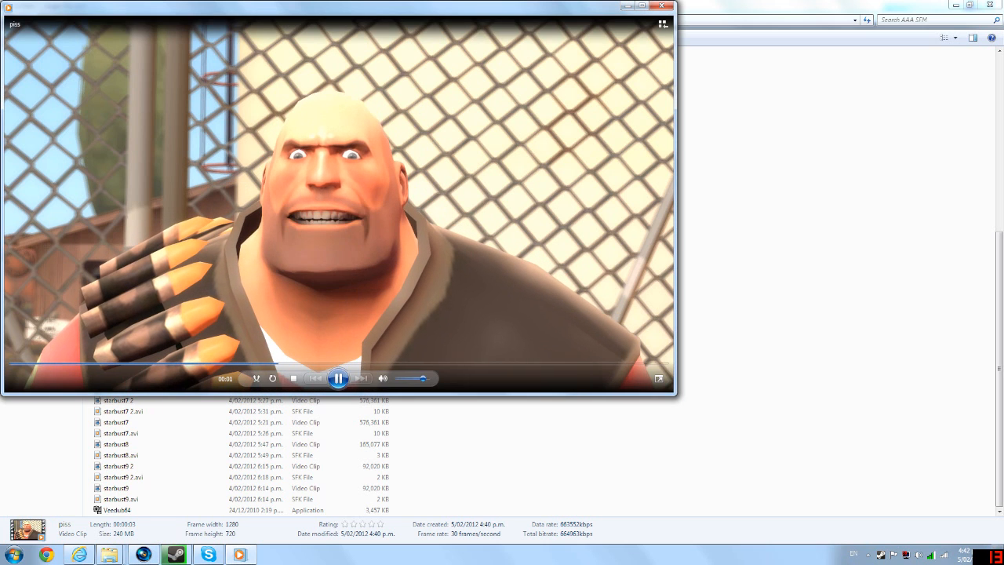
click(662, 5)
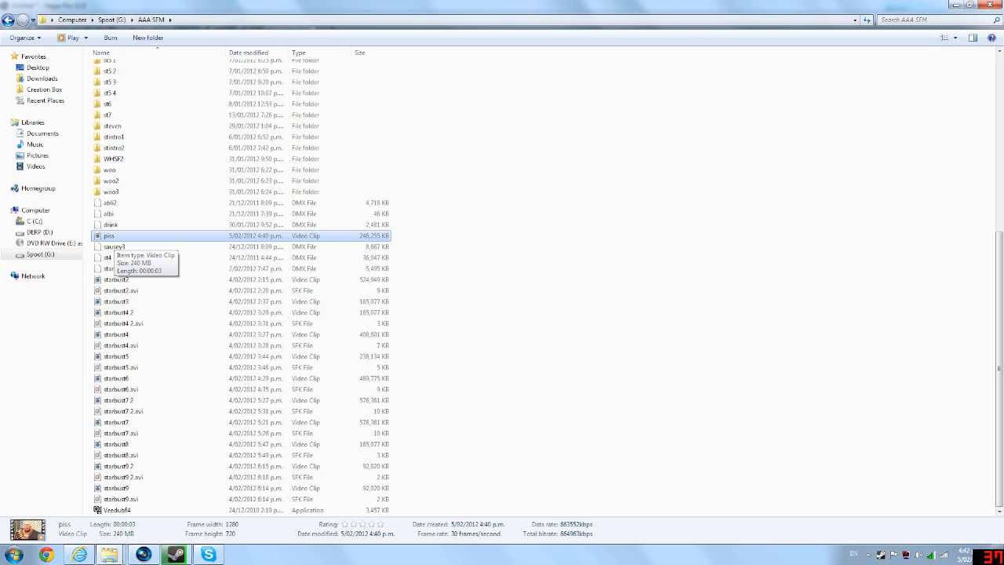
drag(111, 237, 288, 433)
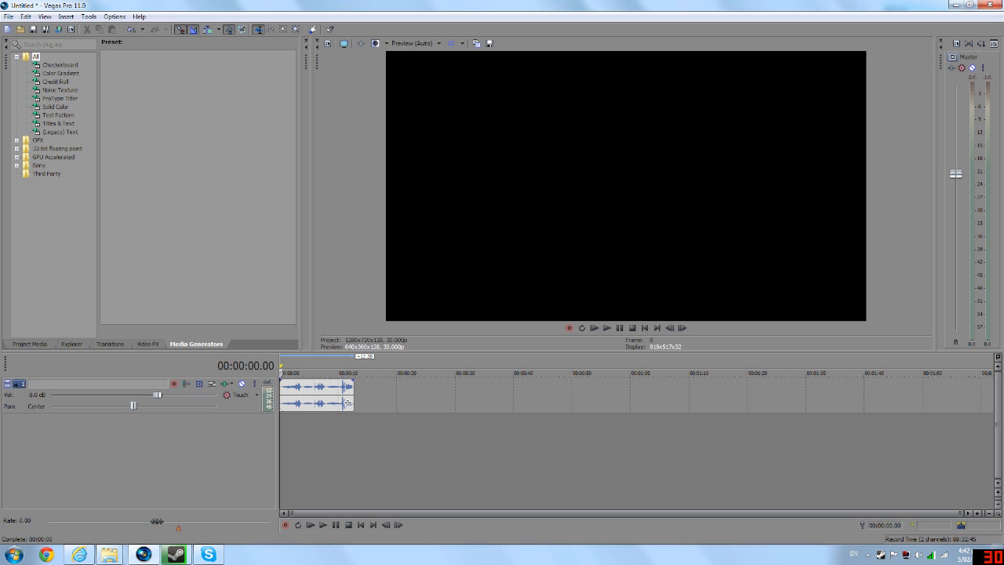
scroll(287, 433, up, 5)
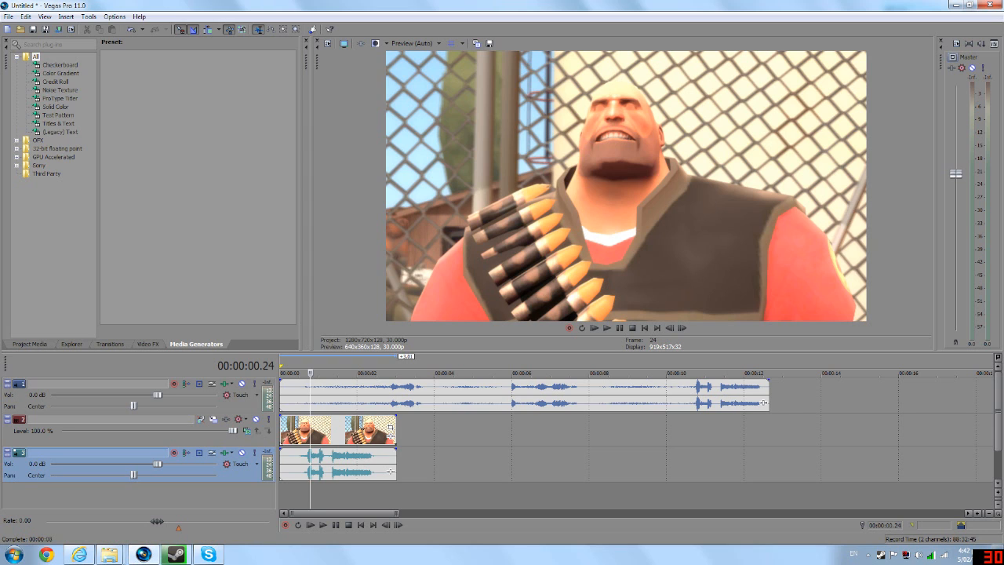
- Trim the start of the long audio recording to about 10.6 s, just before its last spoken line, and play the remainder
drag(281, 396, 690, 404)
key(space)
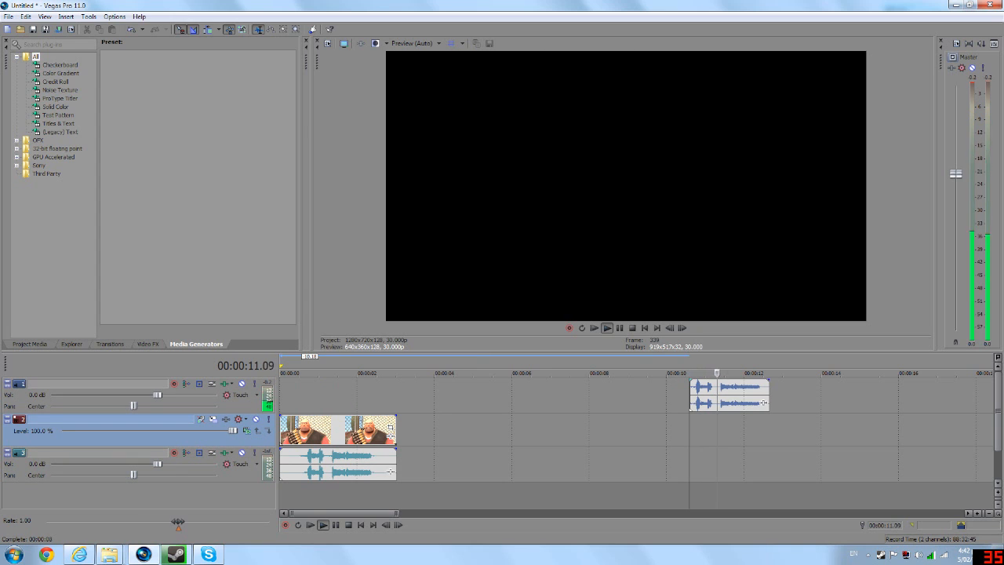
key(space)
- Move the trimmed voice recording into line with the clip's own audio and extend its start back to the timeline's beginning
drag(764, 402, 438, 398)
click(320, 430)
scroll(320, 430, up, 5)
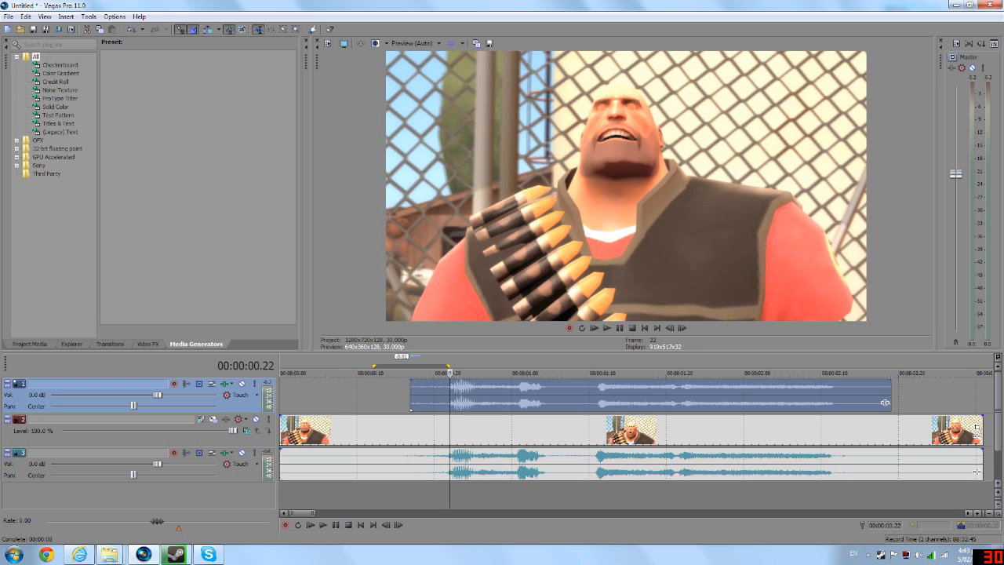
drag(411, 407, 280, 392)
scroll(632, 432, down, 1)
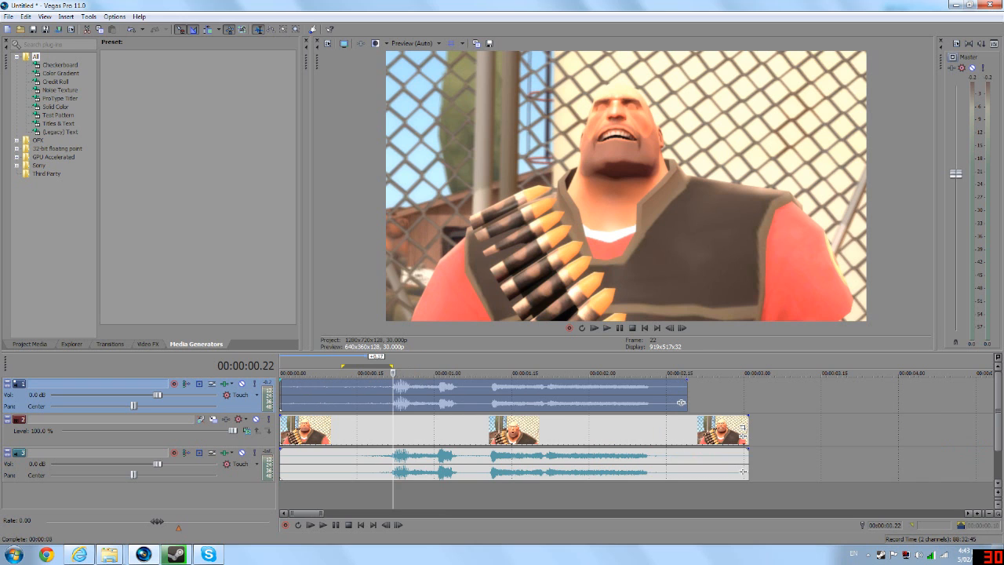
- Trim the end of the Heavy clip to match the end of the voice recording and play the result
drag(748, 431, 687, 430)
key(space)
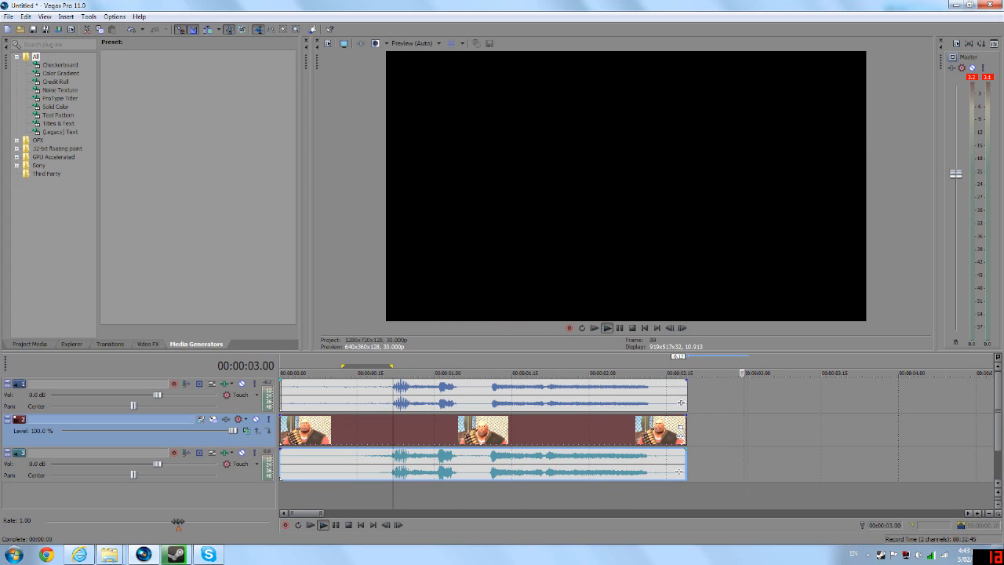
key(space)
- Set the loop region over the full length of the trimmed clips, from the timeline's start to their end
scroll(637, 431, down, 1)
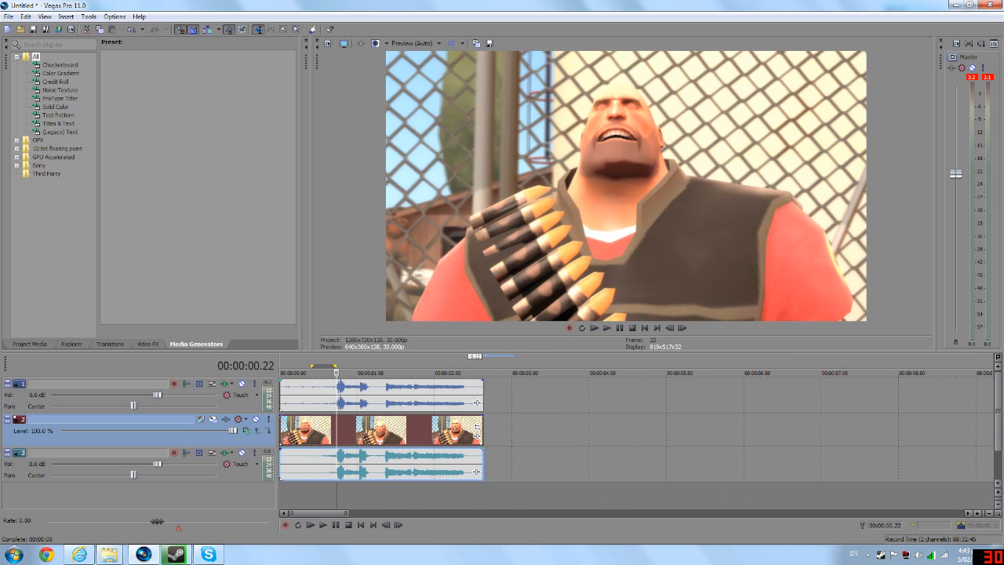
drag(483, 369, 280, 368)
click(573, 464)
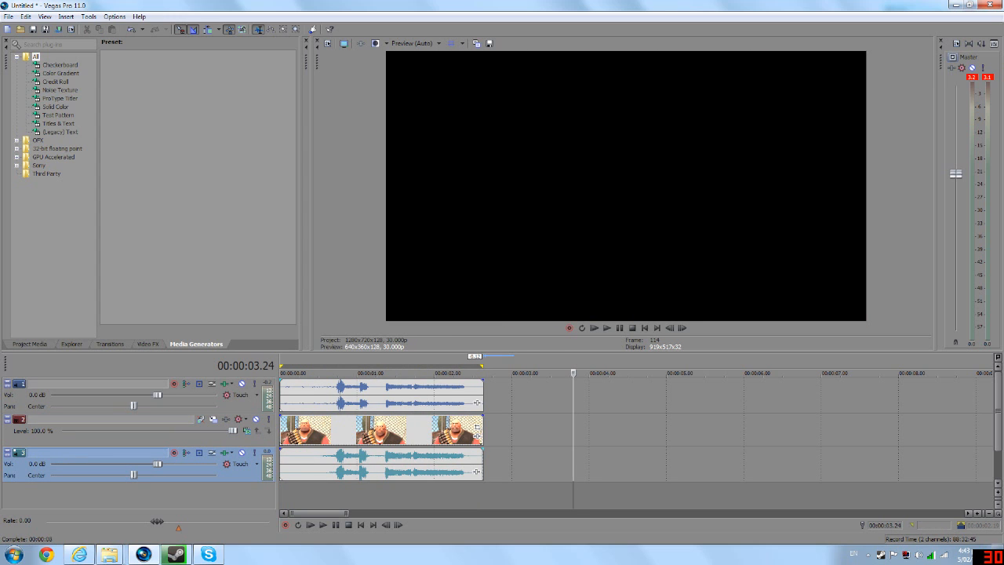
click(485, 464)
click(512, 430)
- Start rendering to a new track and choose the Sause Filmmaker template under Windows Media Video V11 (*.wmv)
key(ctrl+m)
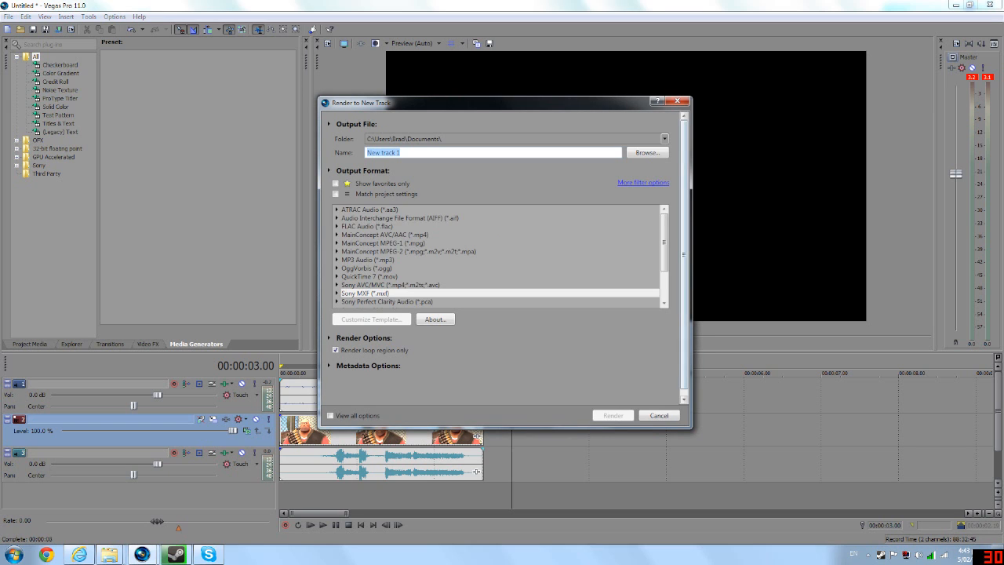
scroll(500, 255, down, 2)
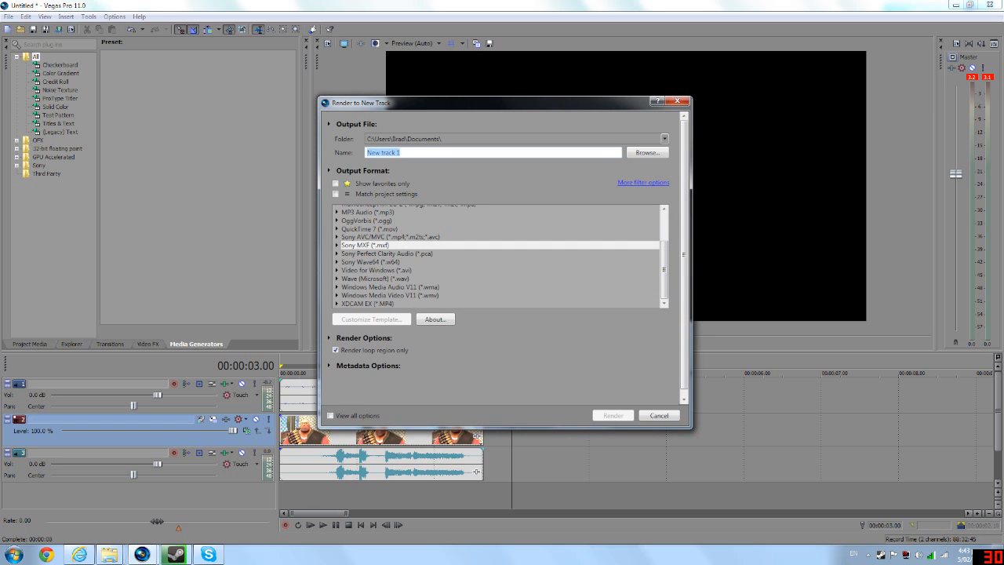
double_click(390, 296)
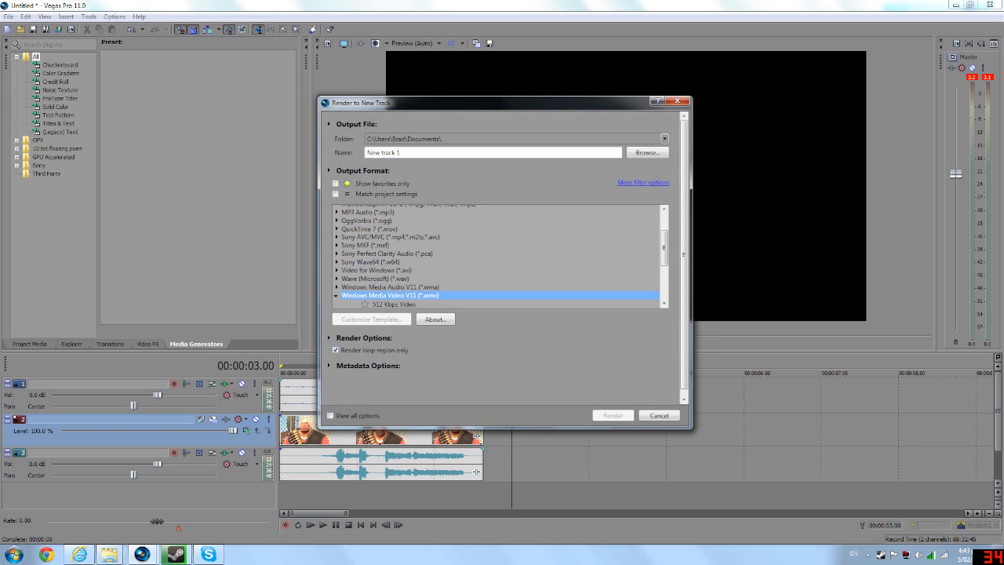
drag(664, 247, 664, 284)
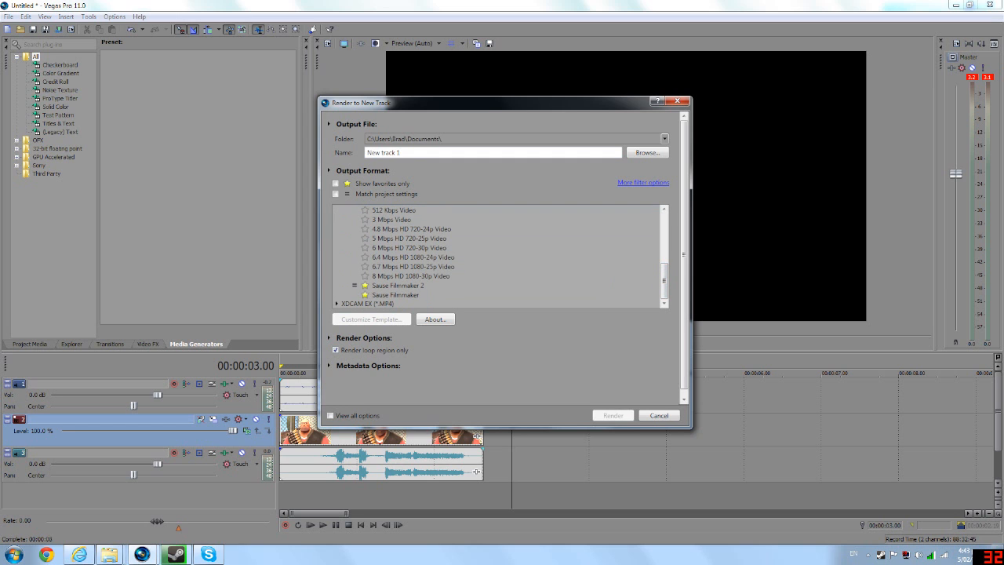
click(396, 295)
- Try a 30.000 fps frame rate in the Sause Filmmaker template's video settings and cancel the customization
click(371, 319)
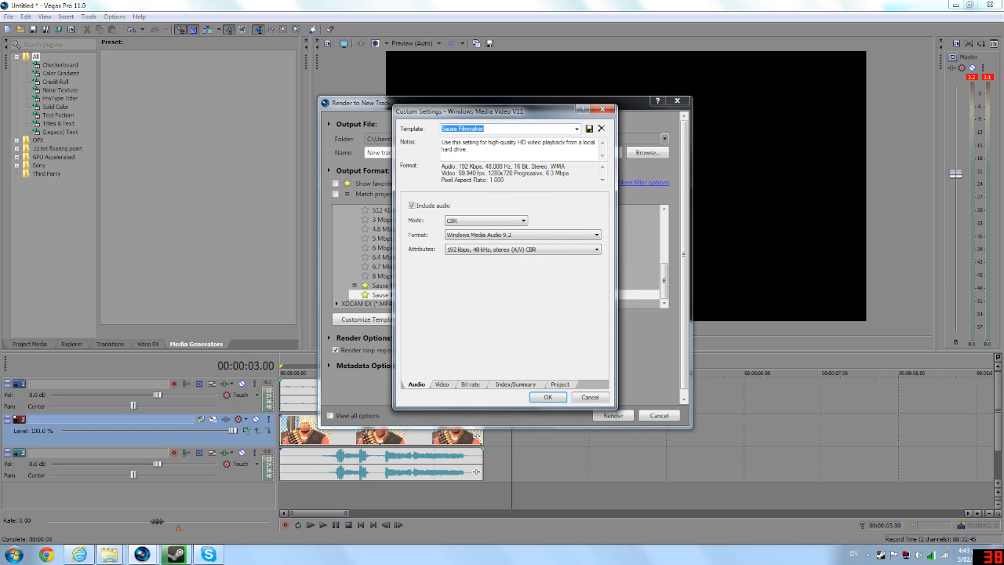
key(ctrl+Tab)
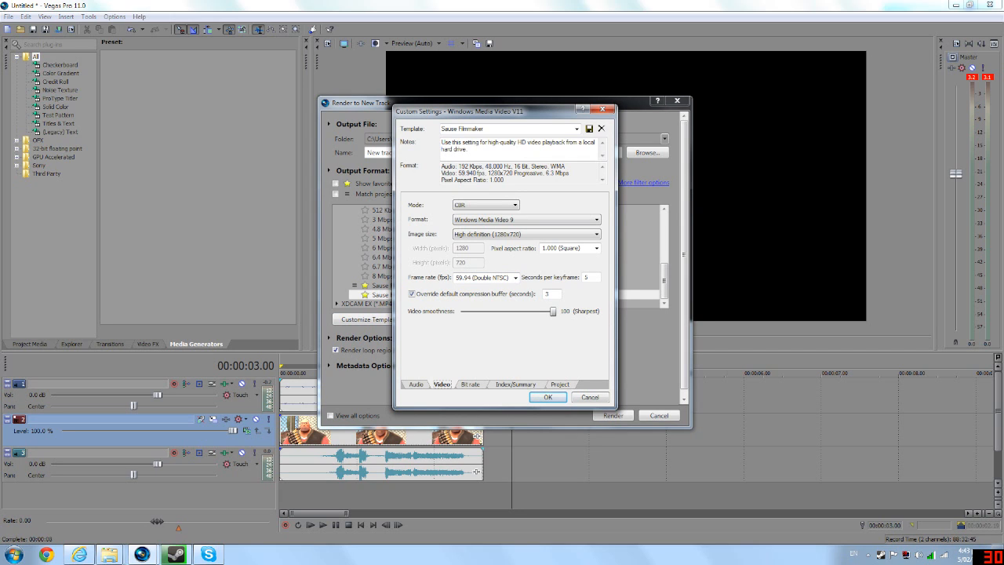
click(515, 277)
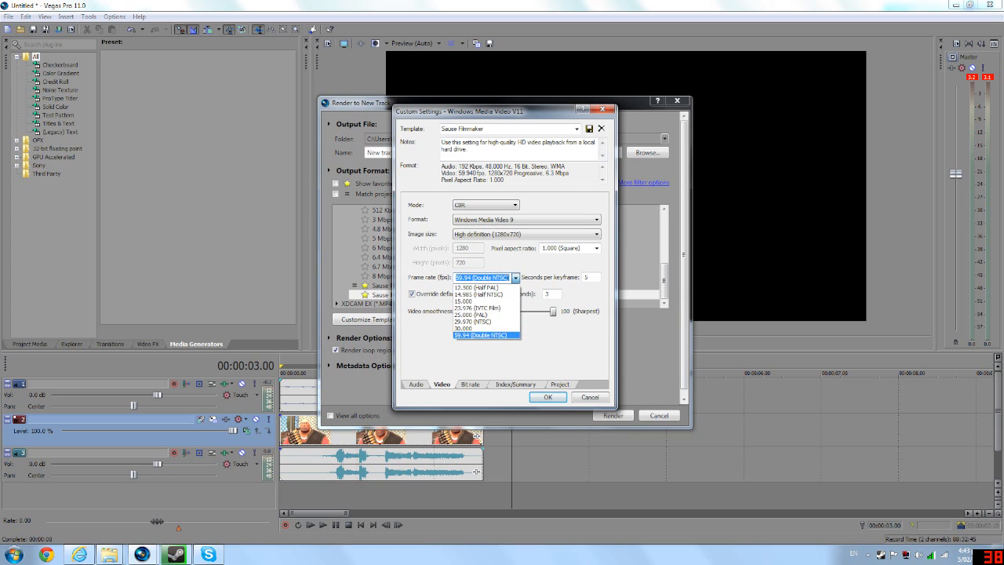
click(487, 327)
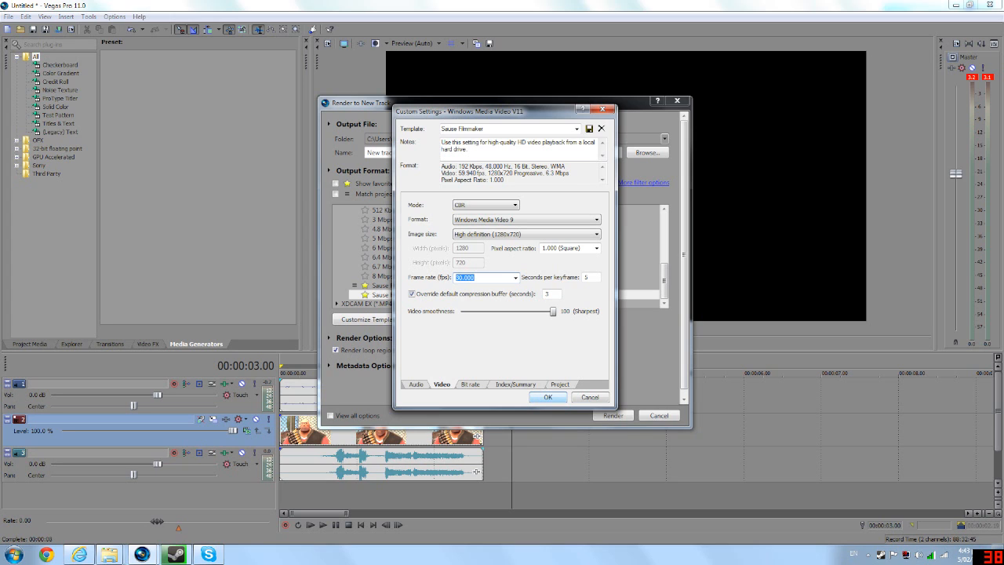
click(590, 397)
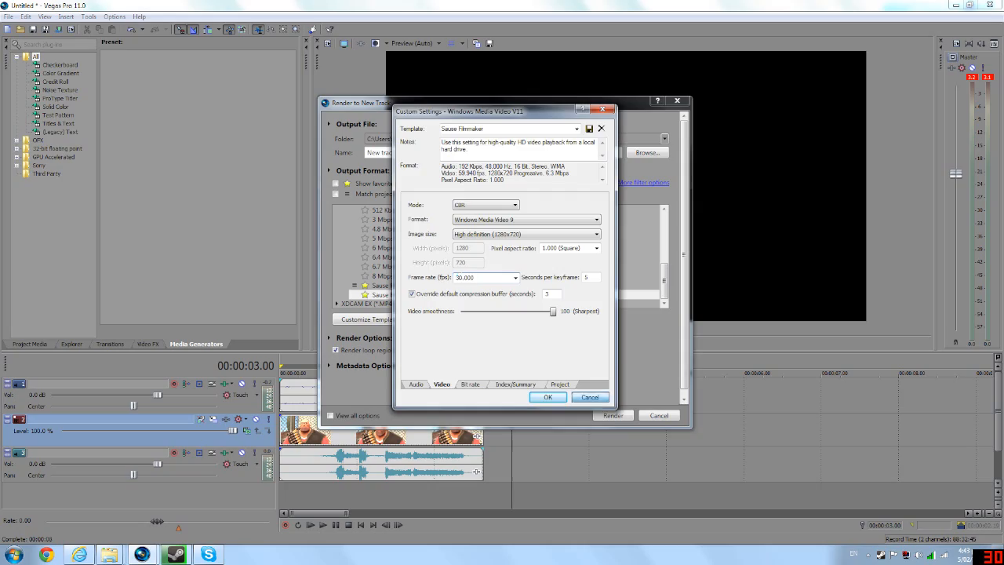